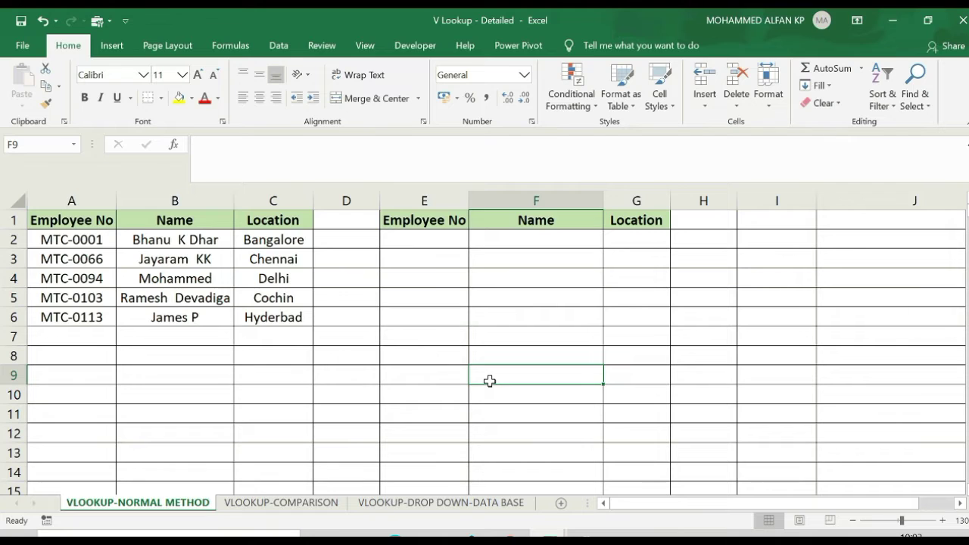
left_click(177, 199)
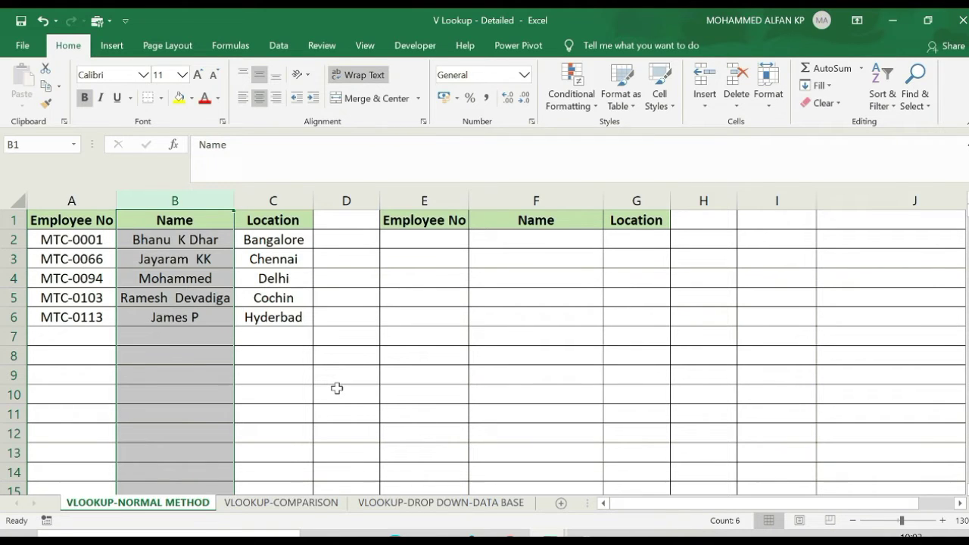
left_click(342, 352)
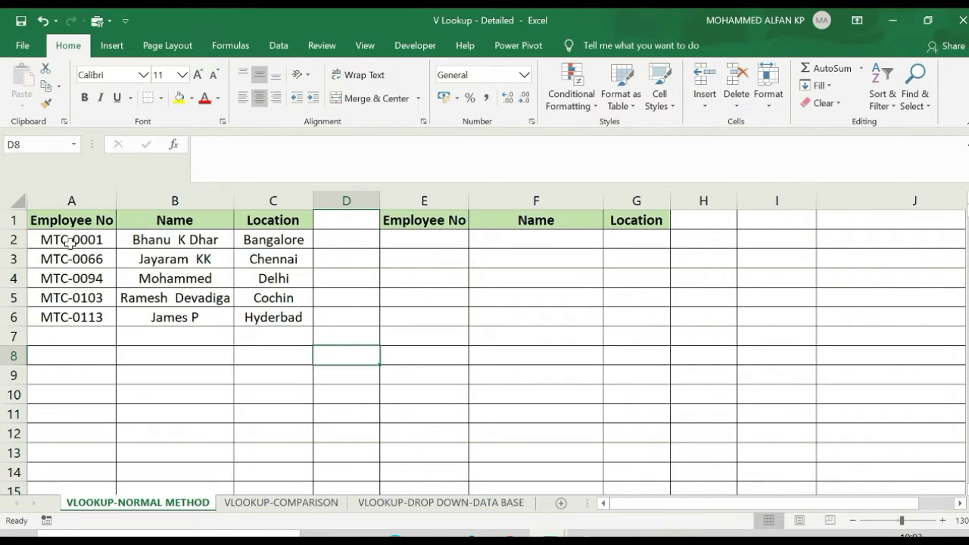
left_click_drag(48, 241, 129, 318)
left_click(85, 293)
left_click(217, 292)
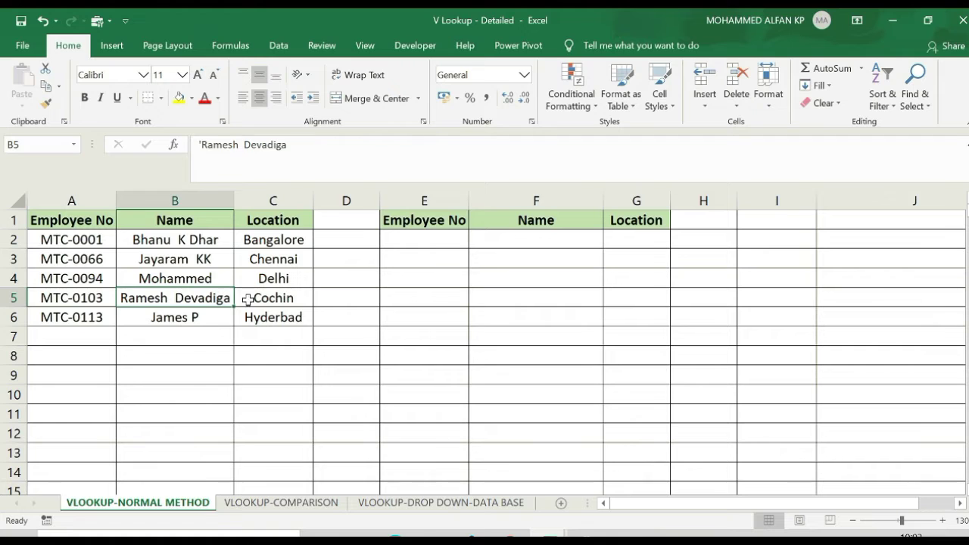
left_click(248, 299)
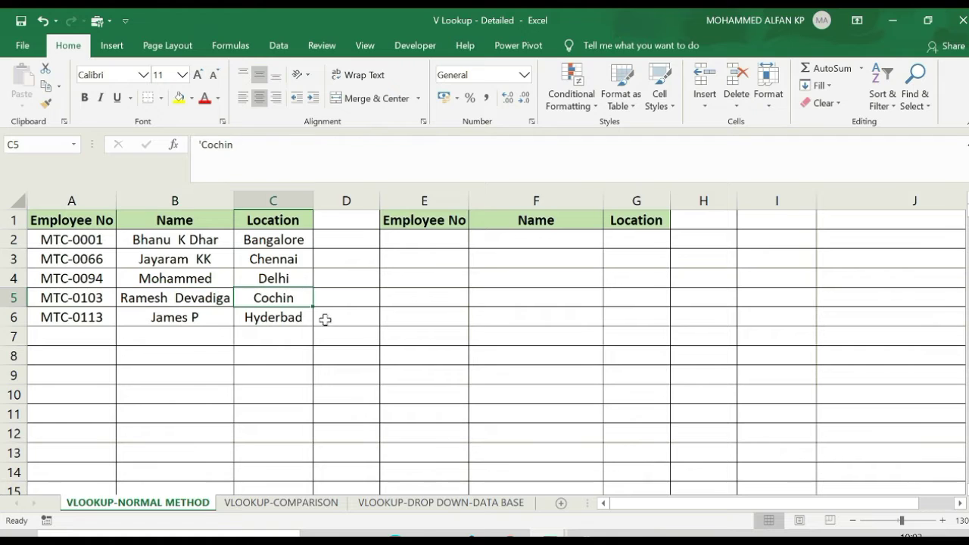
Step: Copy the employee number from A3 into E2, the first row of the second table
left_click(73, 260)
key("ctrl+c")
left_click(404, 241)
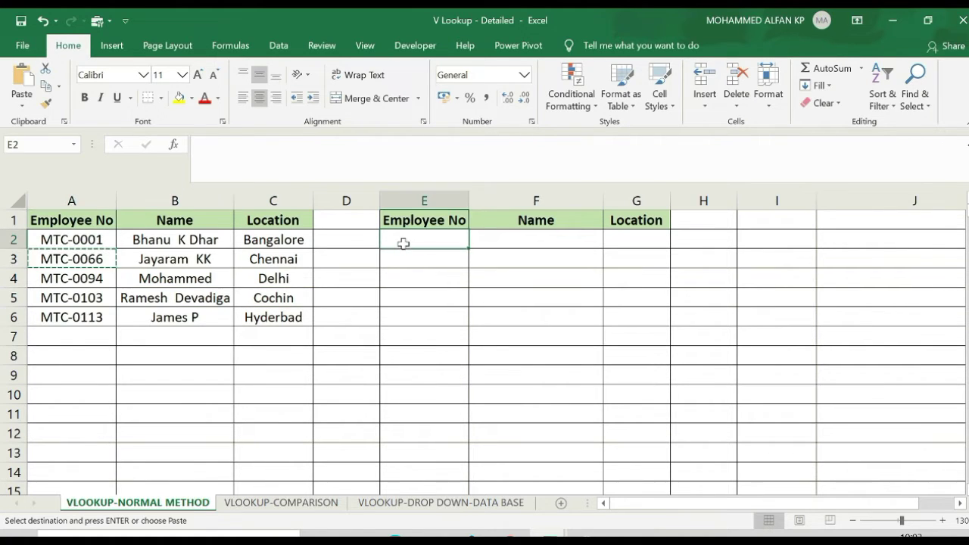
key("ctrl+v")
key("Escape")
Step: Copy the employee number from A5 into E3 of the second table
left_click(92, 294)
key("ctrl+c")
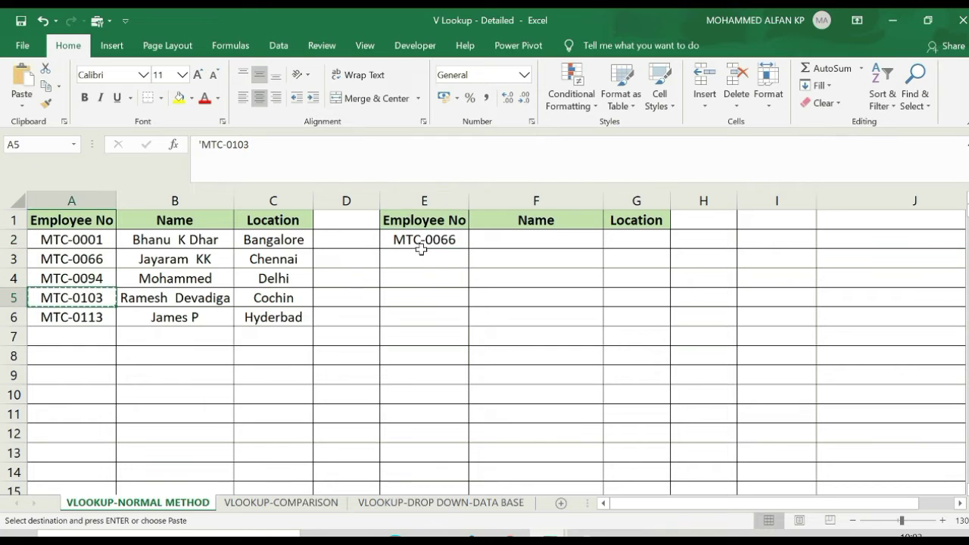
left_click(421, 259)
key("ctrl+v")
key("Escape")
Step: Copy the employee number from A6 into E4 of the second table and clear the copy selection
left_click(94, 318)
key("ctrl+c")
left_click(401, 278)
key("ctrl+v")
left_click(494, 365)
key("Escape")
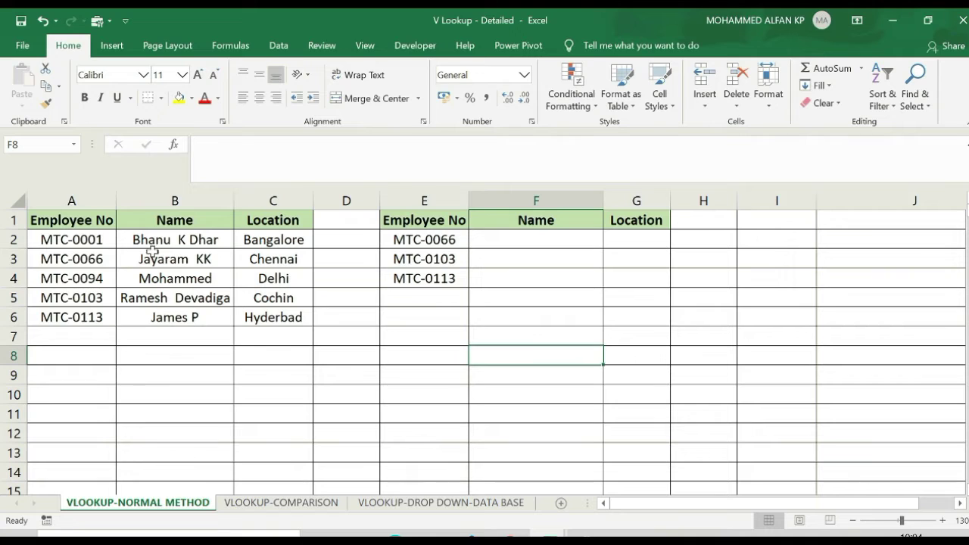
left_click_drag(83, 241, 83, 320)
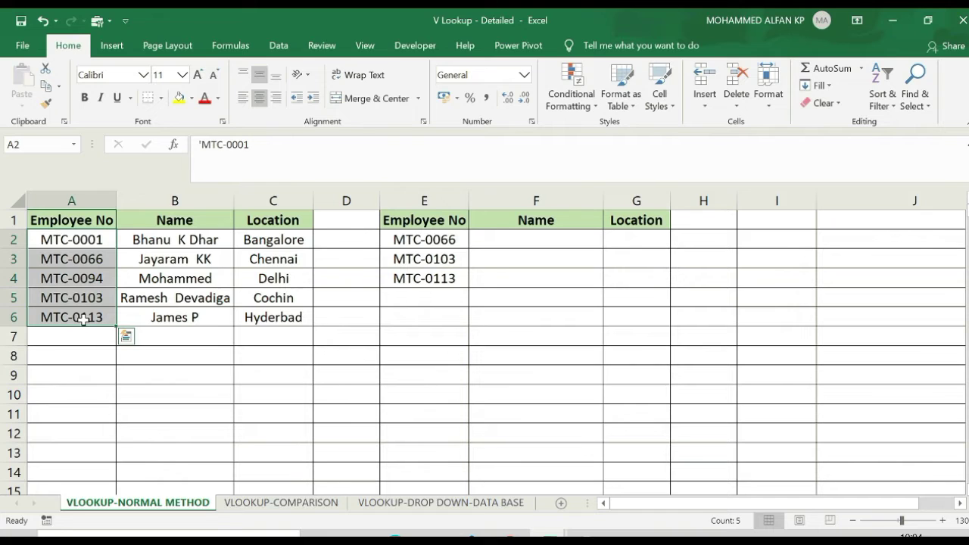
left_click(505, 361)
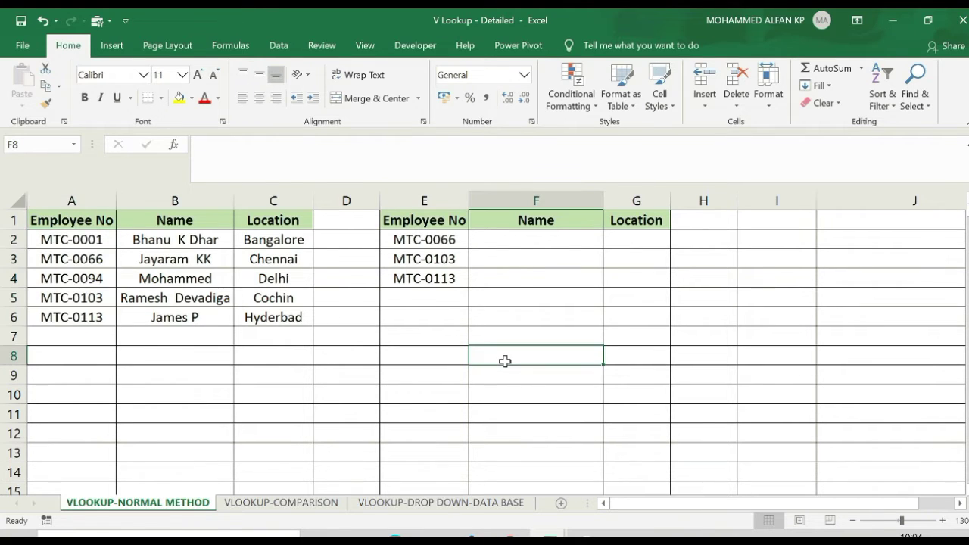
Step: Look up the employee name in F2 with =VLOOKUP(E2,A:B,2,FALSE) and fill the formula down to F4
left_click(514, 243)
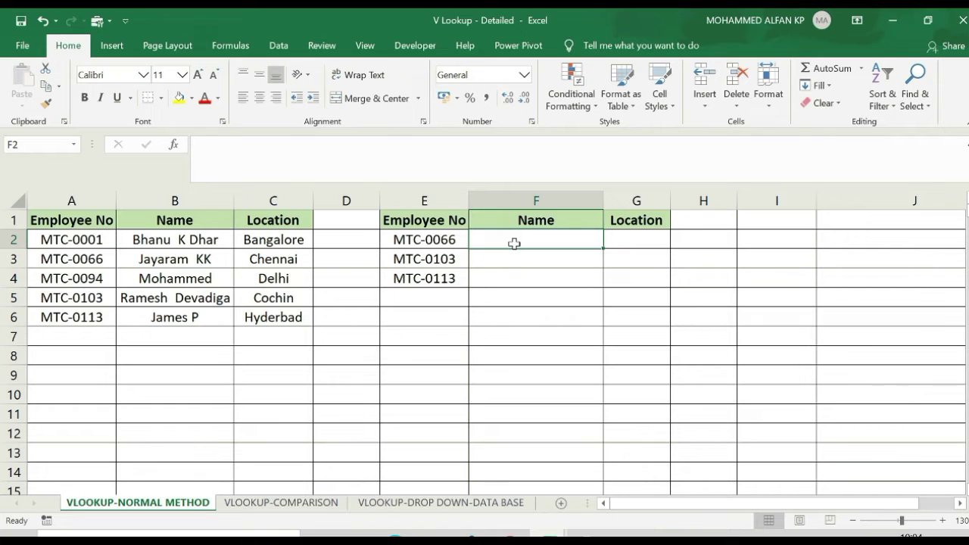
type("=")
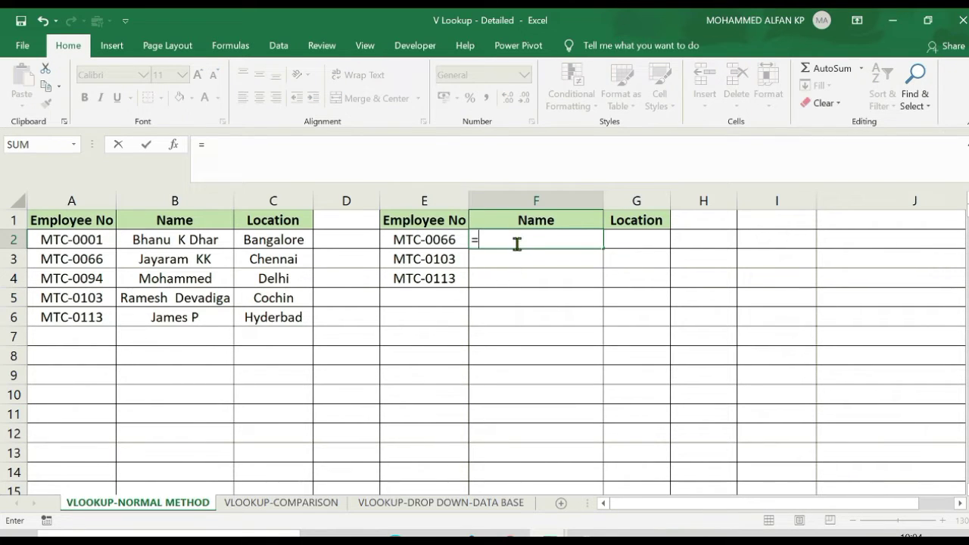
type("vlook")
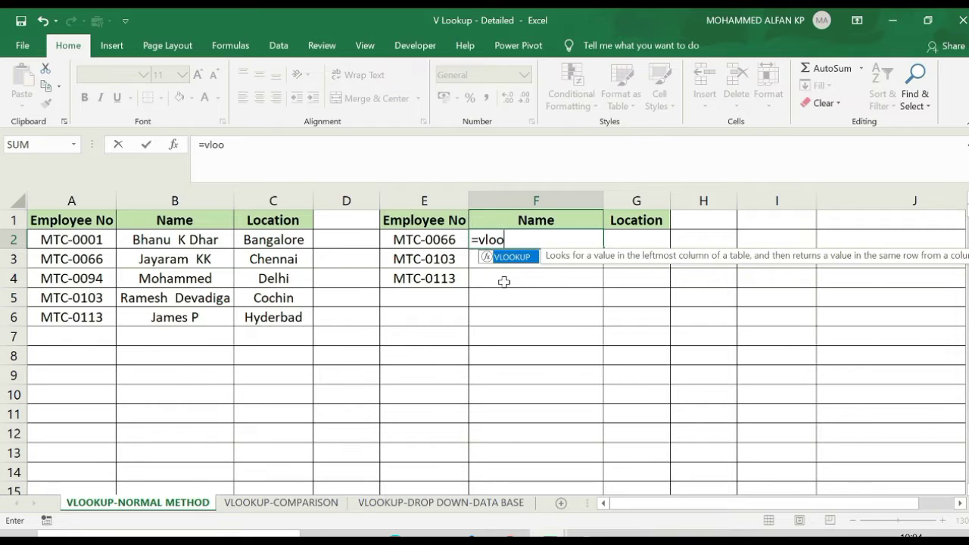
double_click(513, 258)
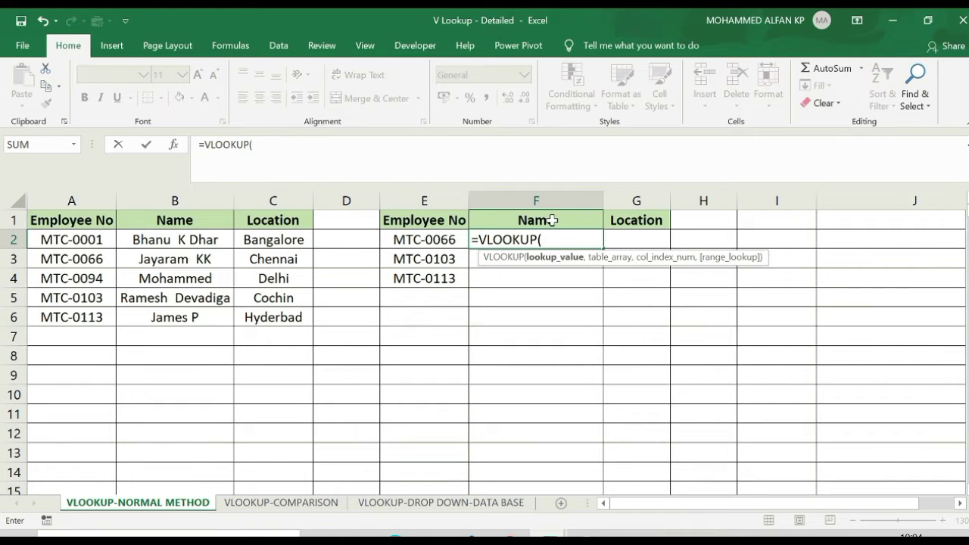
left_click(436, 239)
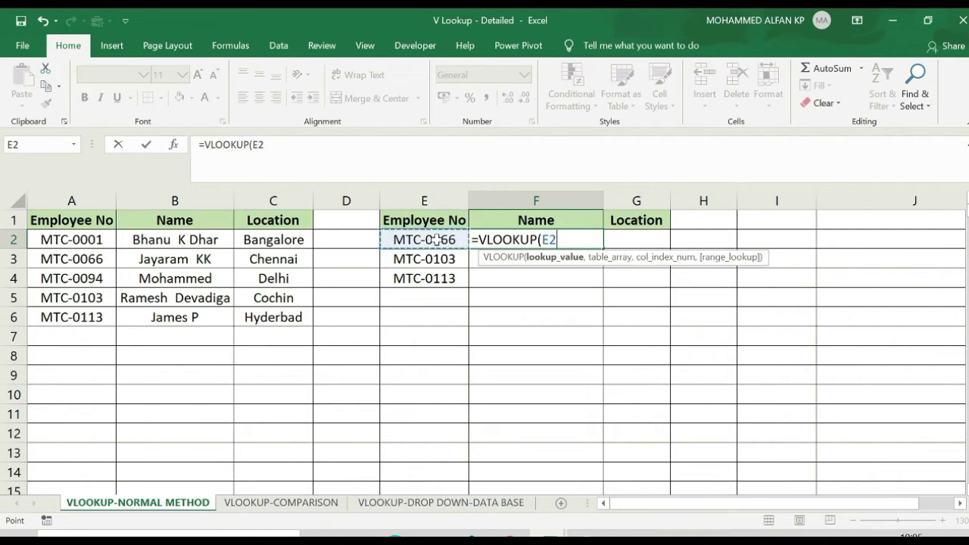
type(",")
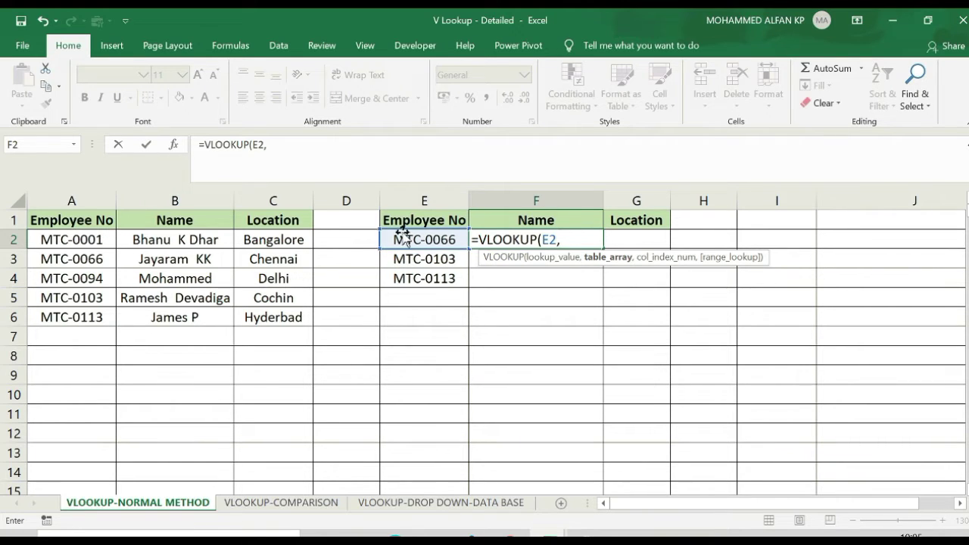
left_click(82, 196)
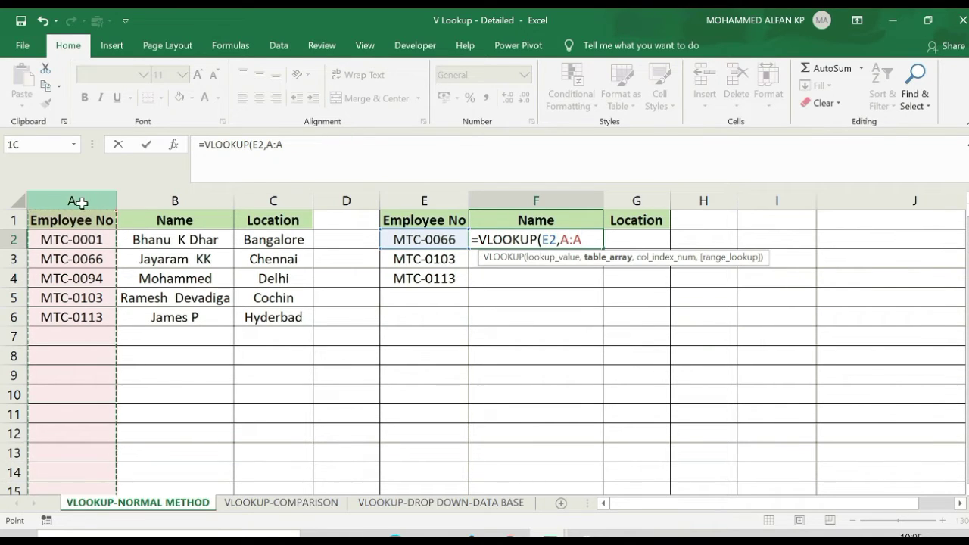
left_click_drag(81, 203, 161, 214)
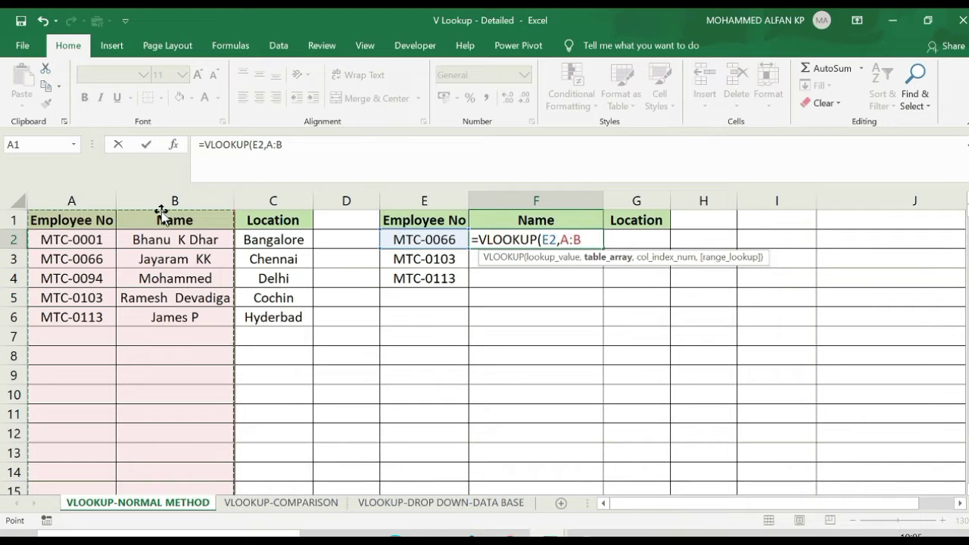
type(",")
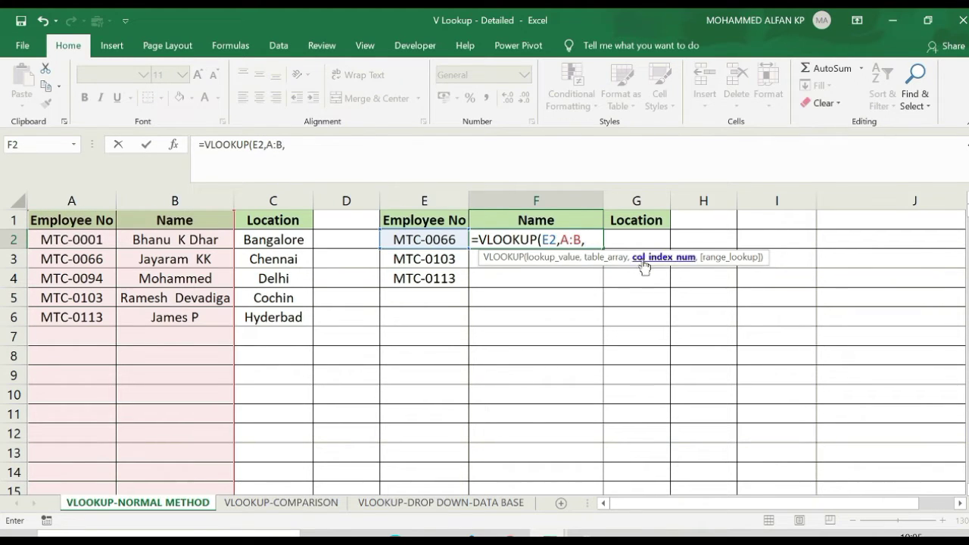
type("2,")
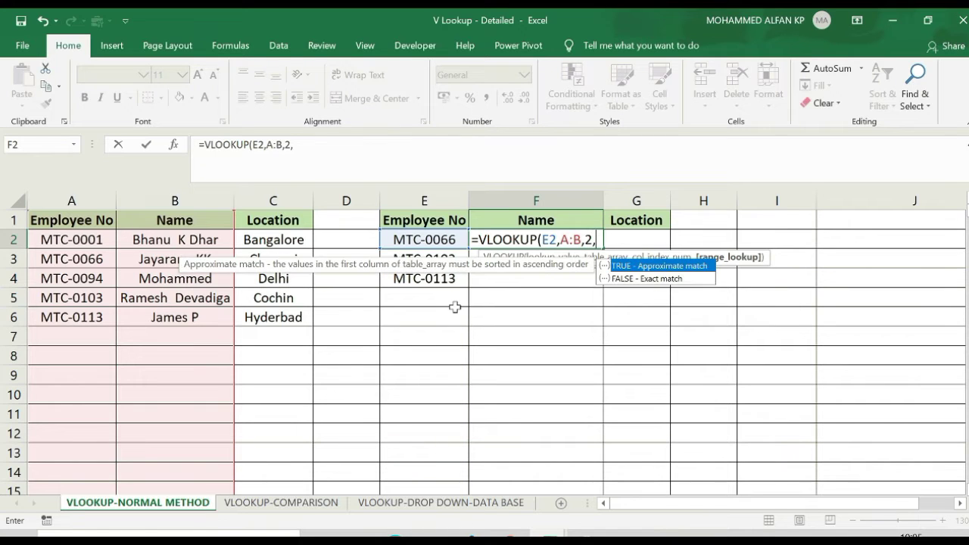
double_click(673, 279)
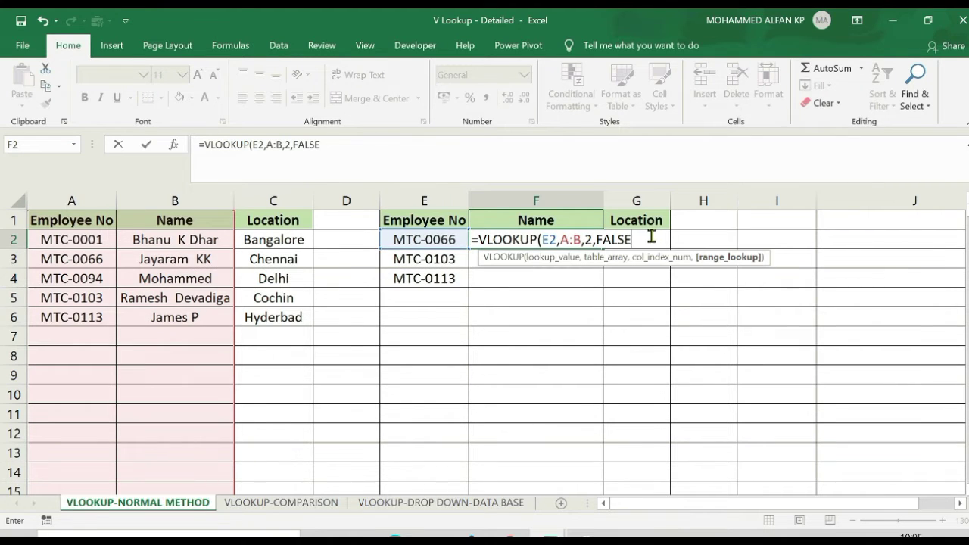
key("ctrl+Return")
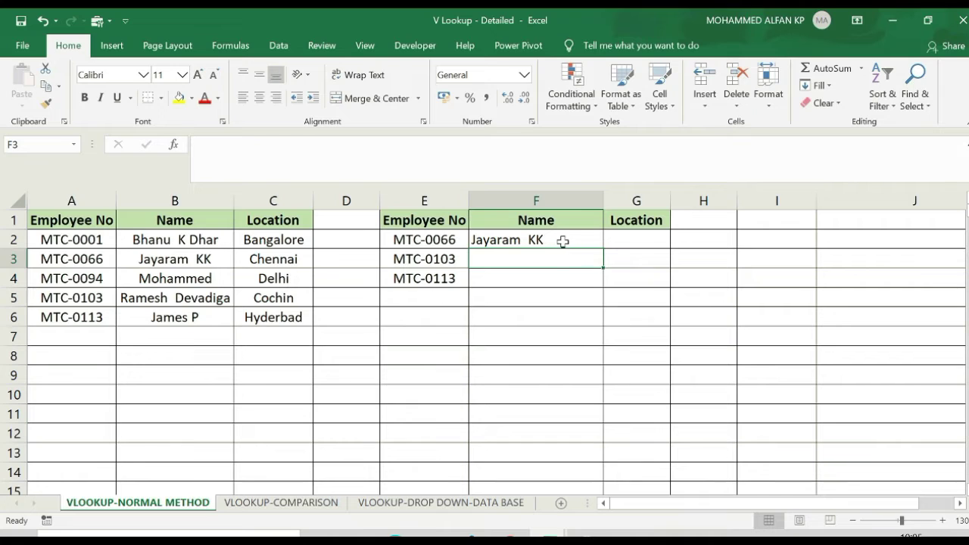
double_click(602, 248)
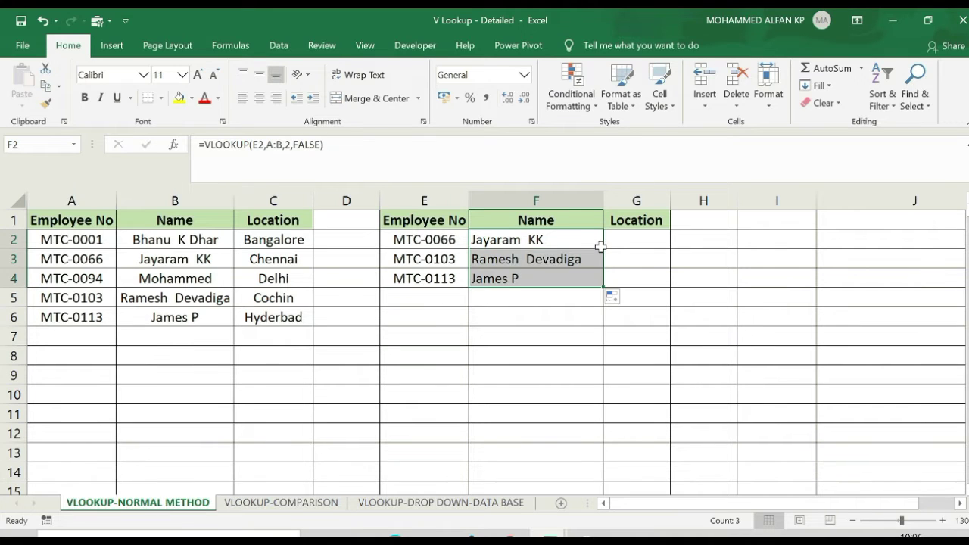
Step: Look up the employee's location in G2 with the exact-match formula =VLOOKUP(E2,A:C,3,FALSE)
left_click(640, 242)
type("=")
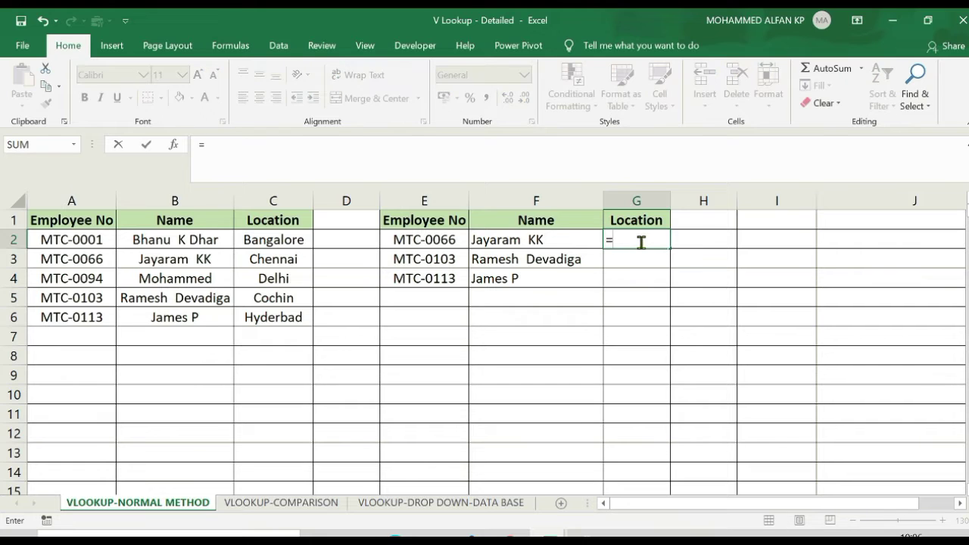
type("vloo")
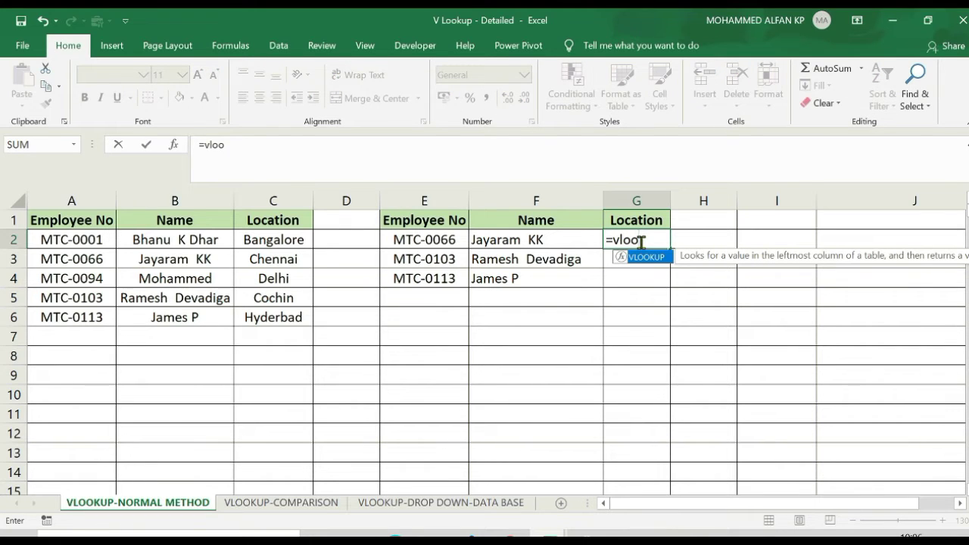
double_click(648, 257)
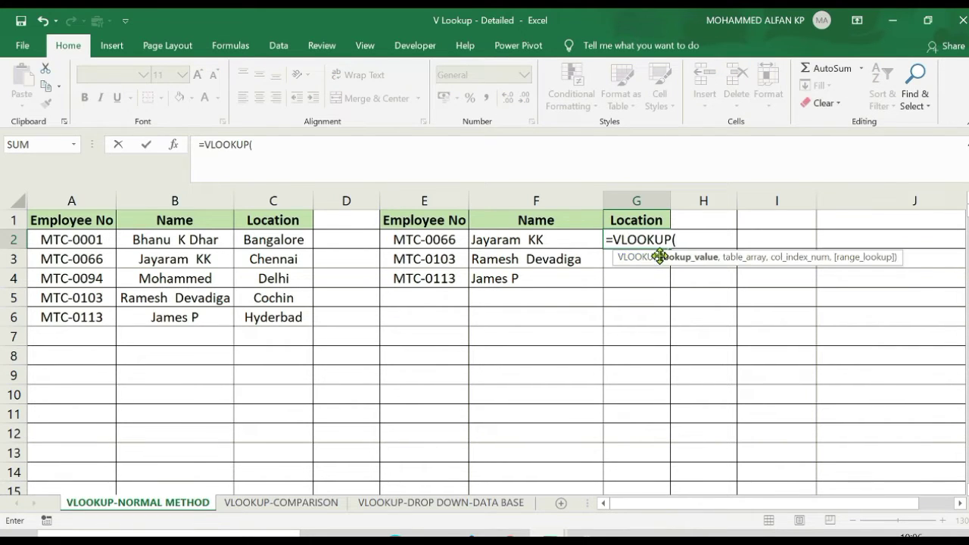
left_click(424, 240)
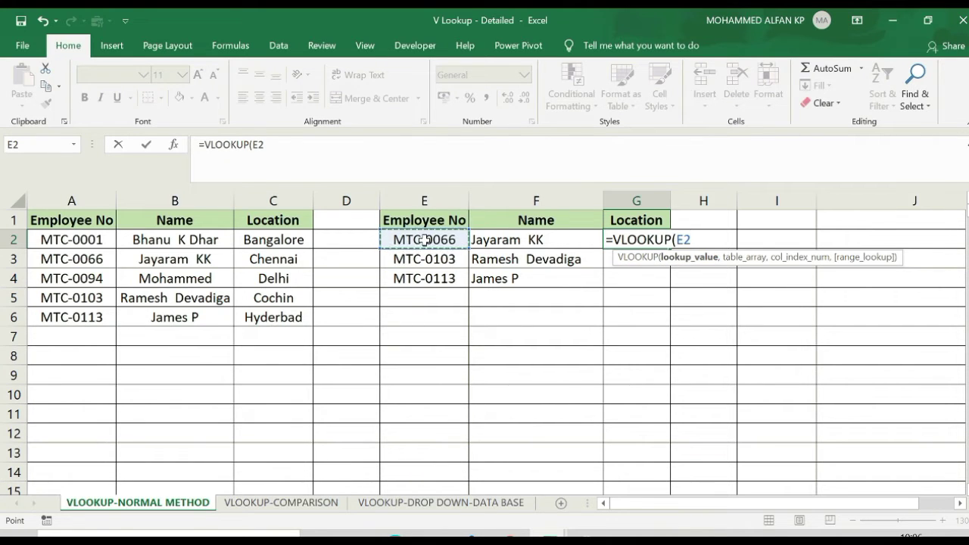
type(",")
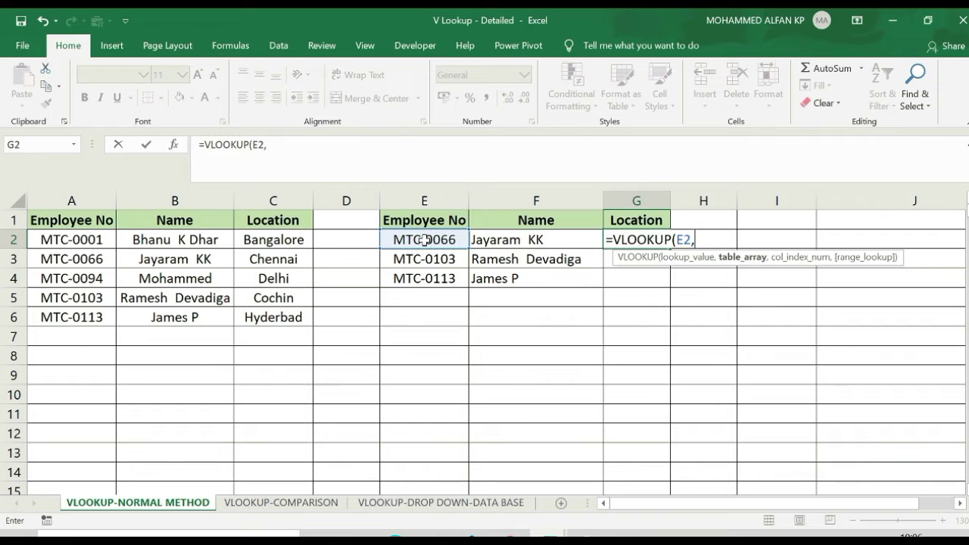
left_click(76, 199)
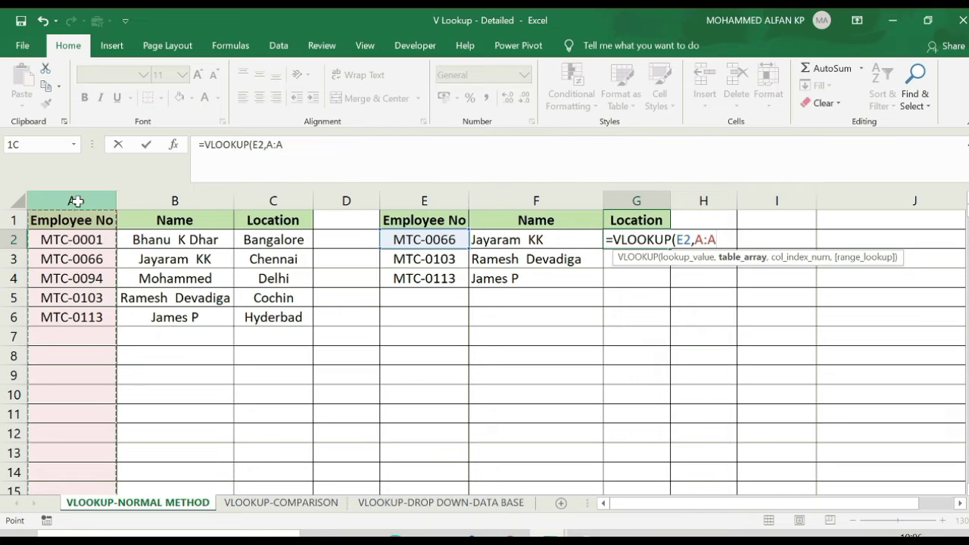
left_click_drag(77, 200, 245, 219)
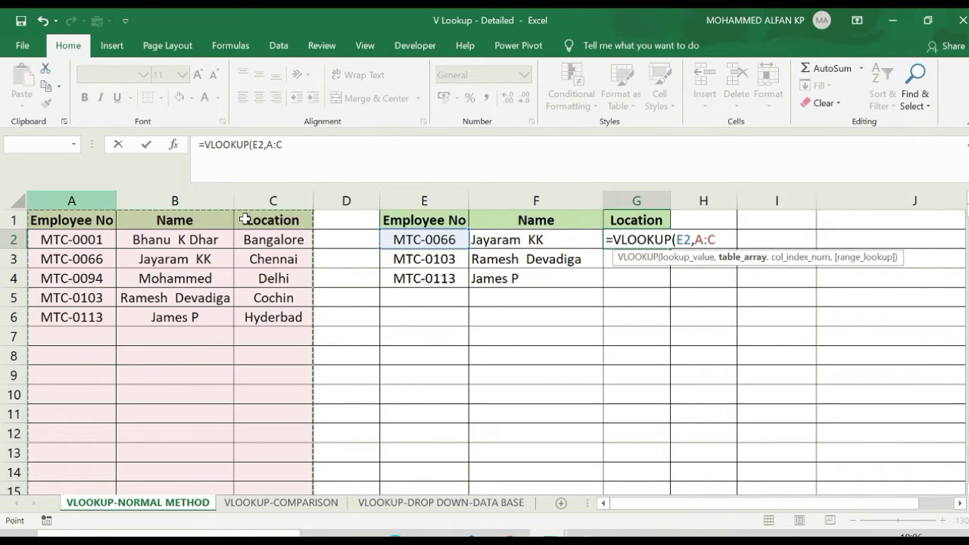
type(",3")
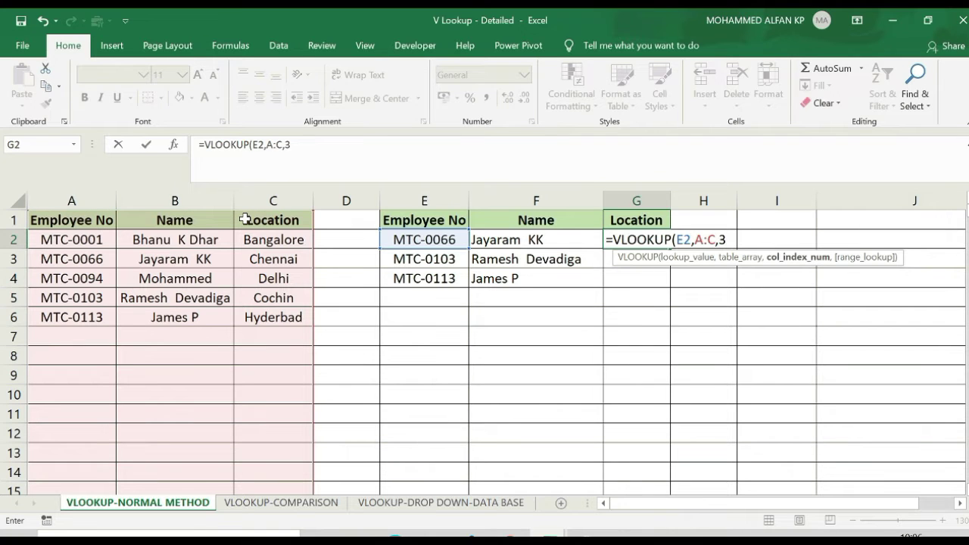
type(",")
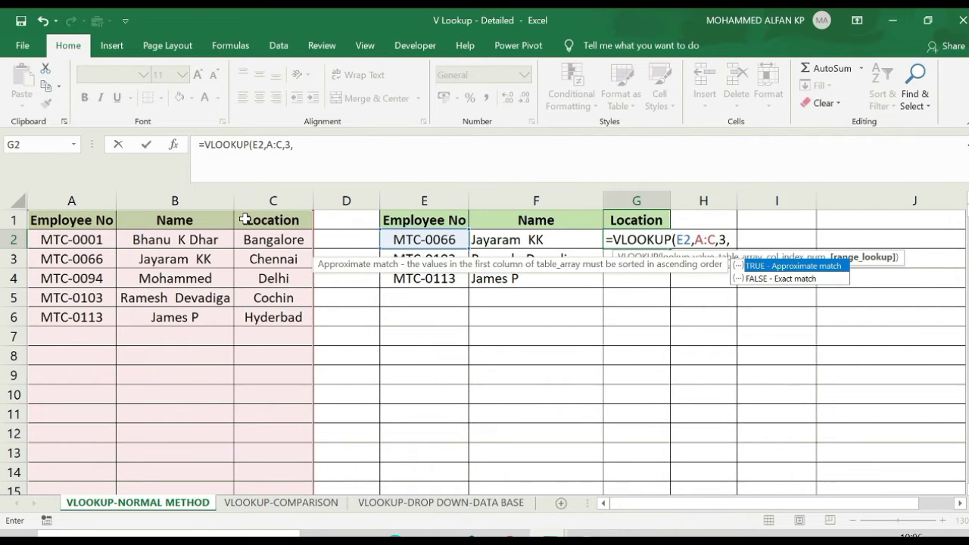
double_click(787, 277)
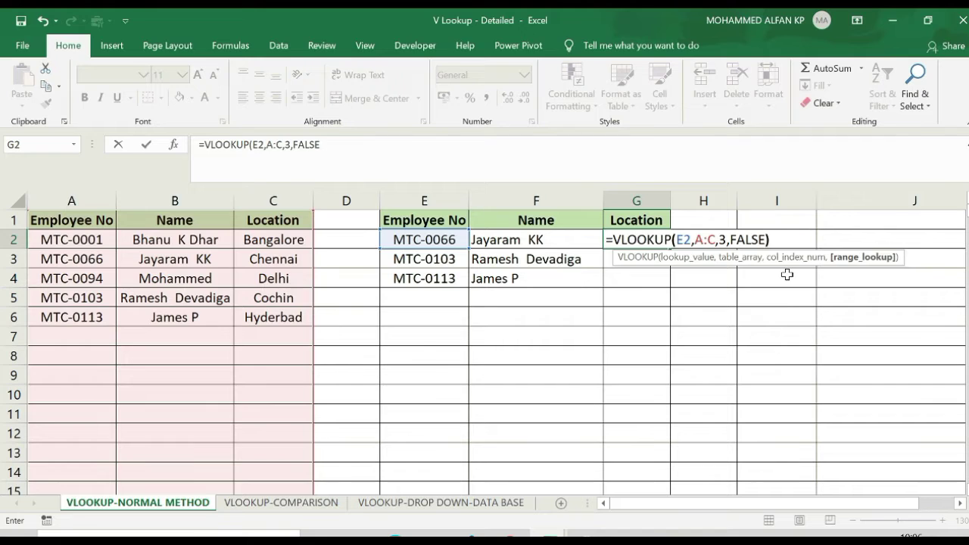
key("Return")
Step: Fill the location lookup formula from G2 down to G4
left_click(660, 239)
left_click_drag(668, 247, 669, 288)
left_click(510, 381)
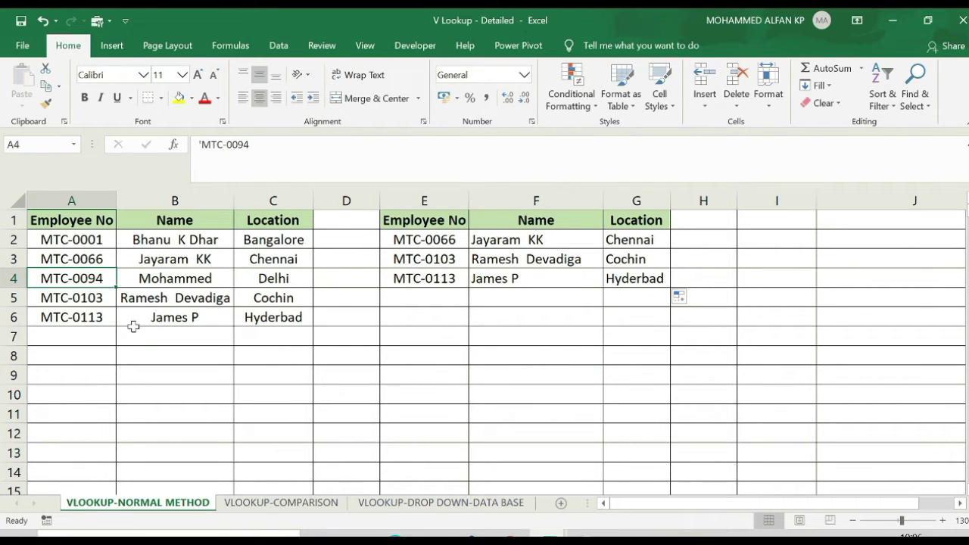
Step: Replace the employee number in E3 with a copy of the one in A4
key("ctrl+c")
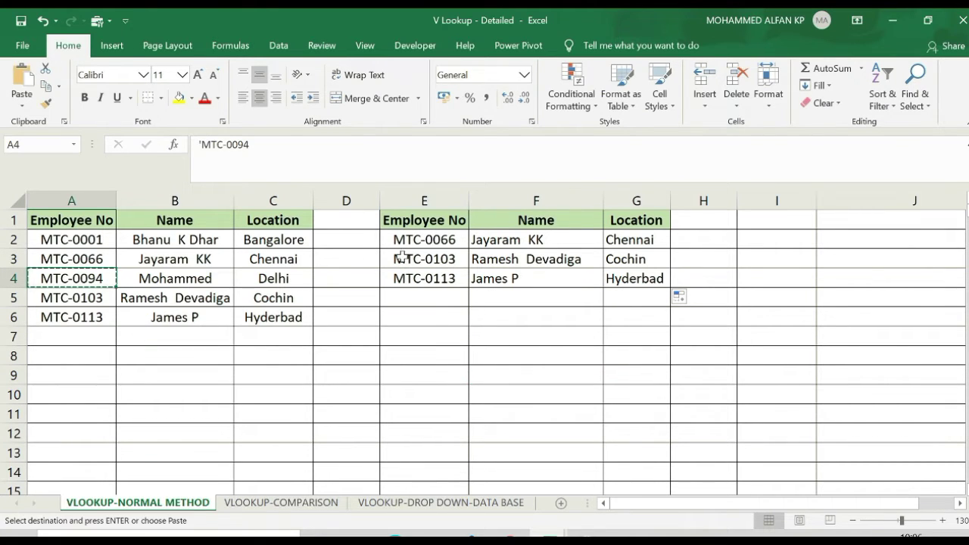
left_click(431, 261)
key("ctrl+v")
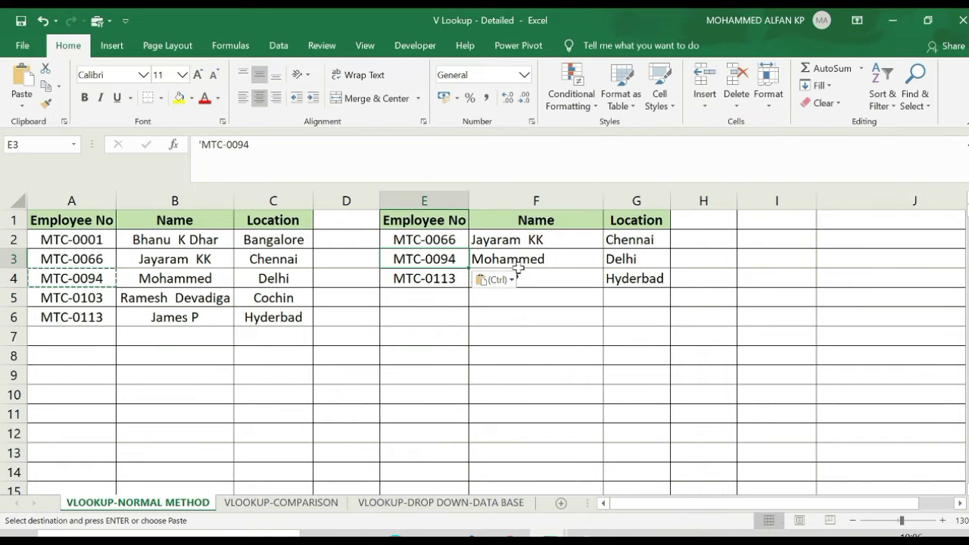
Step: Add a second P to the end of the employee name in B6 to test the name lookup
key("Escape")
left_click(519, 278)
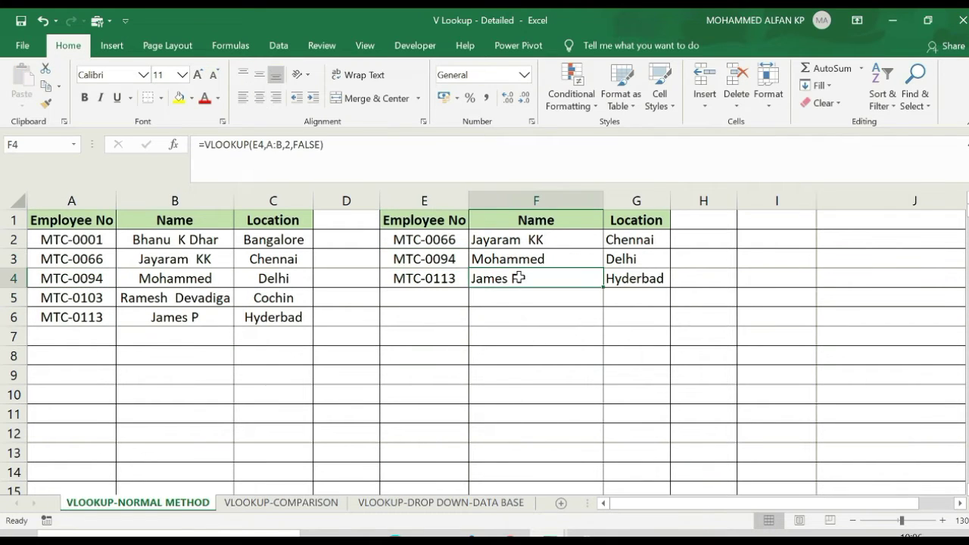
double_click(211, 317)
type("P")
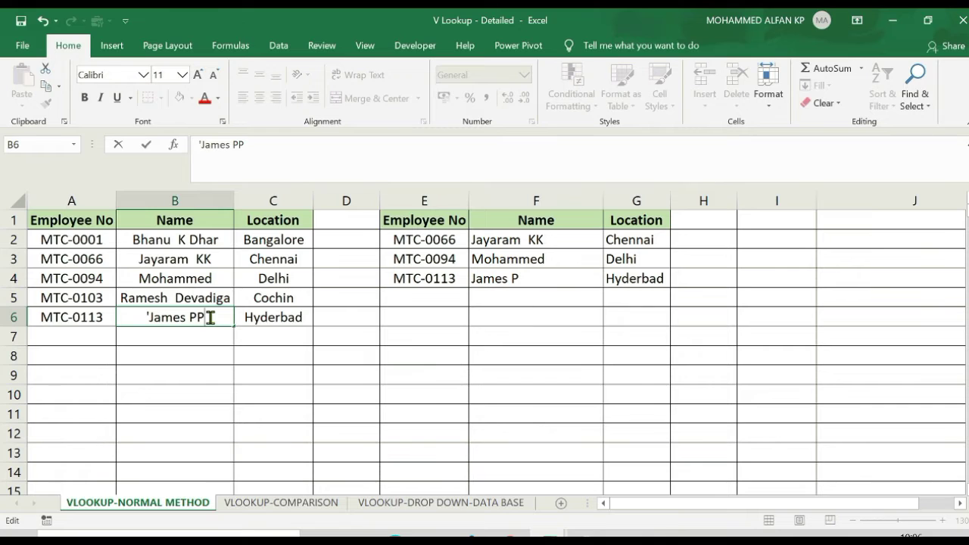
key("Return")
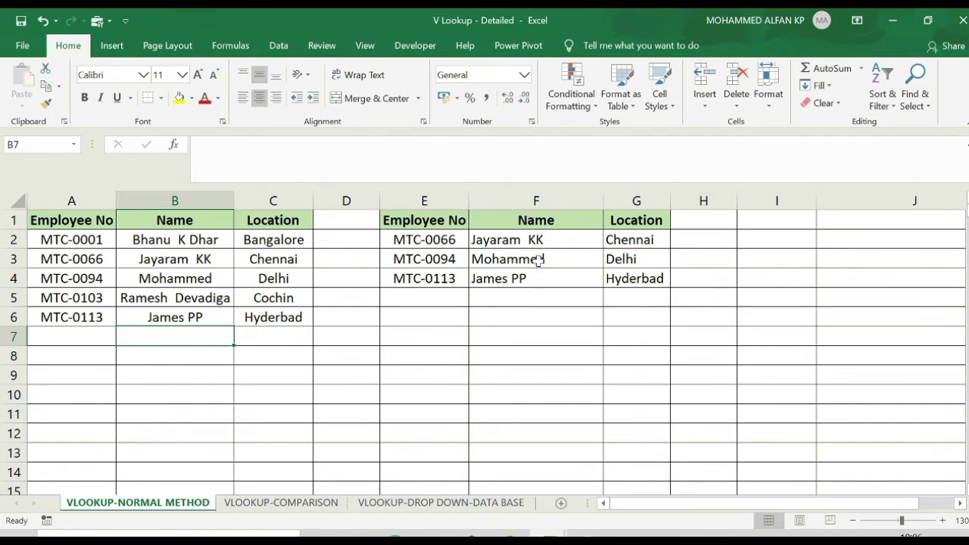
left_click(432, 240)
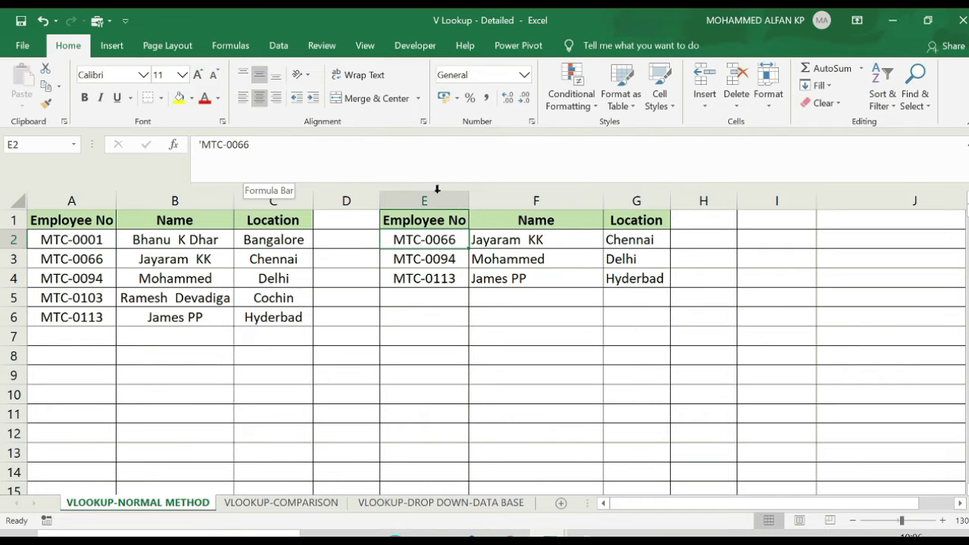
left_click(508, 240)
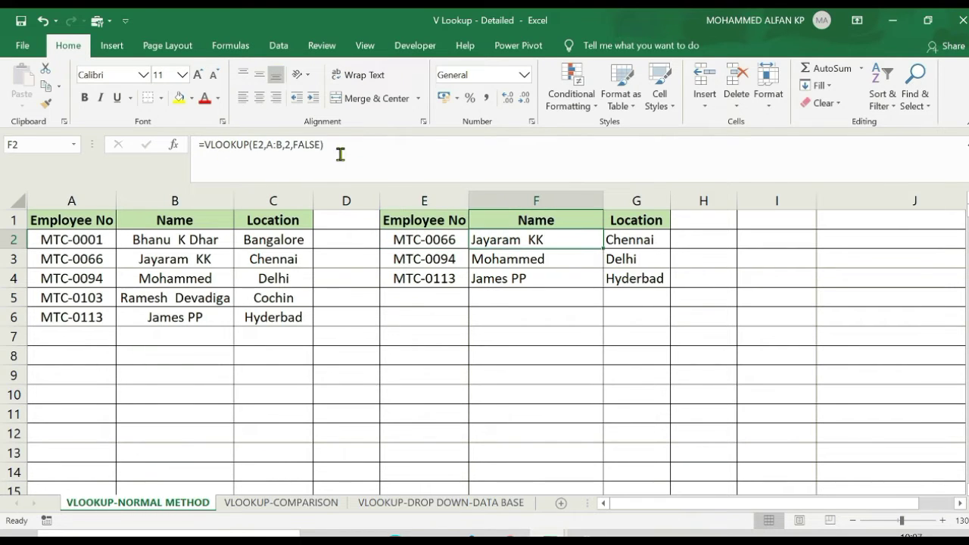
left_click(628, 238)
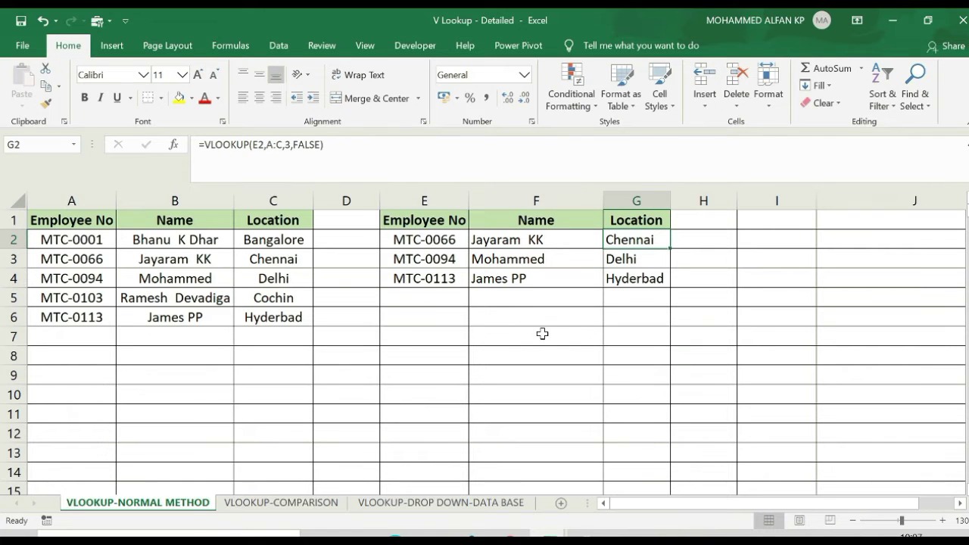
Step: Try to paste a regular copy of the lookup table E1:G4 at A11, and undo the paste
left_click(443, 220)
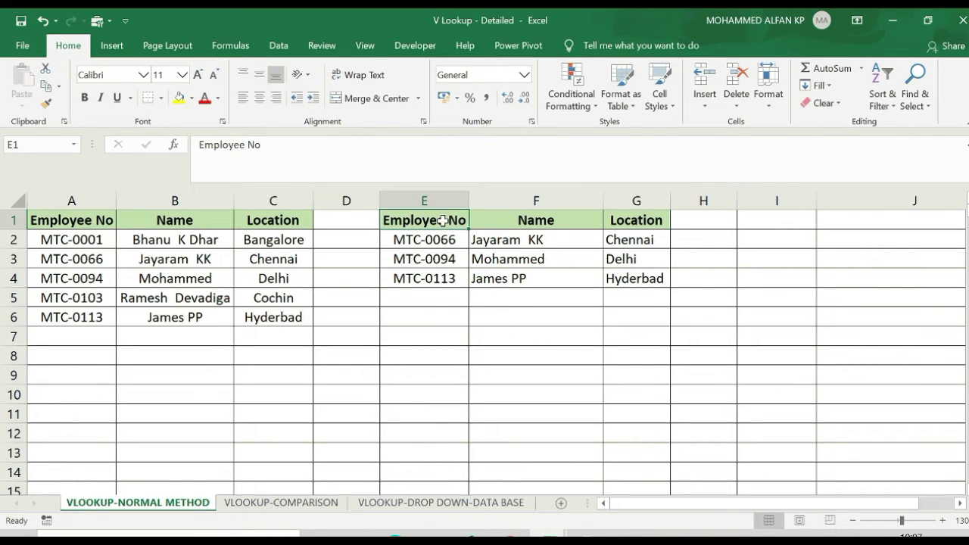
left_click_drag(443, 220, 637, 278)
key("ctrl+c")
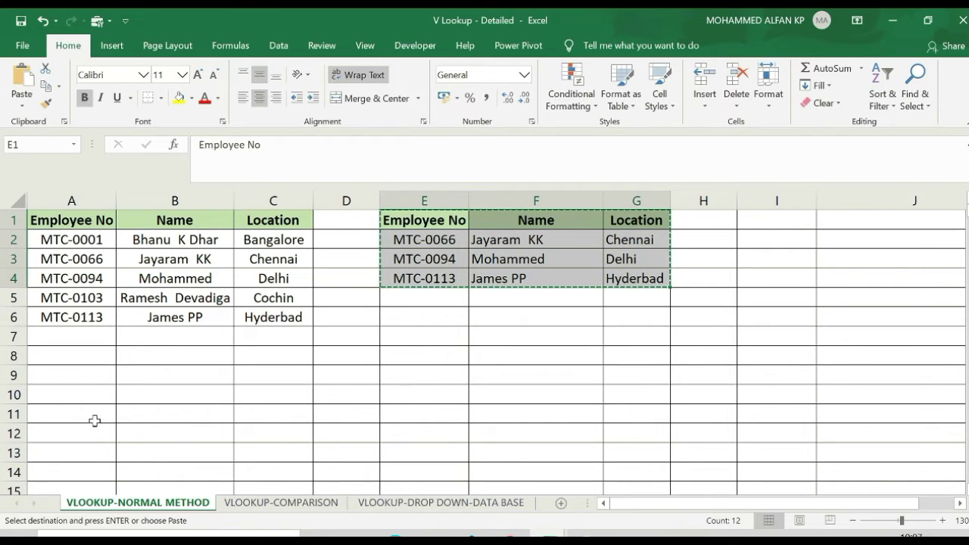
left_click(78, 412)
key("ctrl+v")
key("Escape")
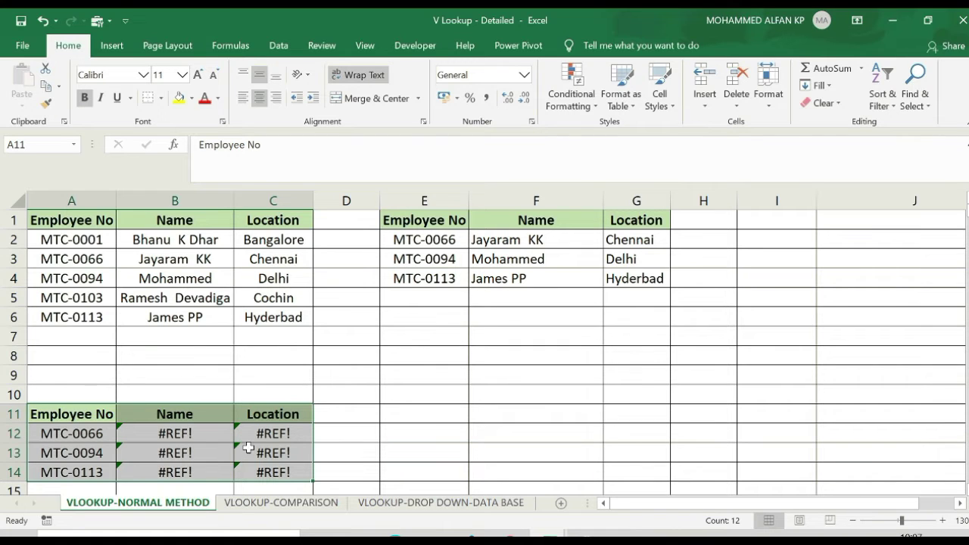
key("ctrl+z")
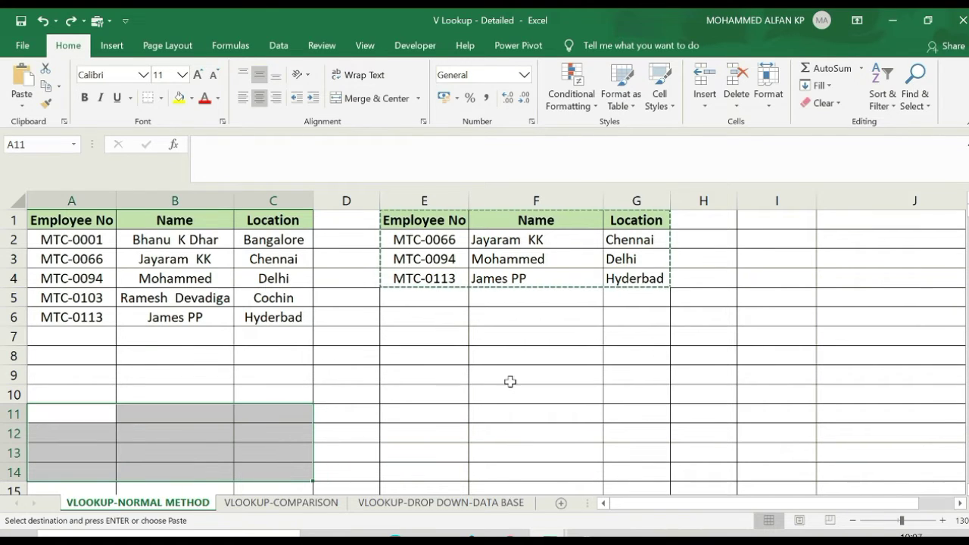
key("Escape")
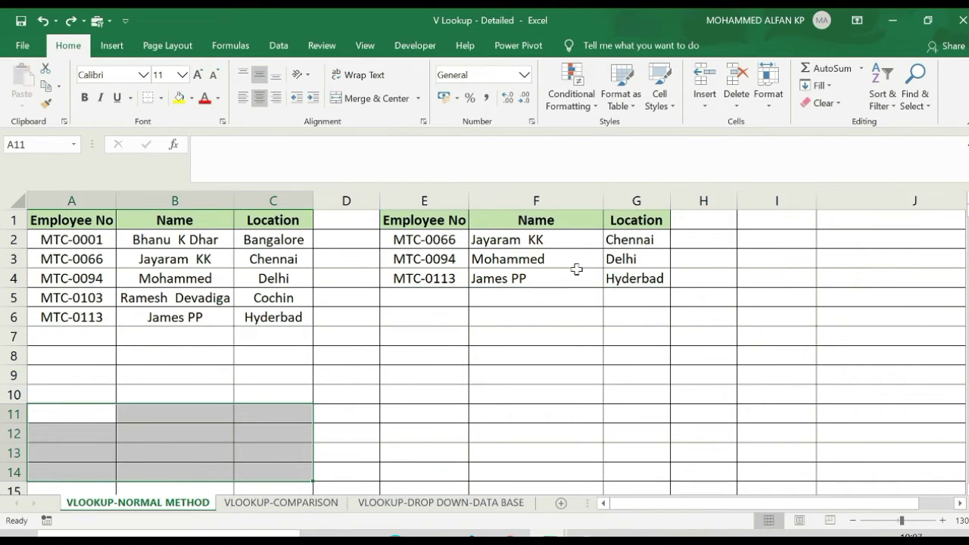
Step: Replace the formulas in the lookup table E1:G4 with their values by copying it and using Paste Special with Values in place
left_click(441, 218)
left_click_drag(456, 218, 632, 280)
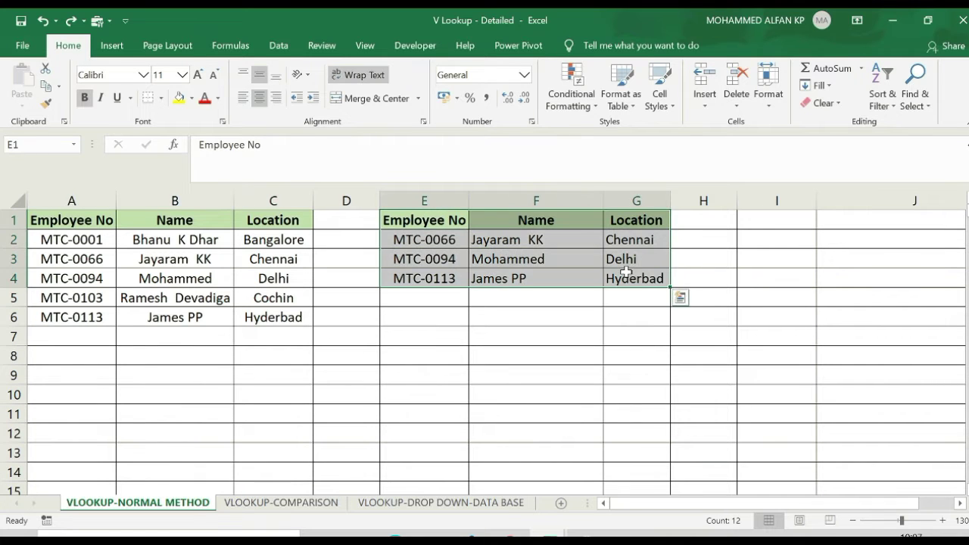
key("ctrl+c")
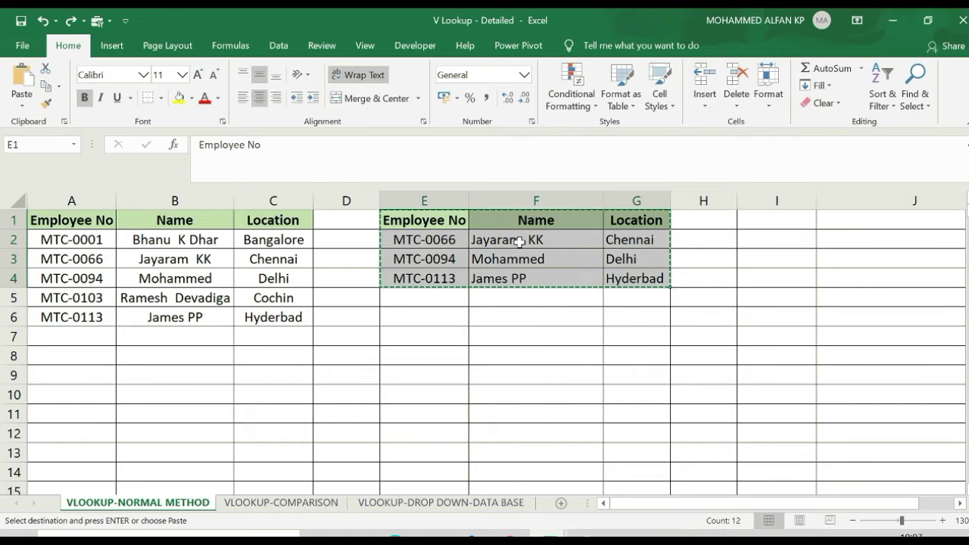
right_click(520, 246)
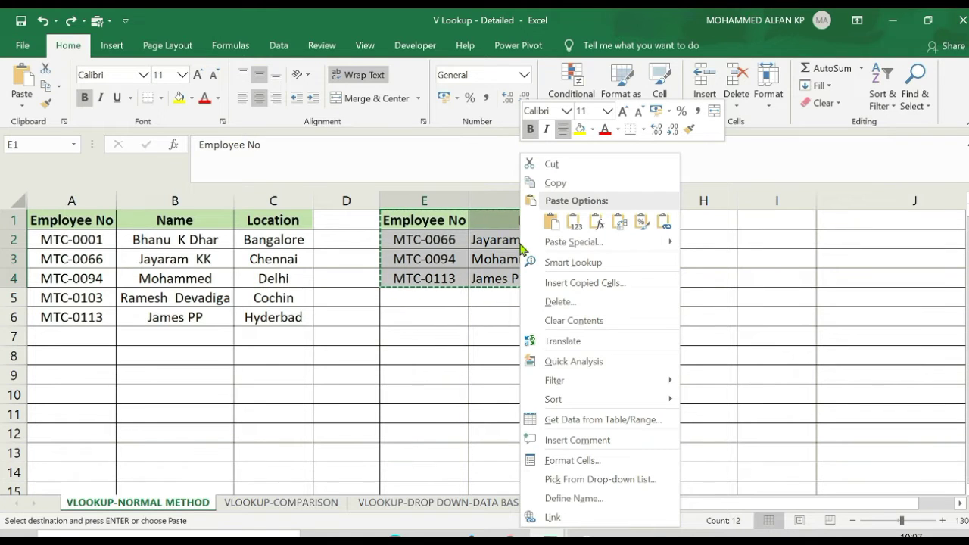
left_click(562, 243)
left_click(446, 179)
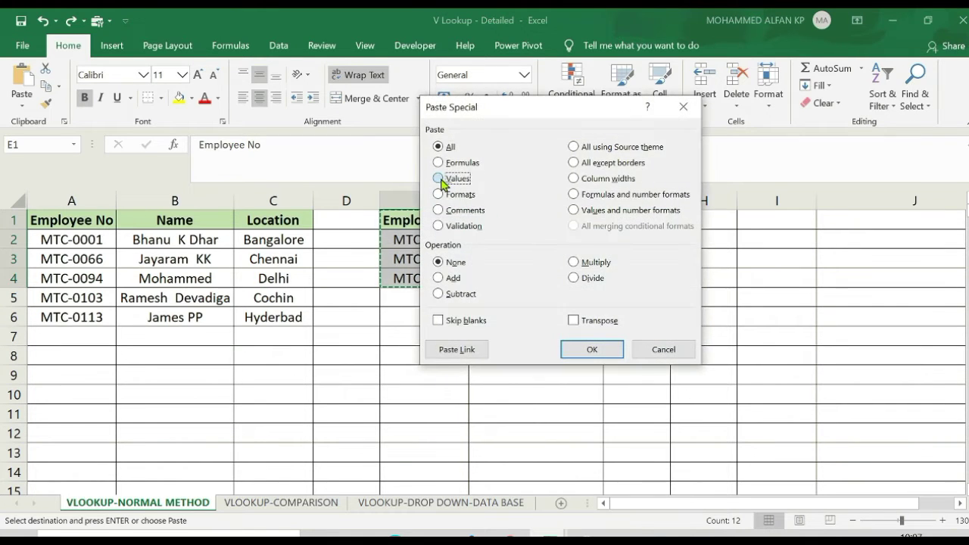
left_click(587, 347)
key("Escape")
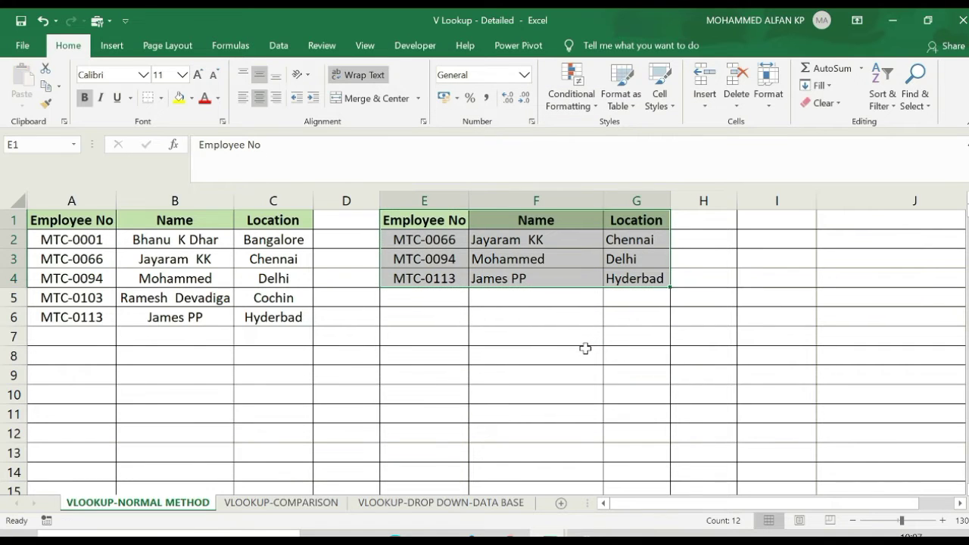
left_click(557, 349)
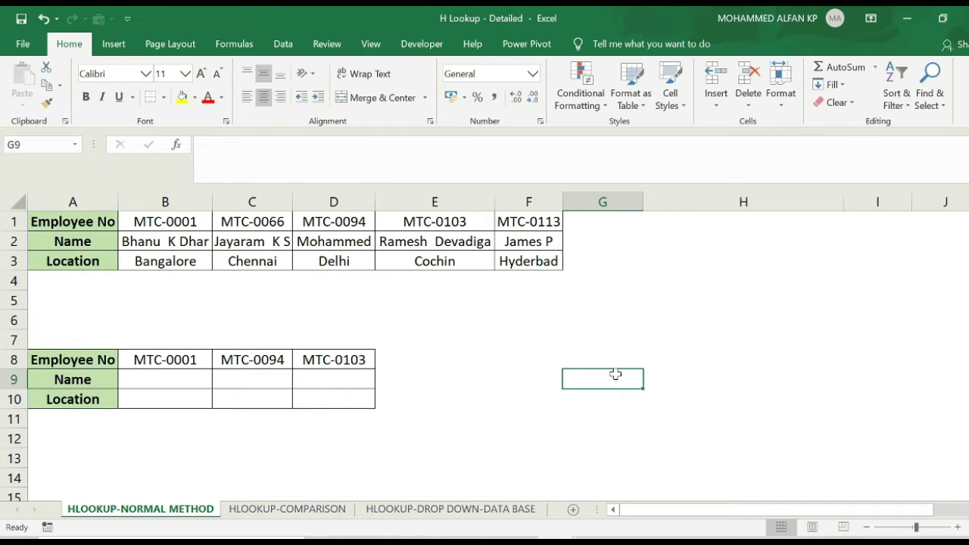
left_click(595, 202)
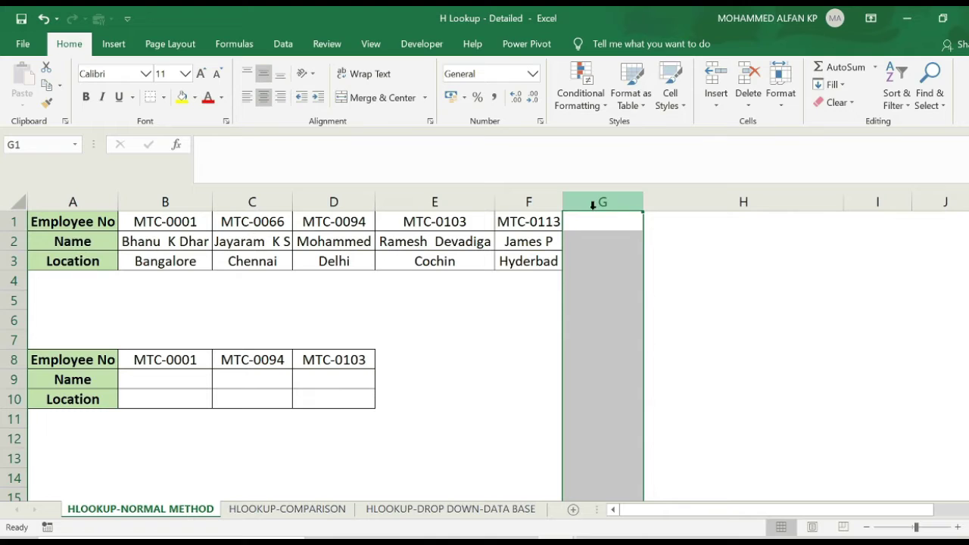
left_click(14, 301)
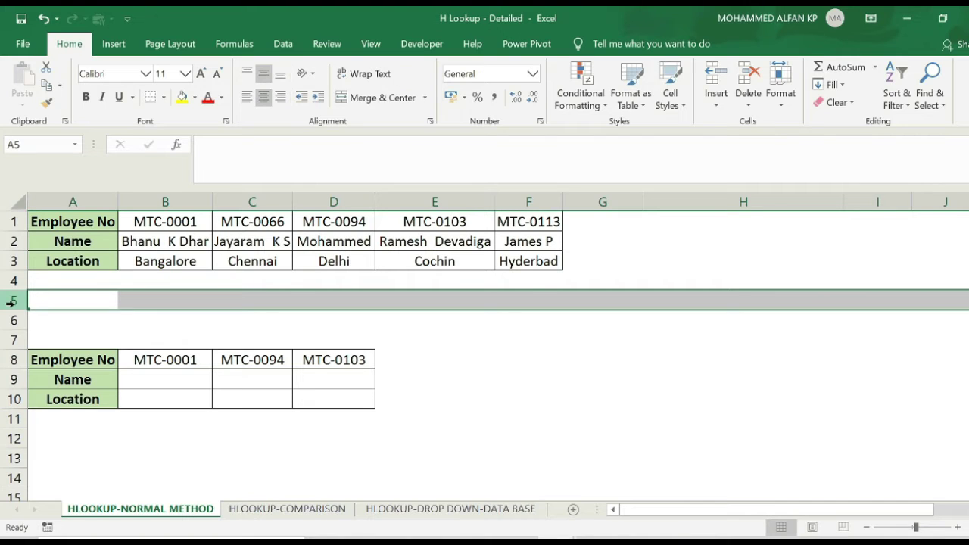
left_click(484, 399)
left_click(82, 222)
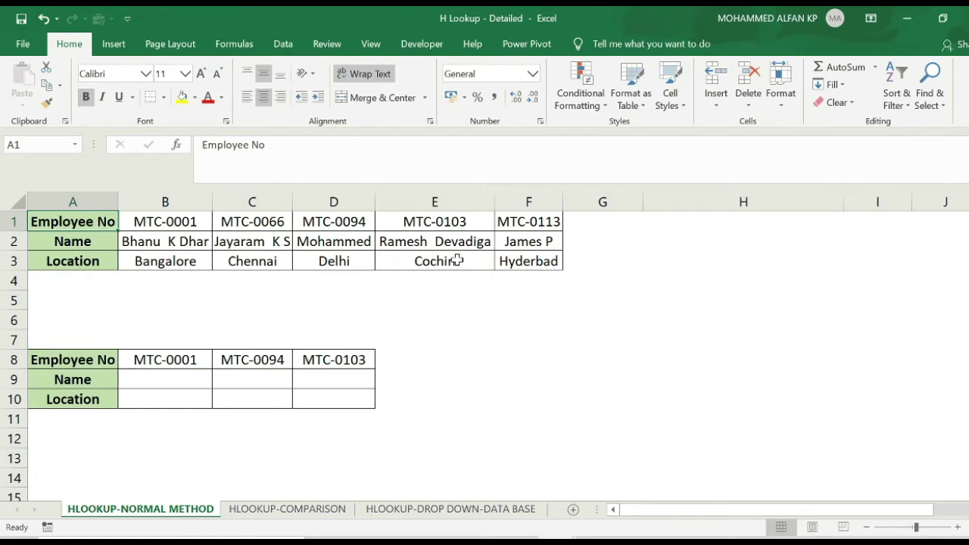
left_click(157, 362)
left_click(257, 362)
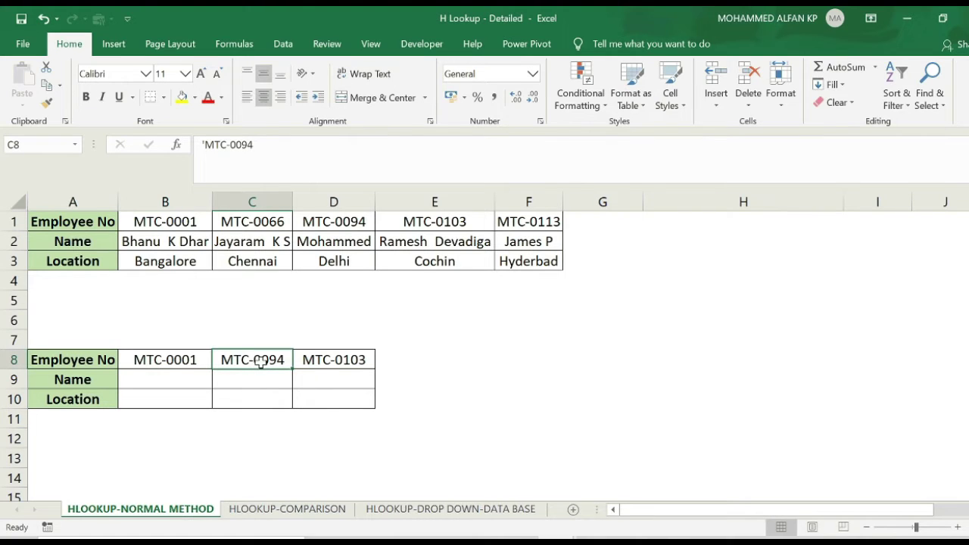
Step: Look up the employee name in B9 with the exact-match formula =HLOOKUP(B8,A1:F2,2,FALSE)
left_click(175, 379)
type("=hl")
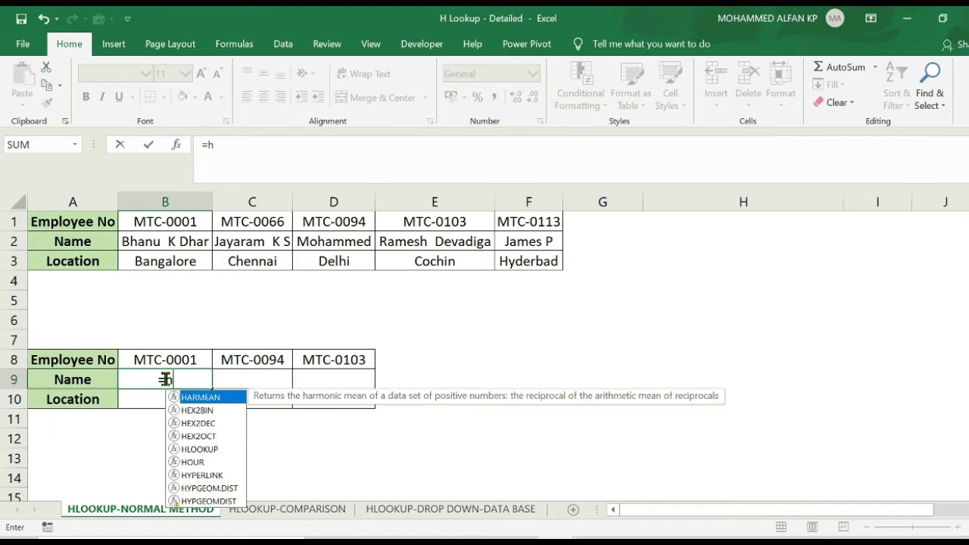
double_click(200, 403)
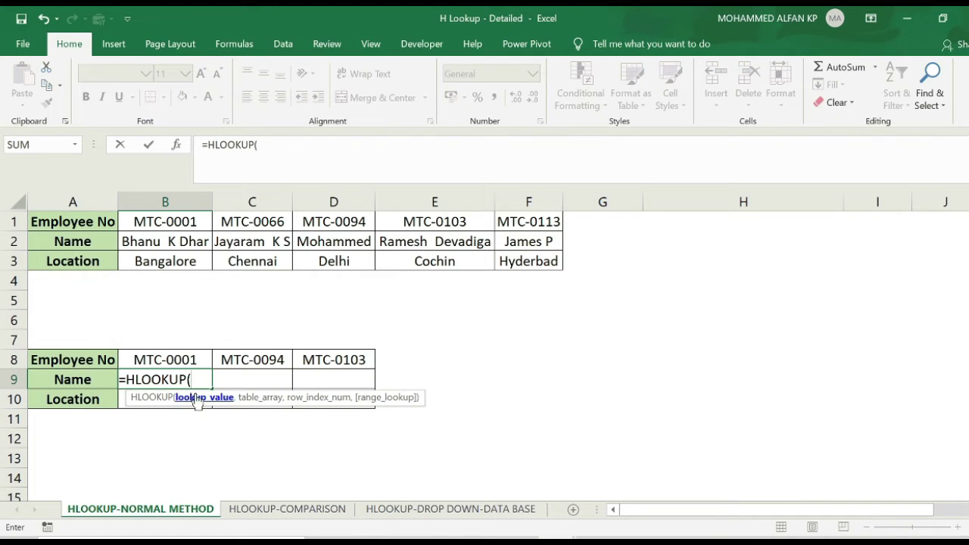
left_click(168, 358)
type(",")
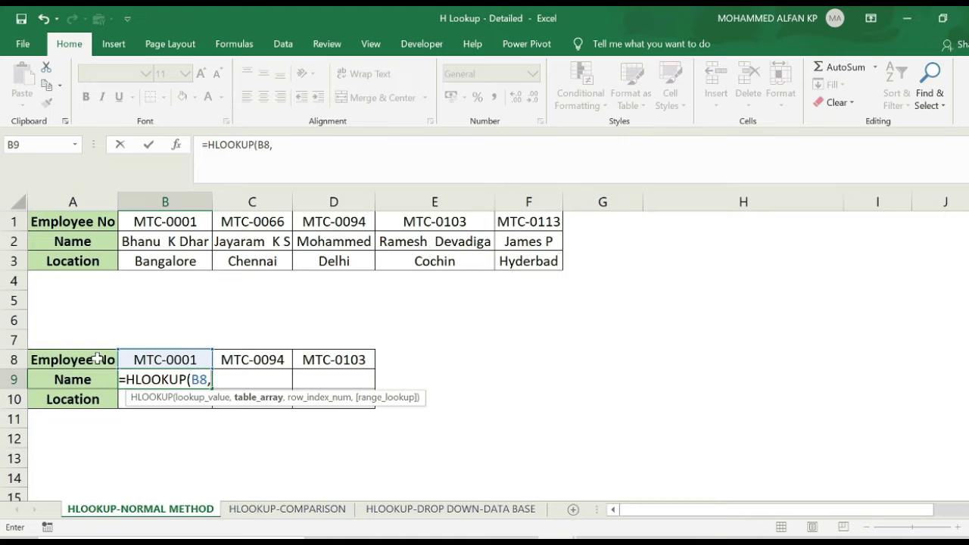
left_click(161, 219)
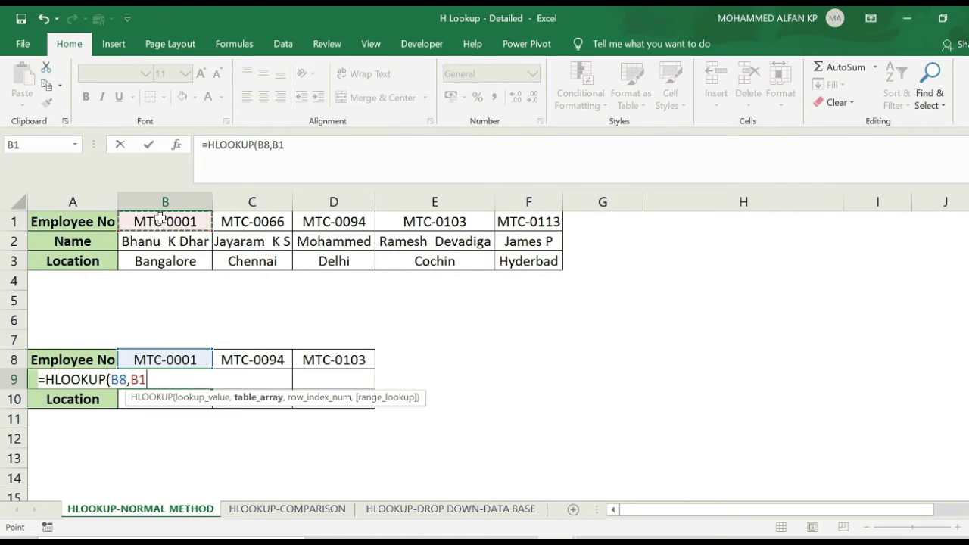
left_click(112, 220)
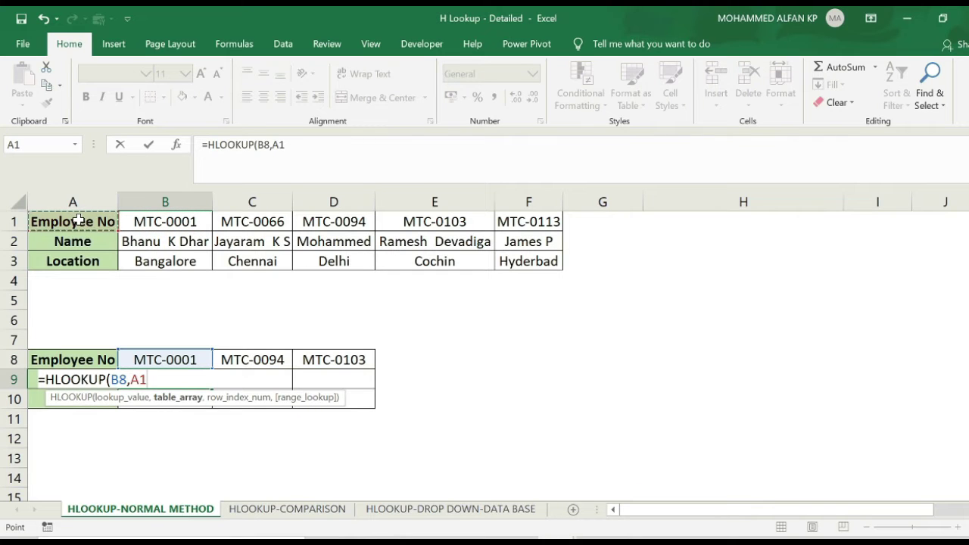
left_click_drag(78, 219, 550, 237)
type(",")
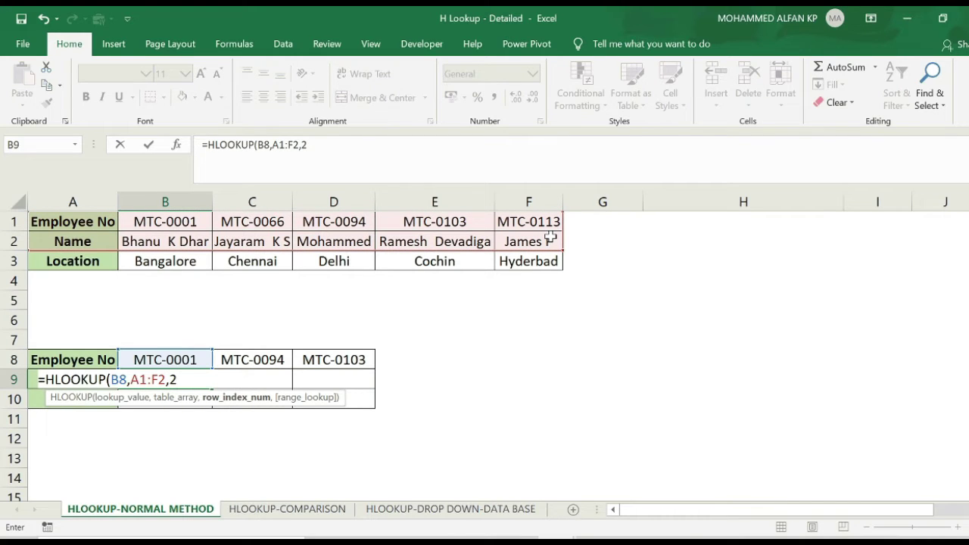
type("2,")
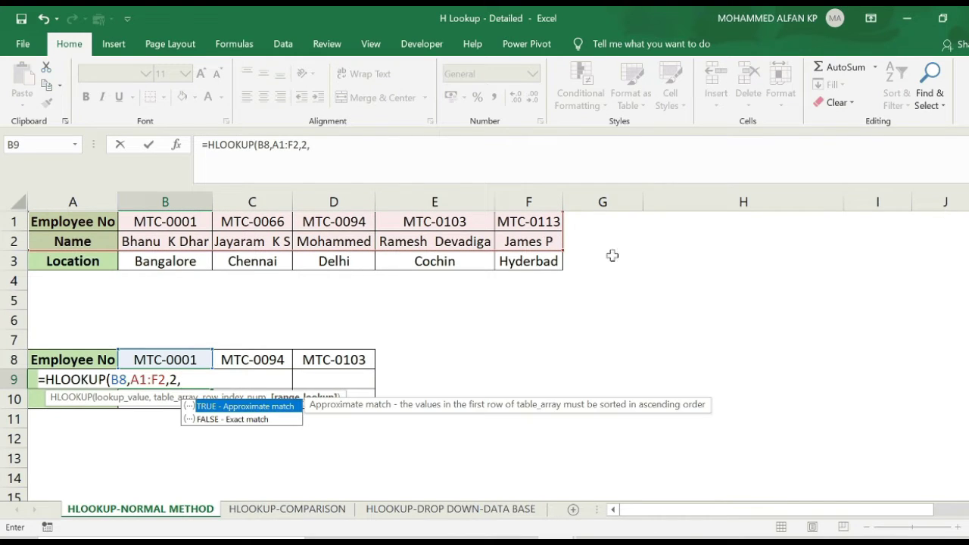
double_click(269, 419)
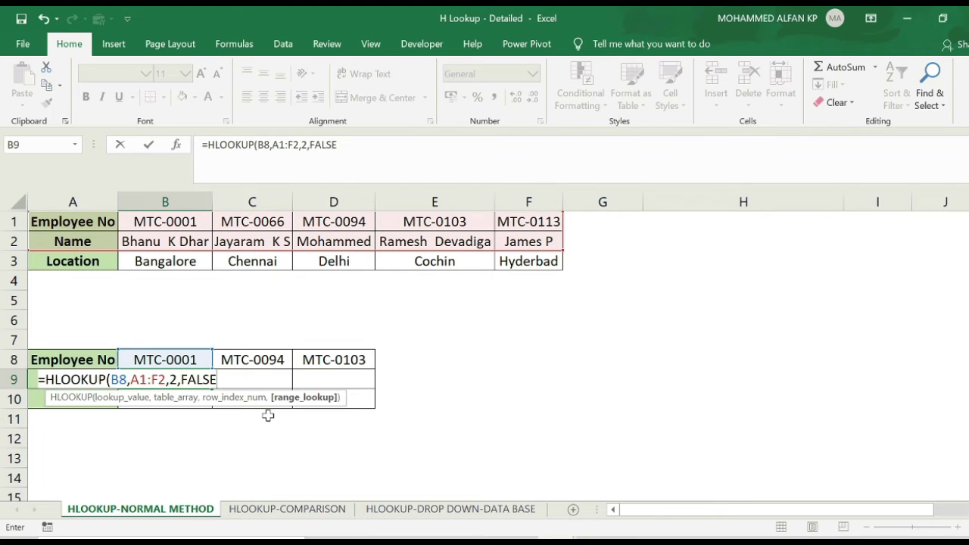
type(")")
key("Return")
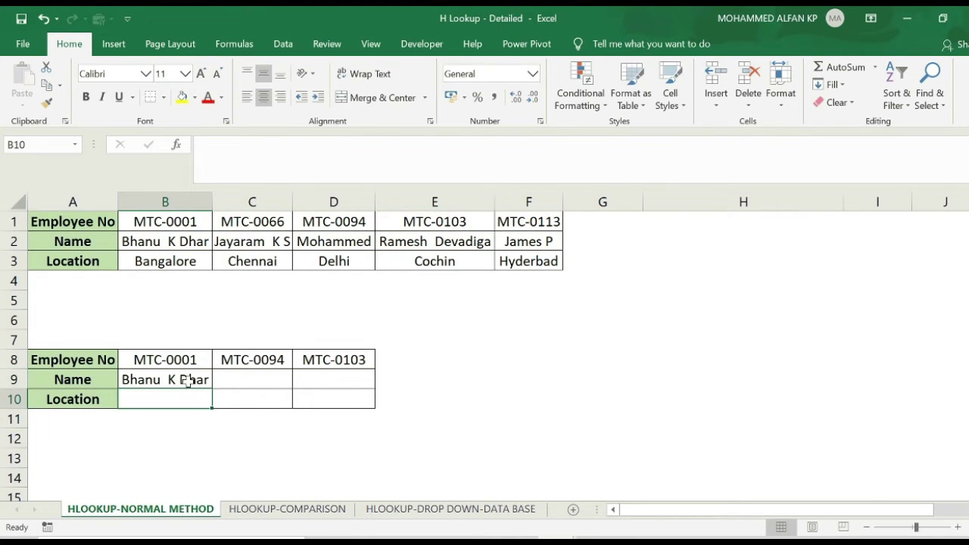
Step: Fill the name lookup formula from B9 across to D9 and autofit the width of column D
left_click(200, 386)
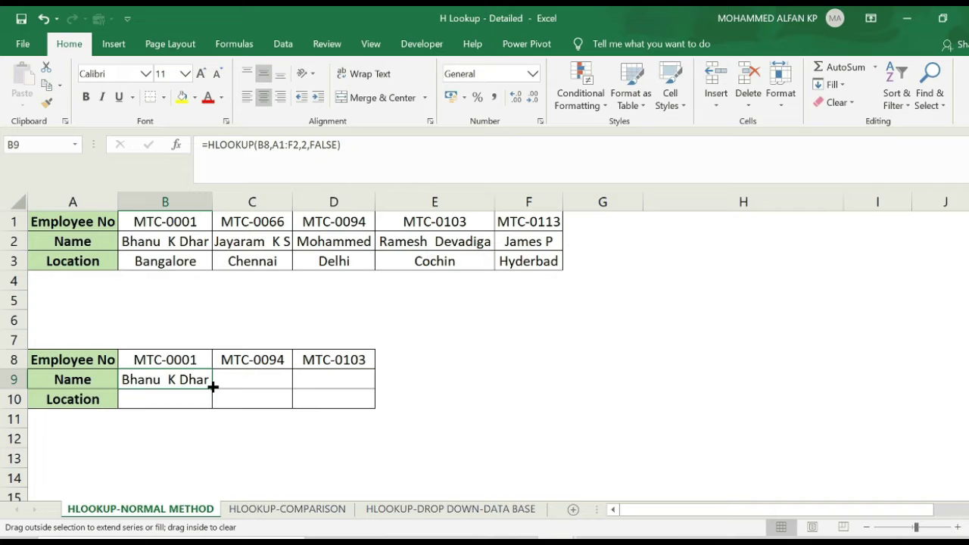
left_click_drag(219, 386, 363, 385)
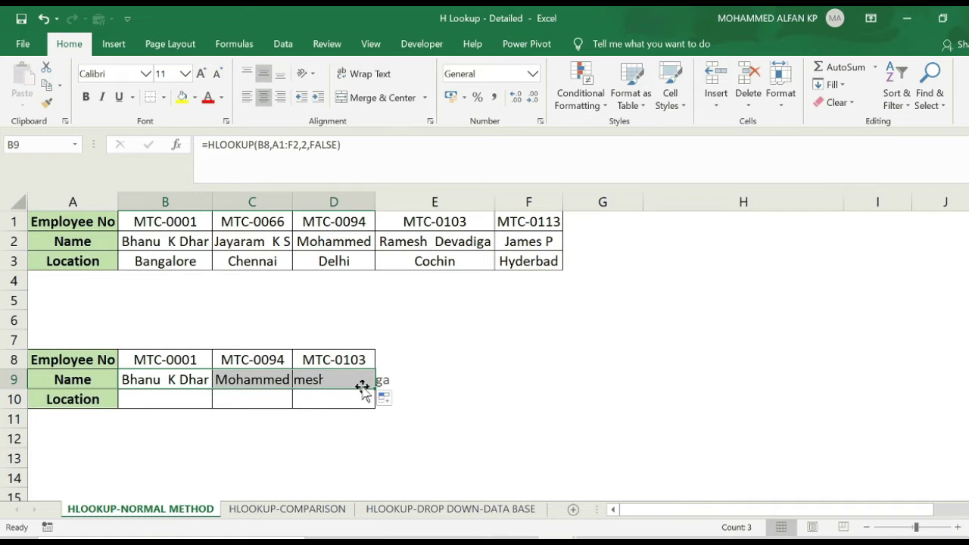
left_click(548, 430)
double_click(375, 198)
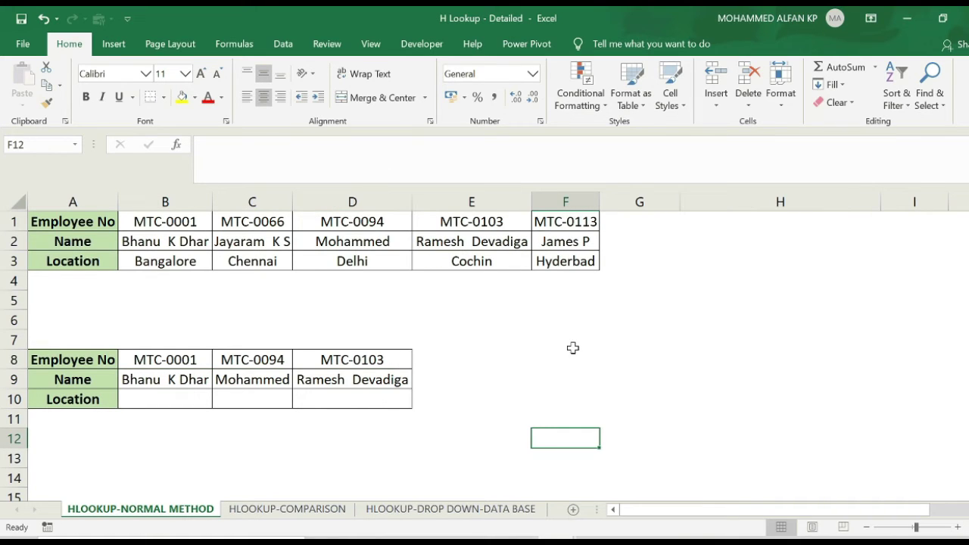
left_click(573, 347)
Step: Look up the employee location in B10 with the exact-match formula =HLOOKUP(B8,A1:F3,3,FALSE)
left_click(170, 402)
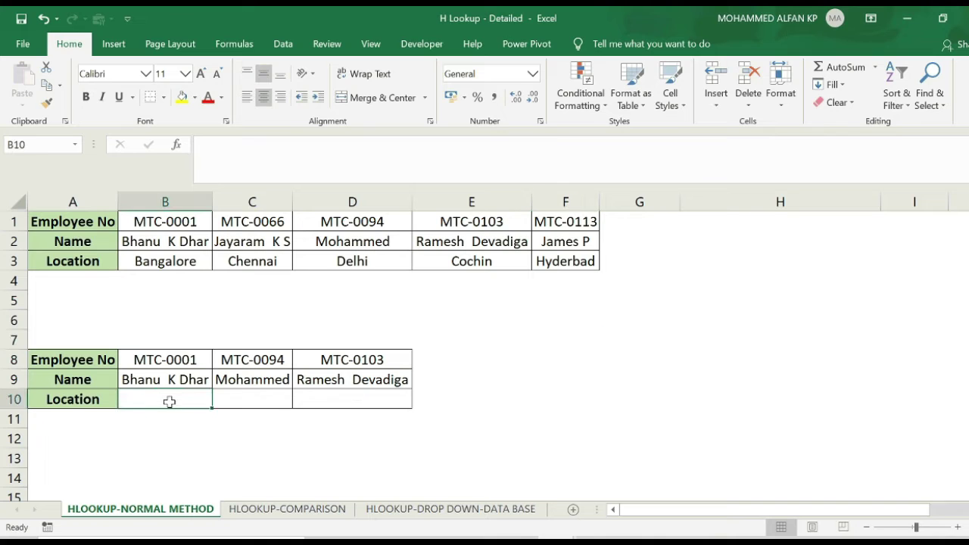
type("=hl")
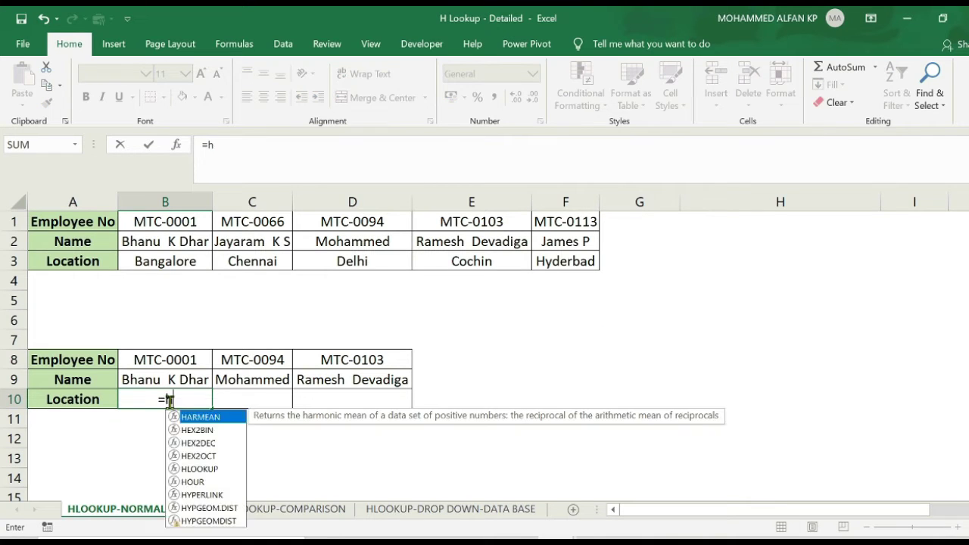
double_click(197, 417)
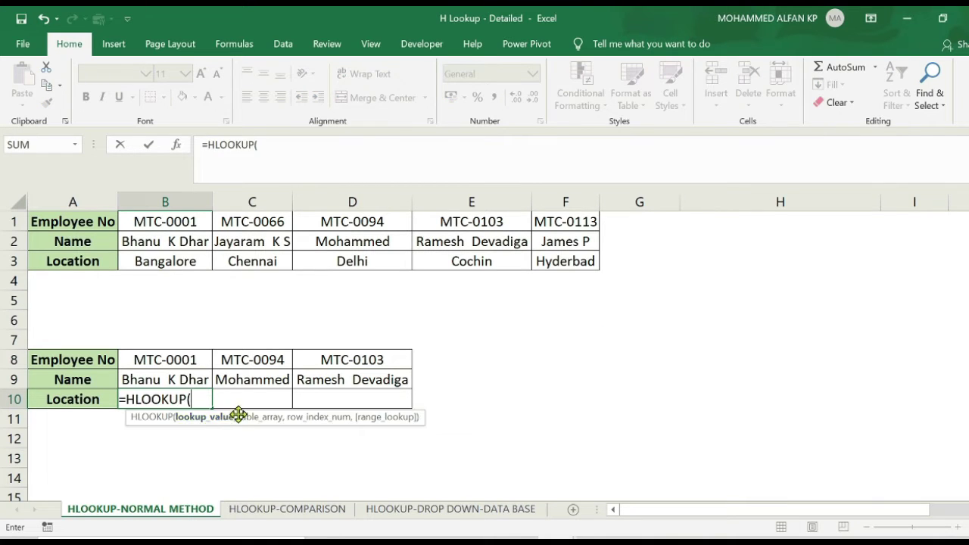
left_click(173, 360)
type(",")
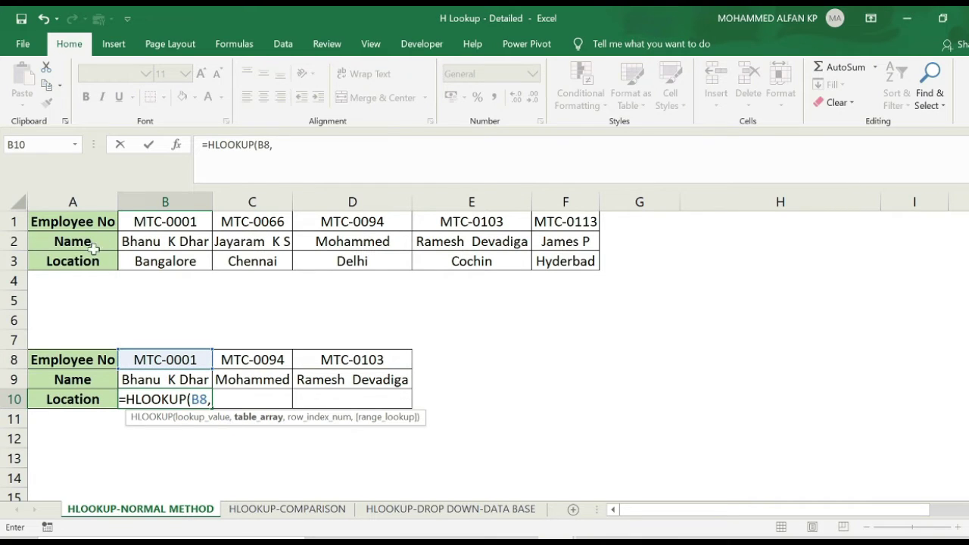
left_click_drag(81, 221, 586, 254)
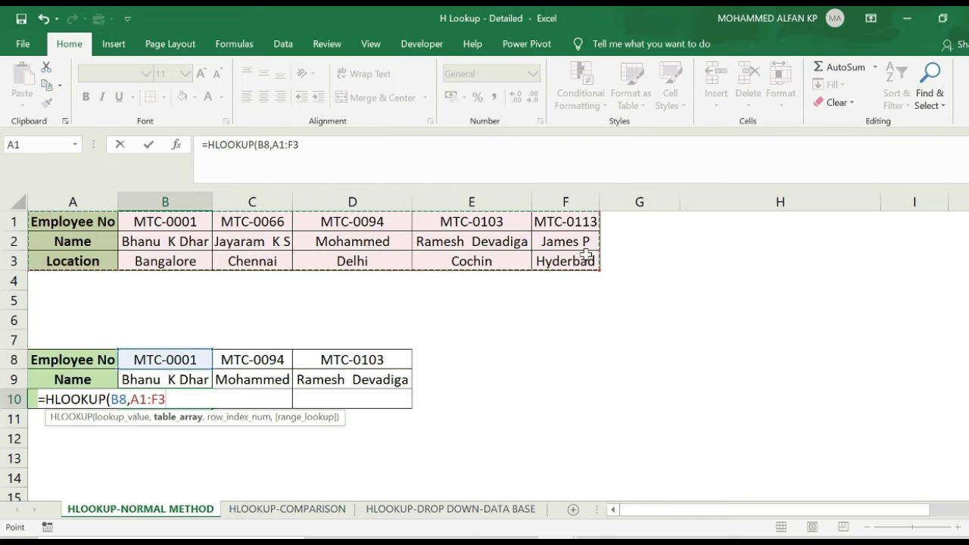
type(",3,")
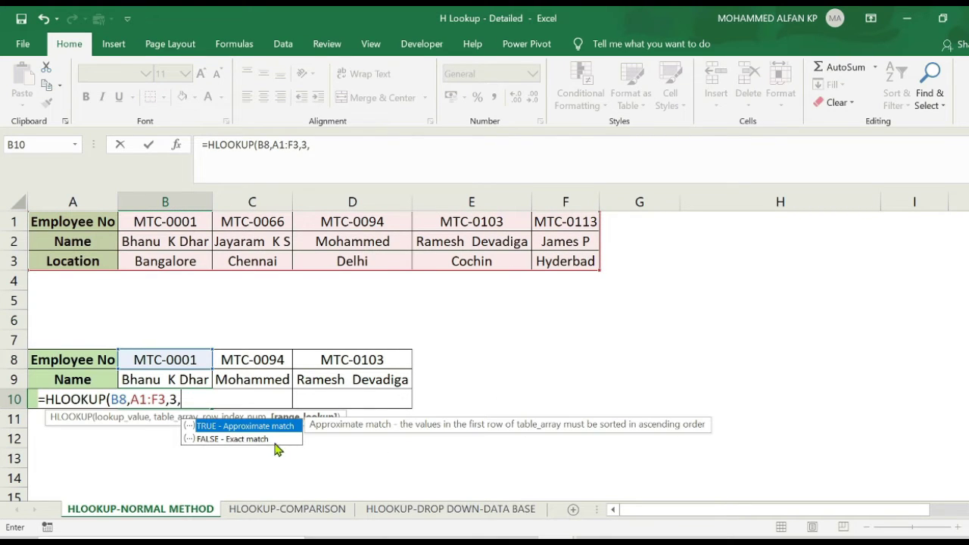
double_click(271, 438)
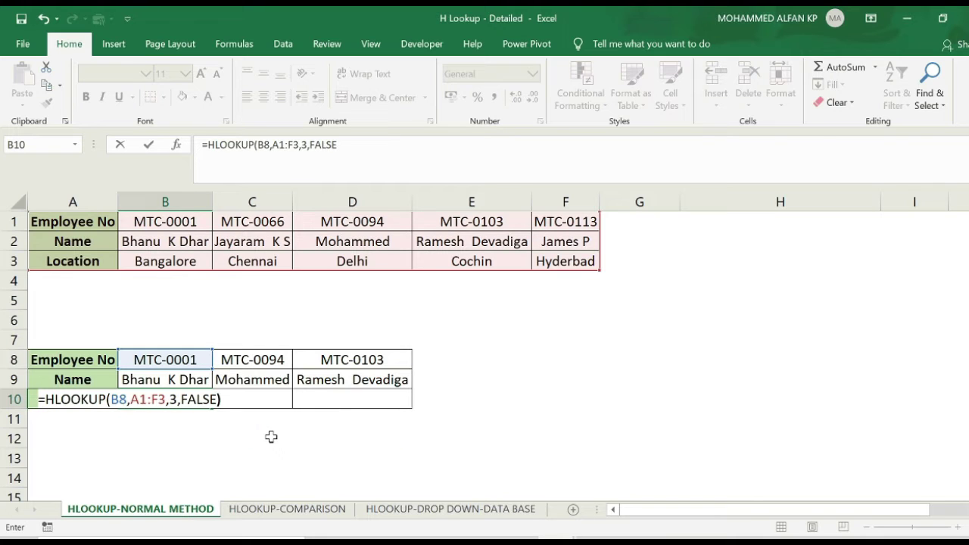
type(")")
key("Return")
Step: Fill the location lookup formula from B10 across to D10
left_click(204, 404)
left_click_drag(210, 406, 390, 402)
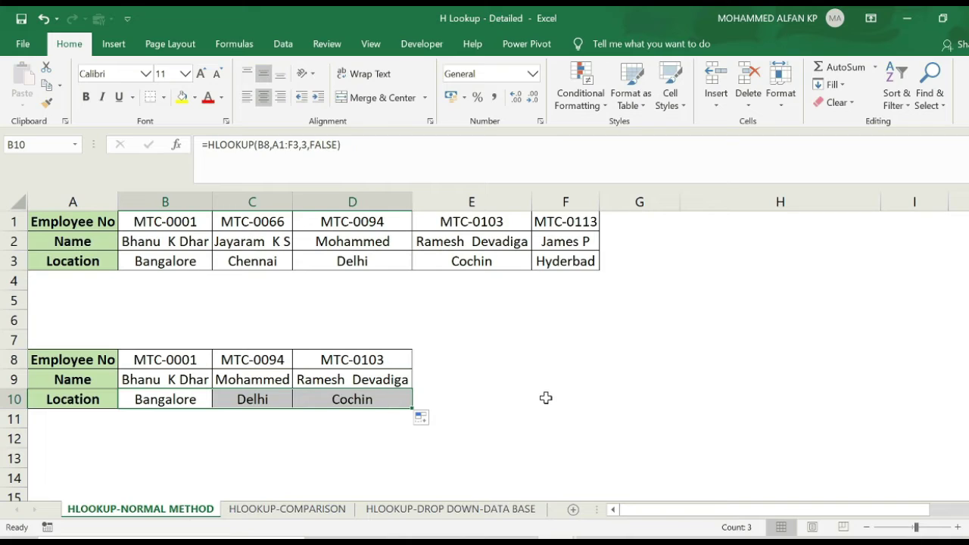
left_click(546, 397)
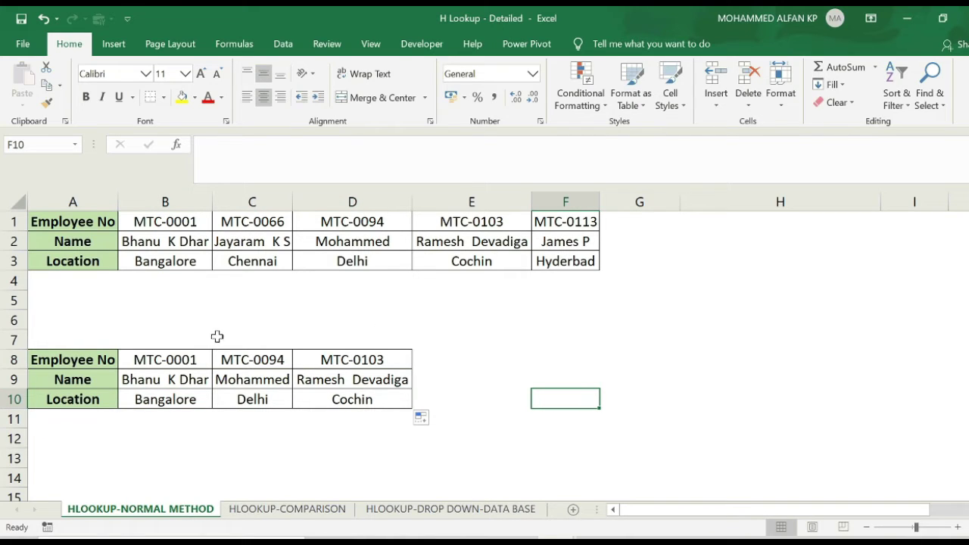
Step: Replace the employee number in B8 with a copy of the one in C1
left_click(263, 218)
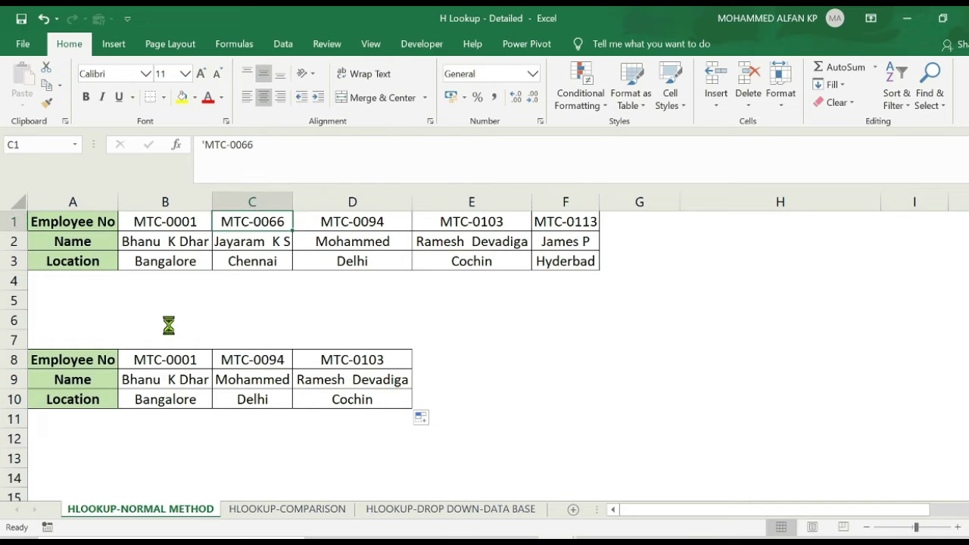
key("ctrl+c")
left_click(167, 357)
key("ctrl+v")
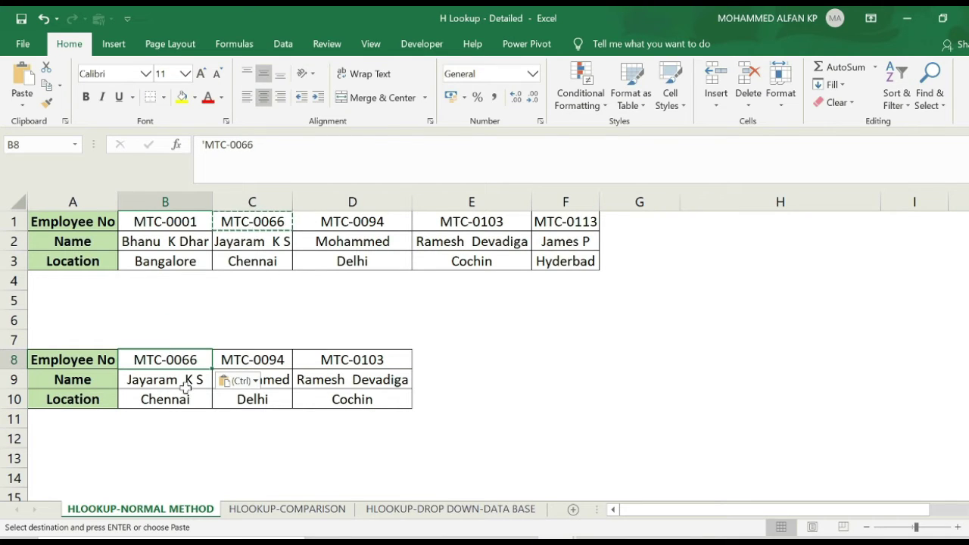
key("Escape")
Step: Replace the employee name in D2 of the source table with a different name
left_click(343, 240)
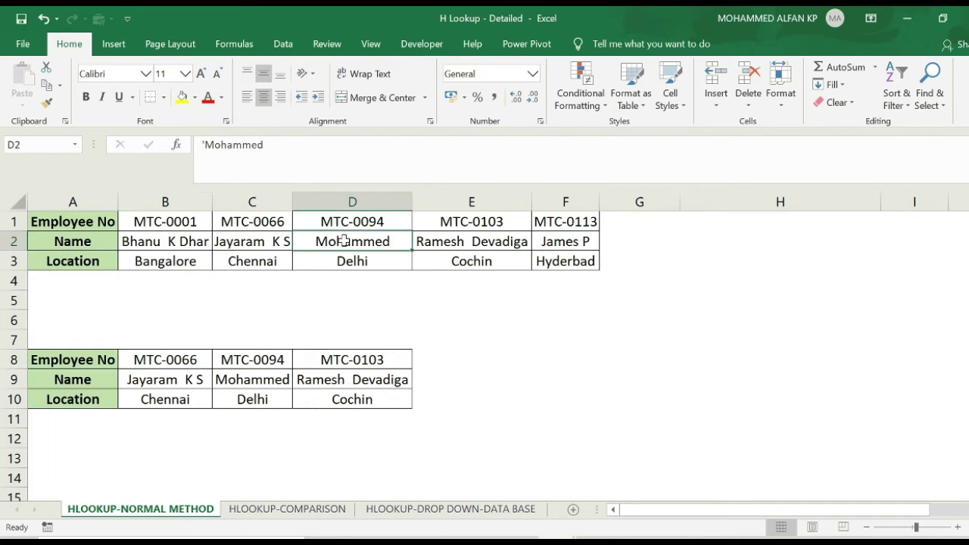
type("ALI")
key("Return")
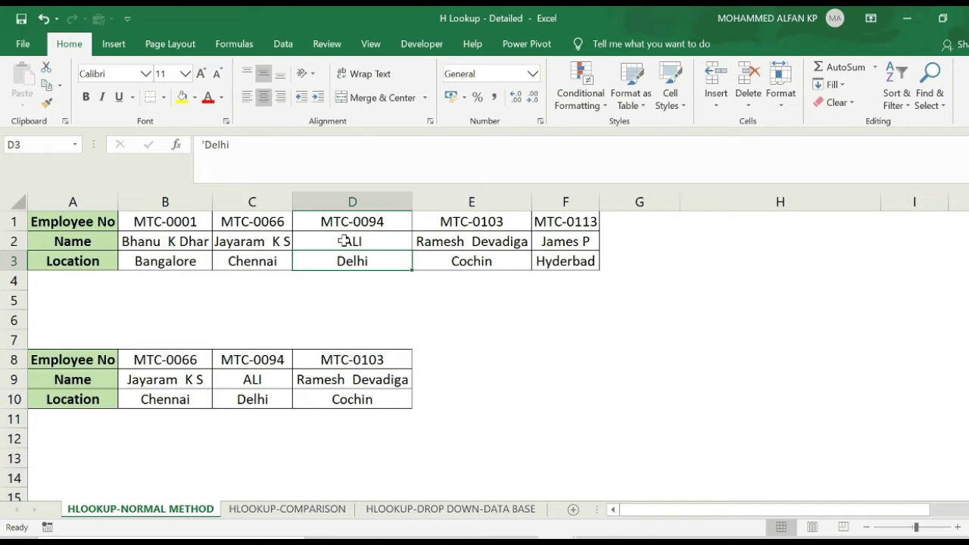
Step: Try an employee number in C8 that is missing from the source table, and undo the change
left_click(283, 359)
double_click(285, 361)
key("BackSpace")
type("99")
key("Return")
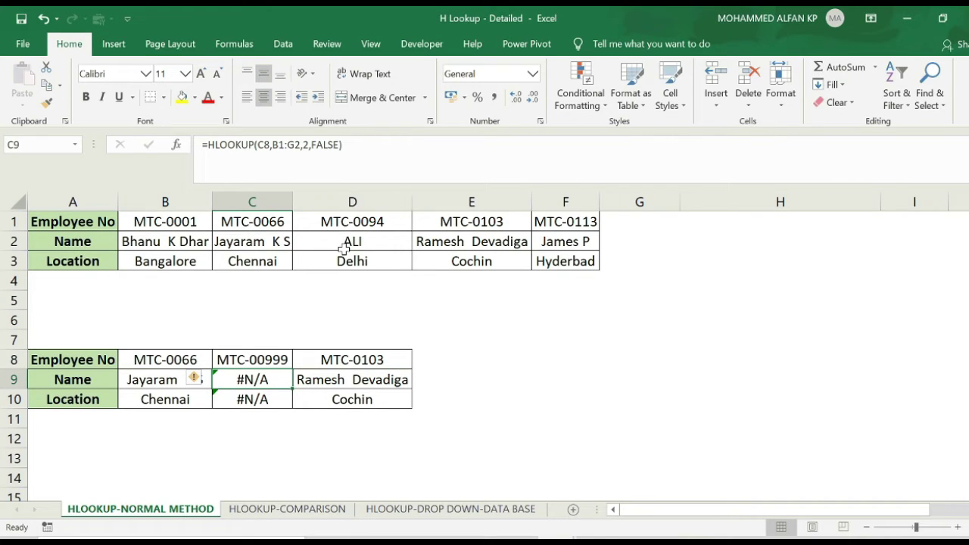
key("ctrl+z")
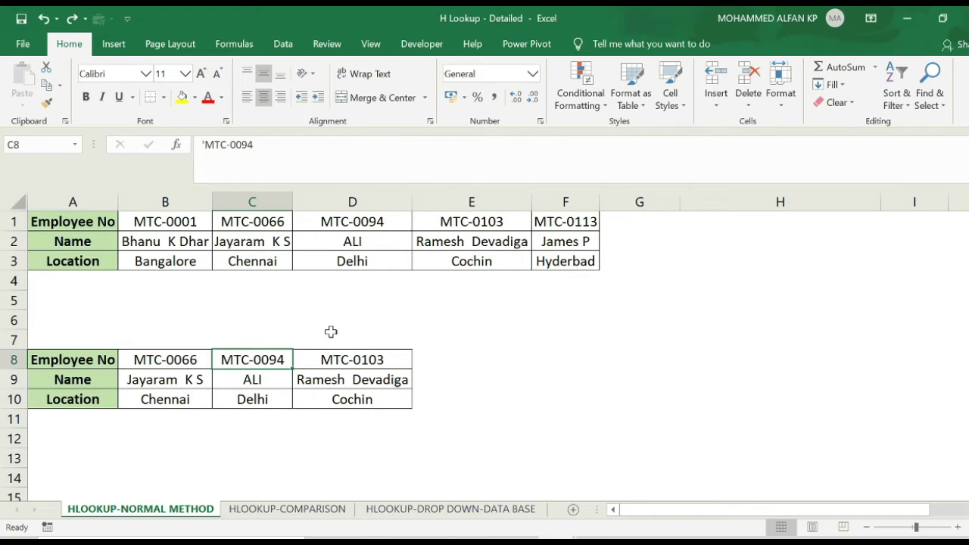
left_click(545, 342)
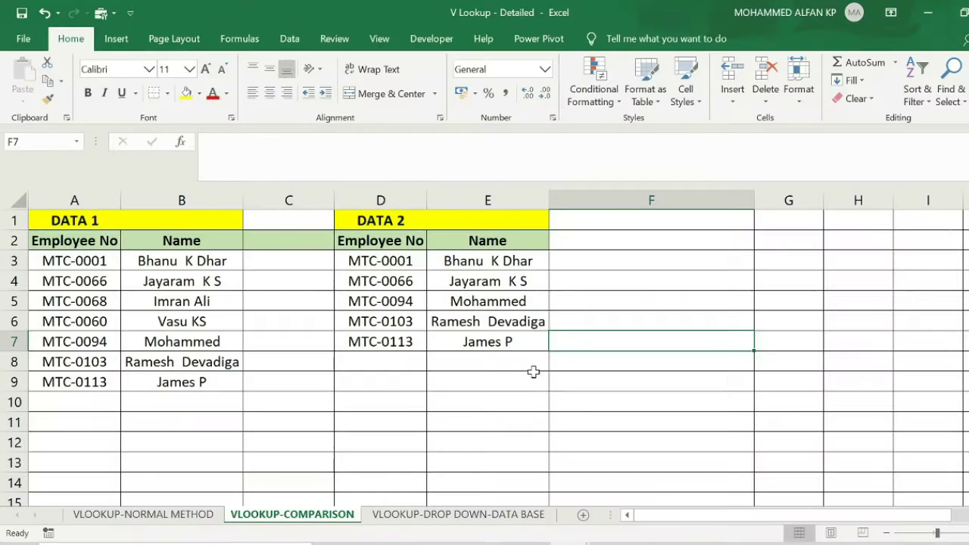
Step: Examine the employee numbers and names in DATA 1 and DATA 2 on the VLOOKUP-COMPARISON sheet of the V Lookup workbook
left_click(533, 401)
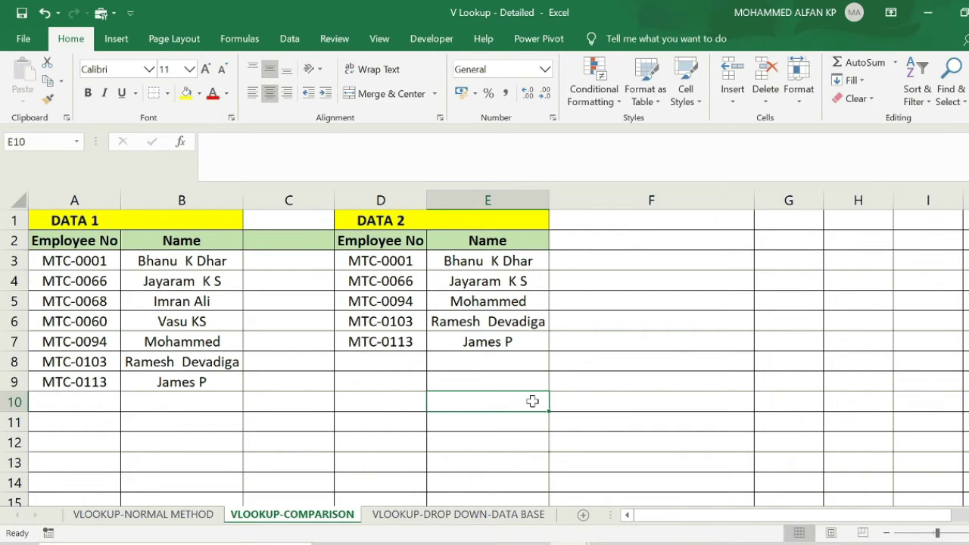
left_click(292, 387)
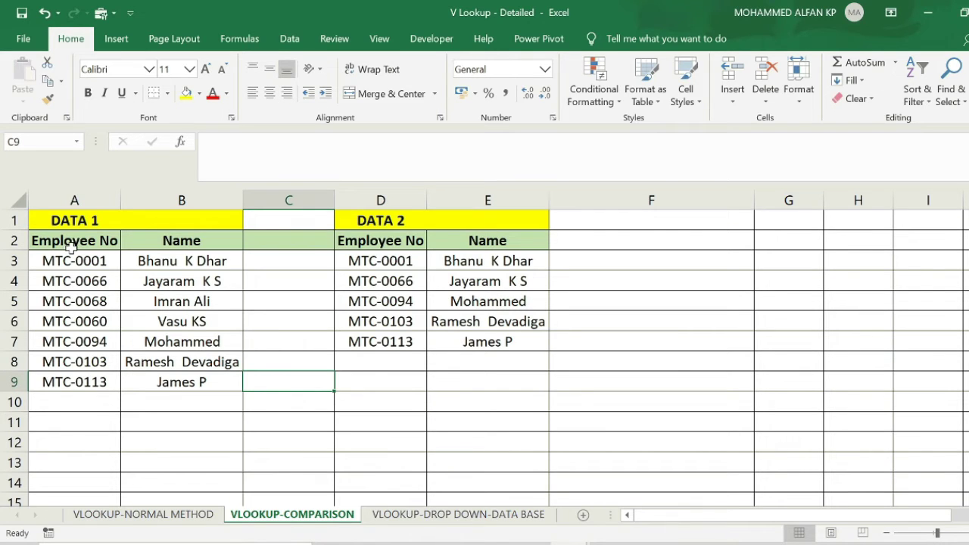
left_click(75, 222)
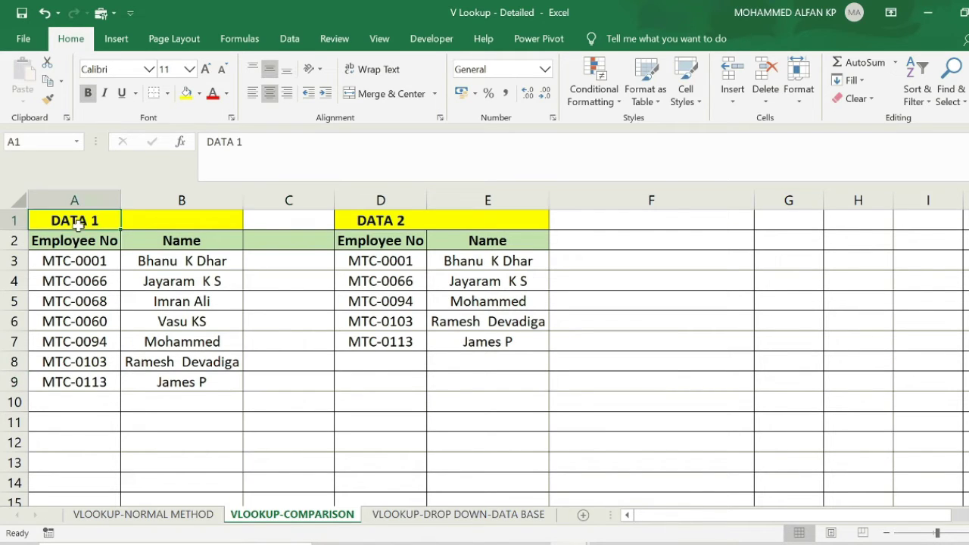
left_click(369, 222)
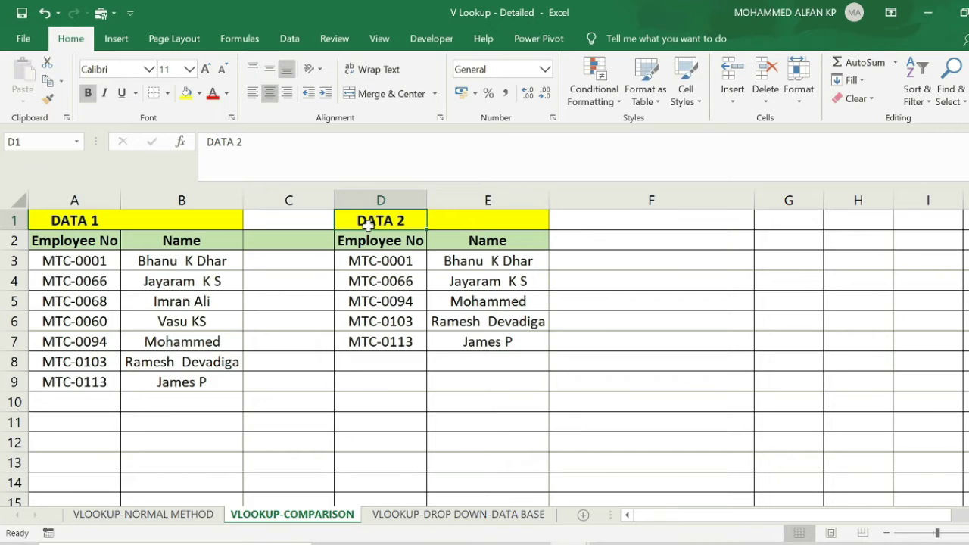
left_click(84, 260)
left_click_drag(84, 261, 74, 381)
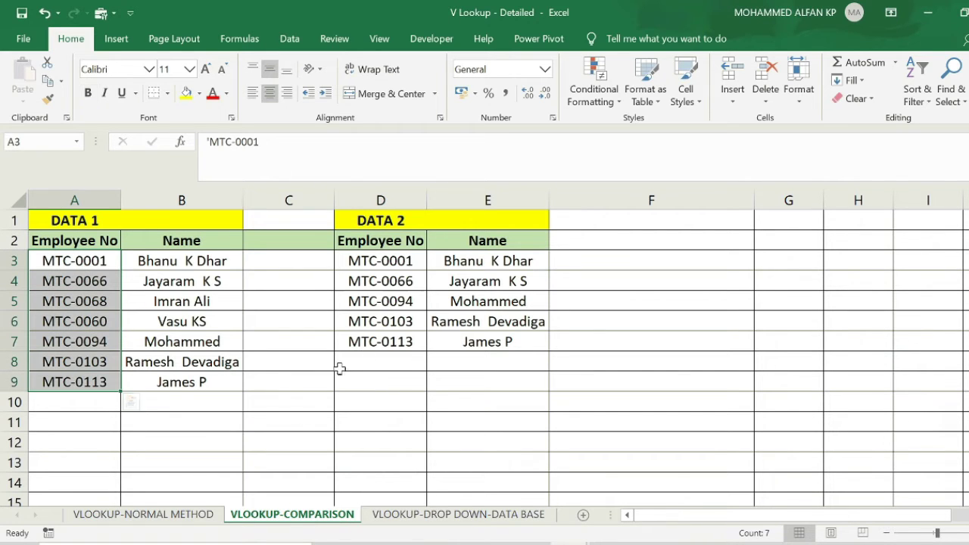
left_click_drag(384, 265, 376, 342)
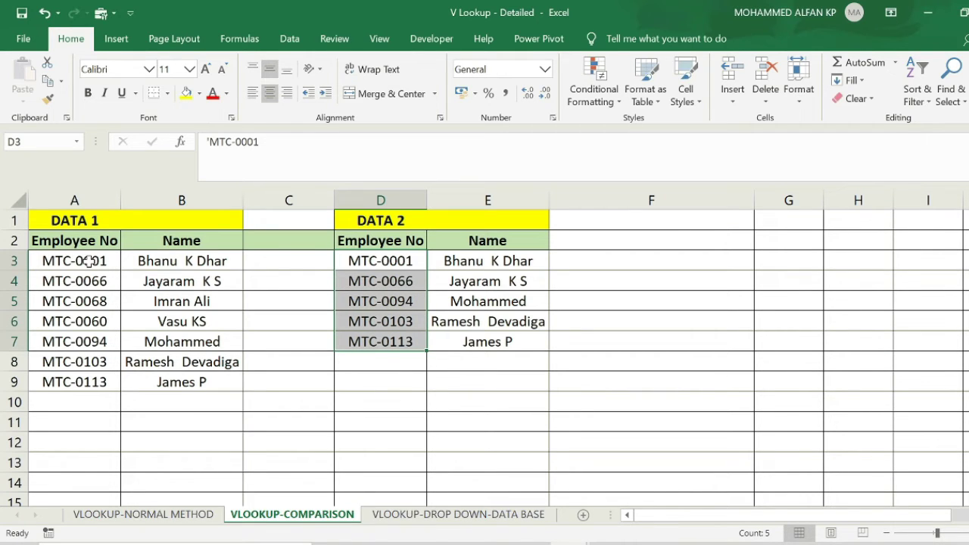
left_click(329, 422)
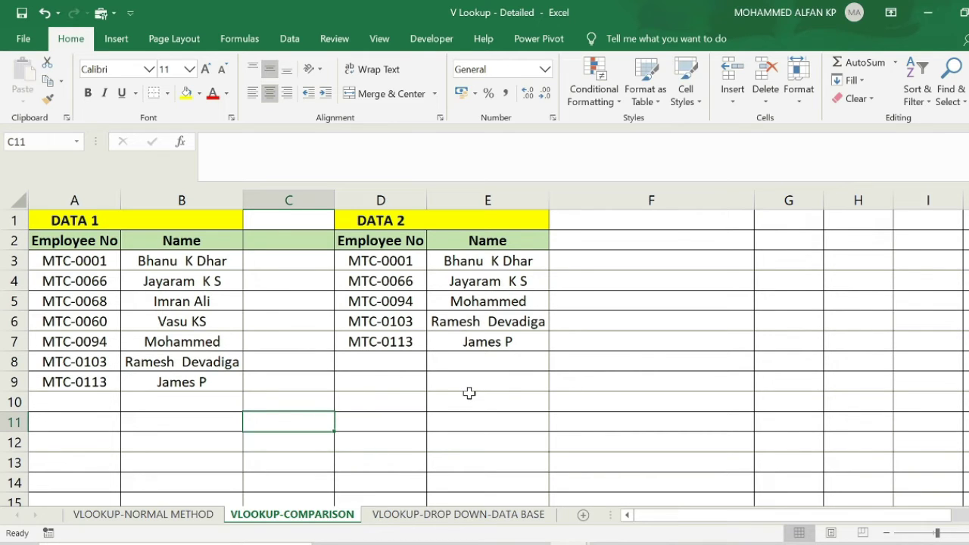
left_click_drag(173, 200, 57, 191)
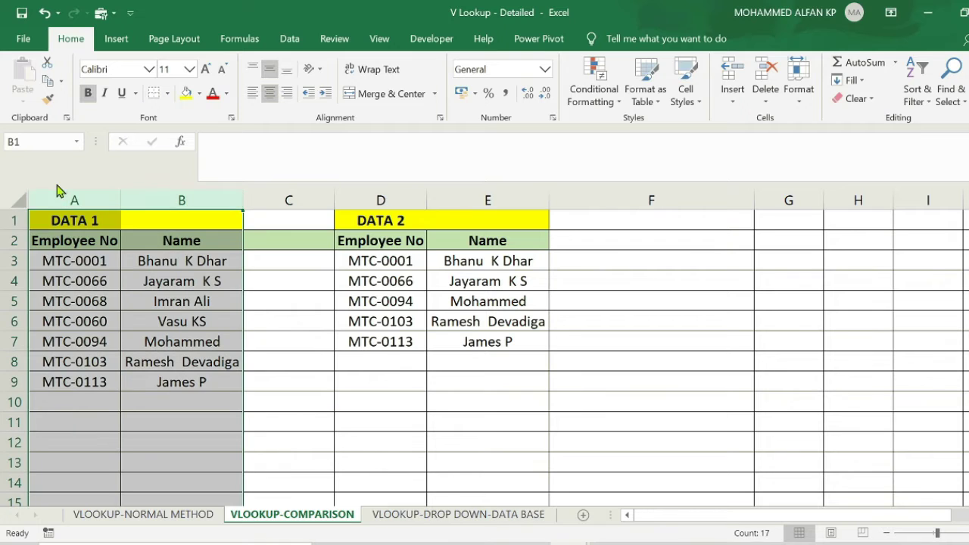
left_click(181, 321)
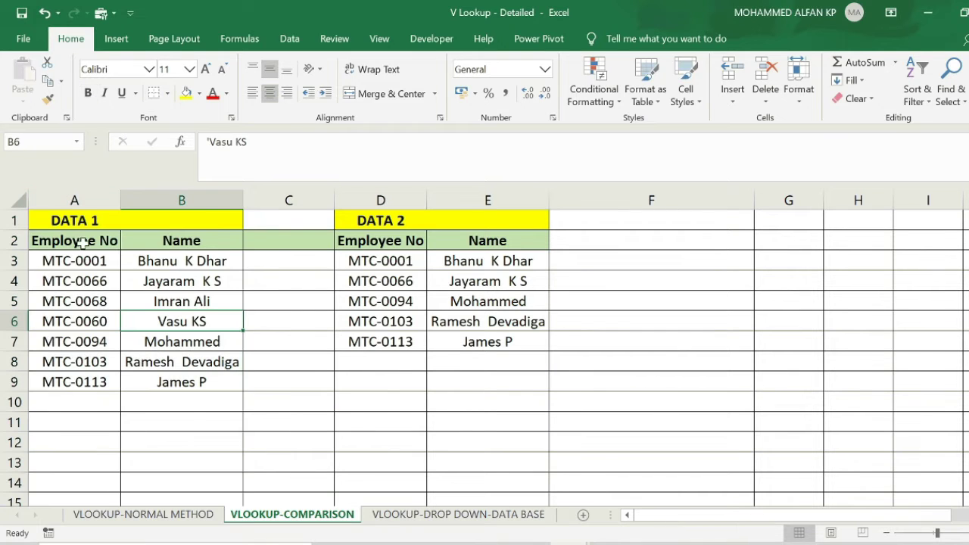
Step: Enter the column header "Result" in C2 between the two data lists
left_click(276, 240)
type("Reuslt")
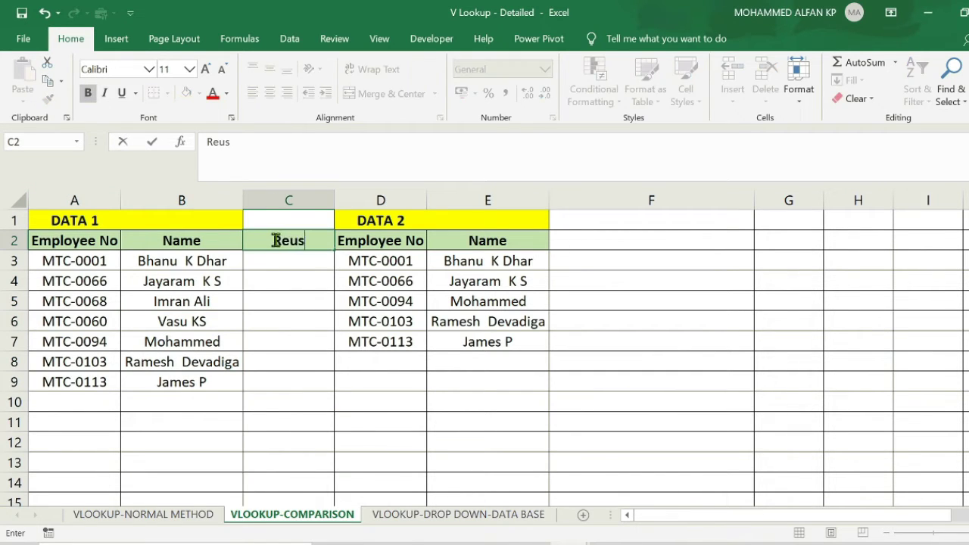
key("Return")
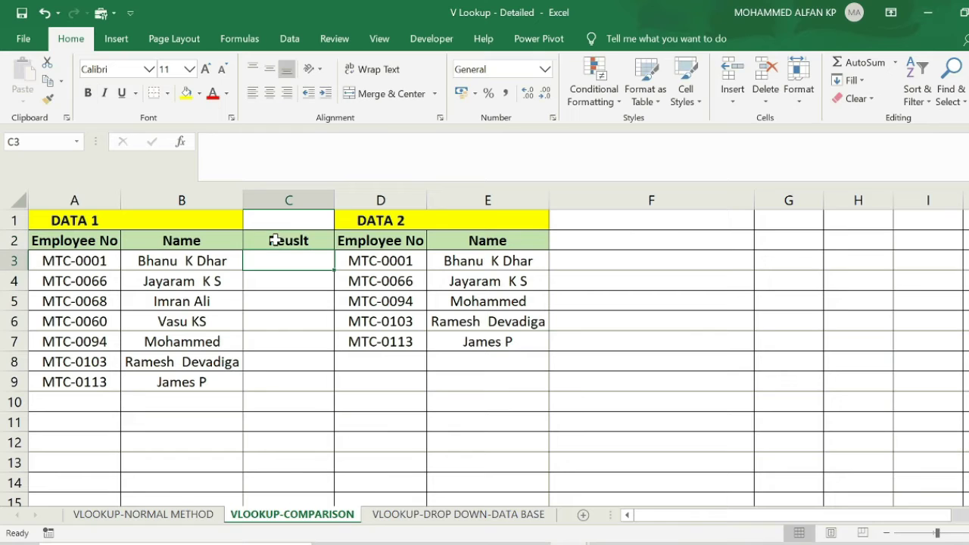
left_click(318, 239)
type("Result")
key("Return")
left_click(275, 375)
Step: Enter =VLOOKUP(A3,D:D,1,FALSE) in C3 to find the first DATA 1 employee number in the DATA 2 list
left_click(281, 266)
type("=")
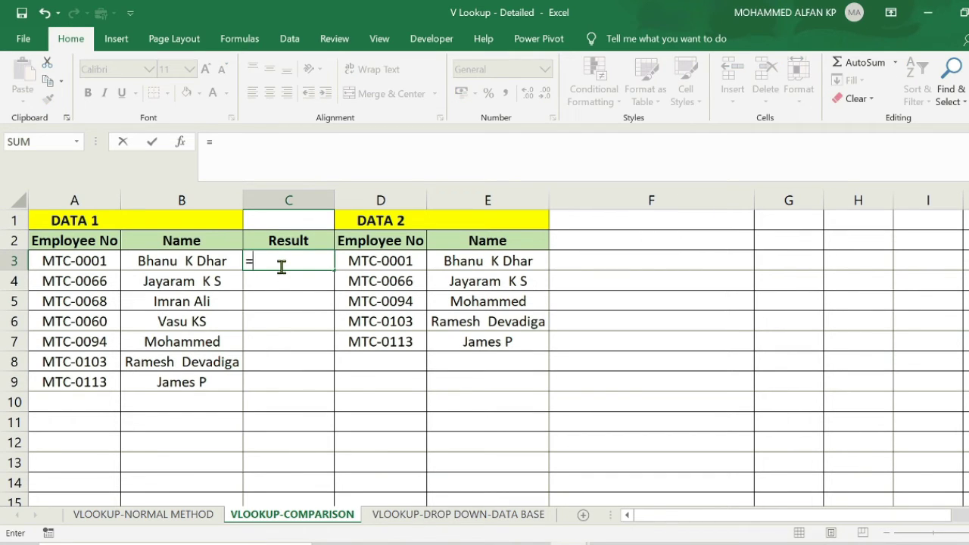
type("vloo")
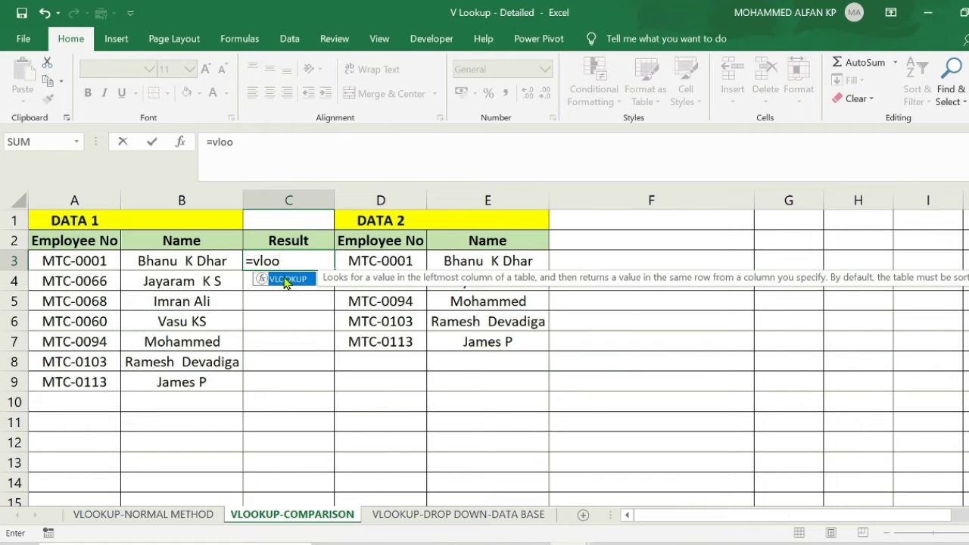
double_click(288, 280)
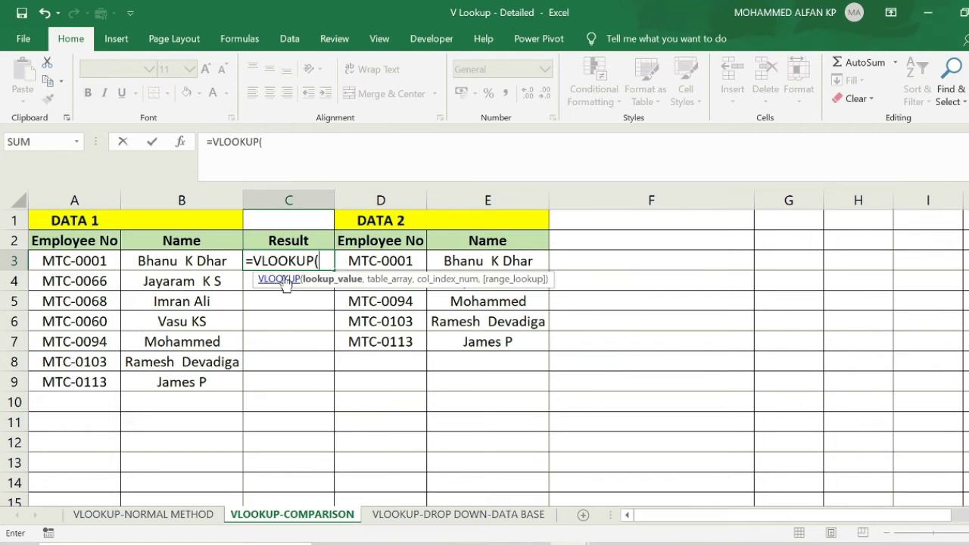
left_click(82, 261)
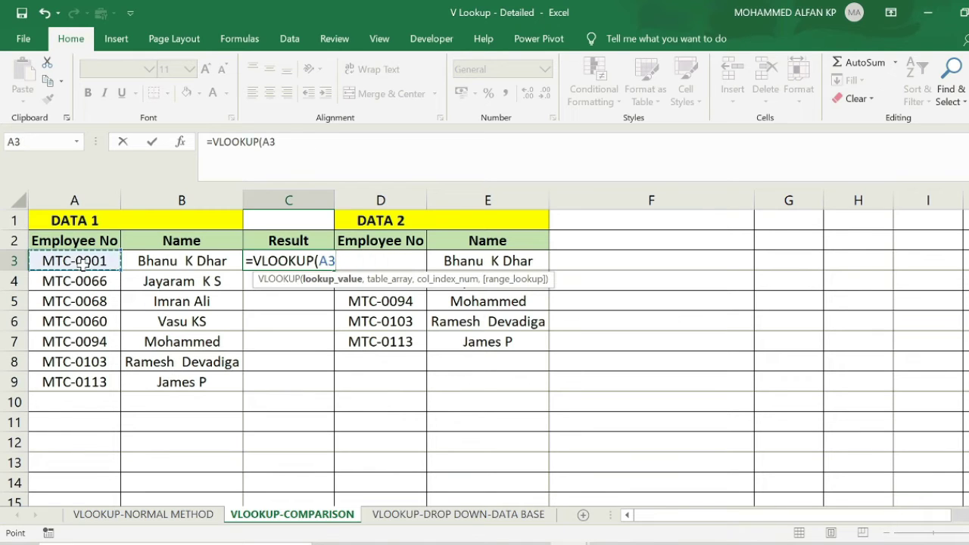
type(",")
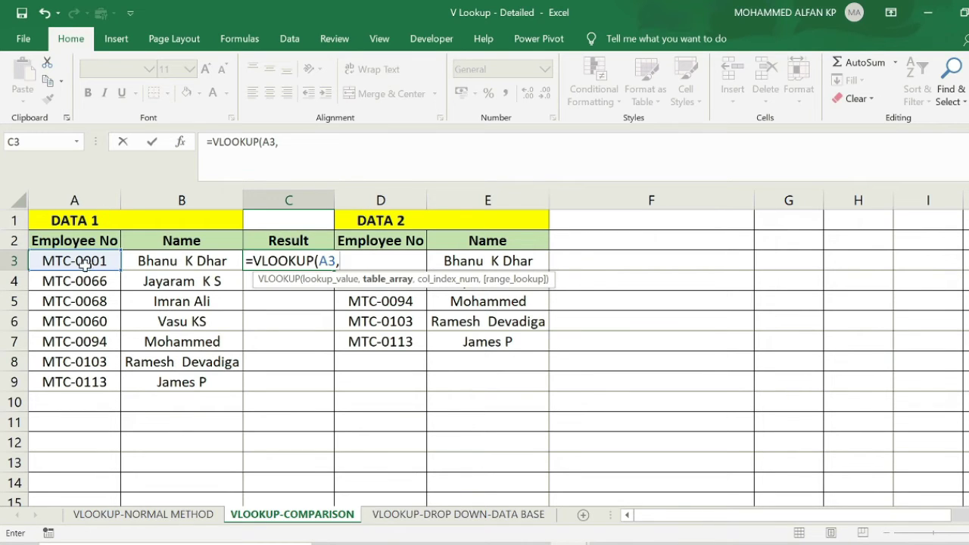
left_click(363, 194)
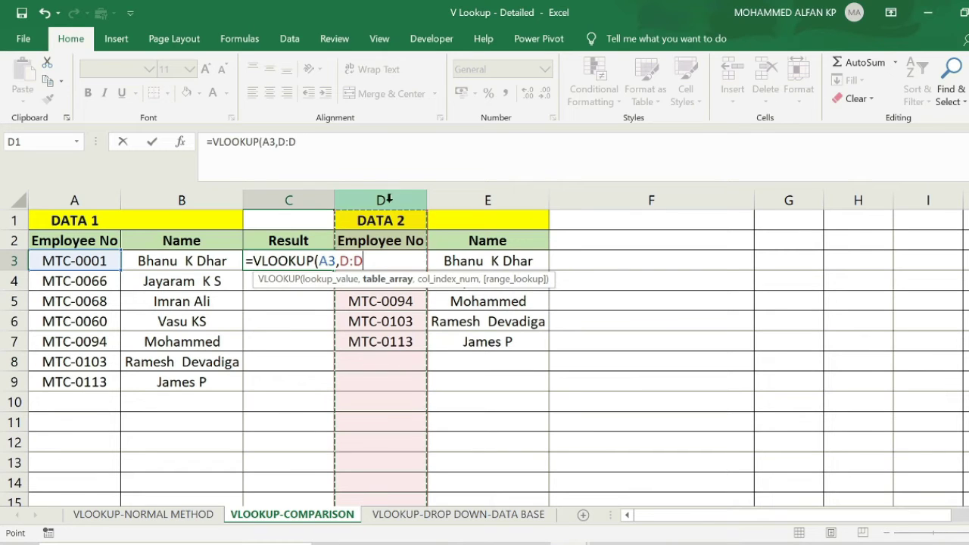
type(",")
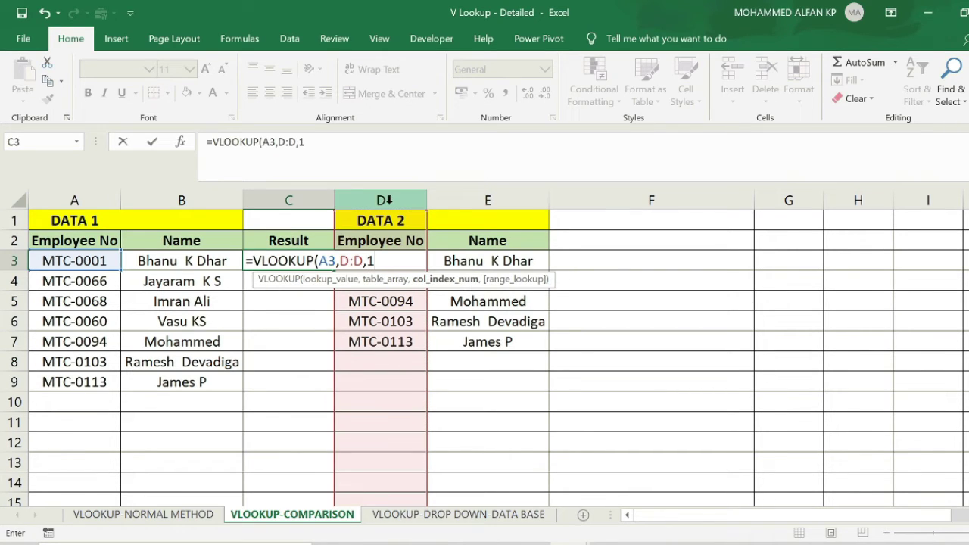
type("1,")
double_click(421, 297)
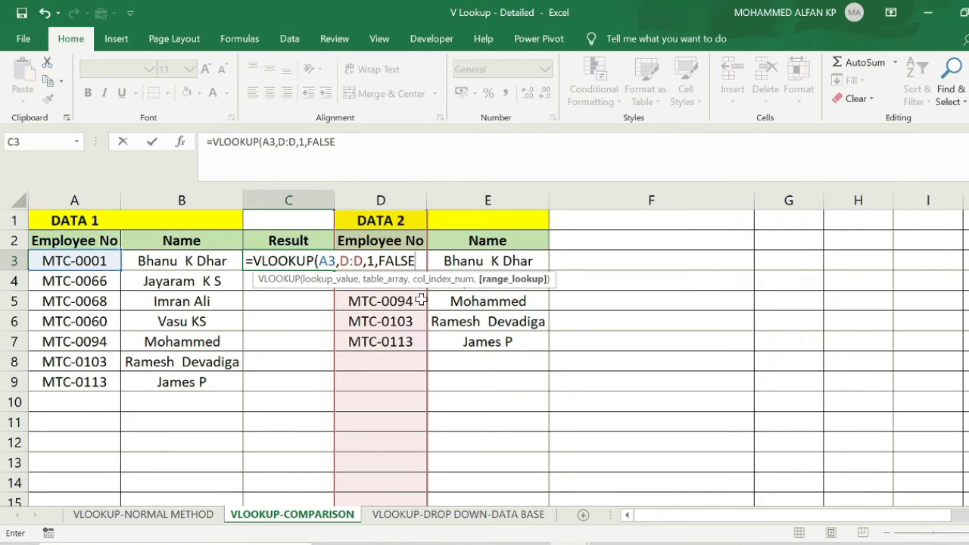
key("Return")
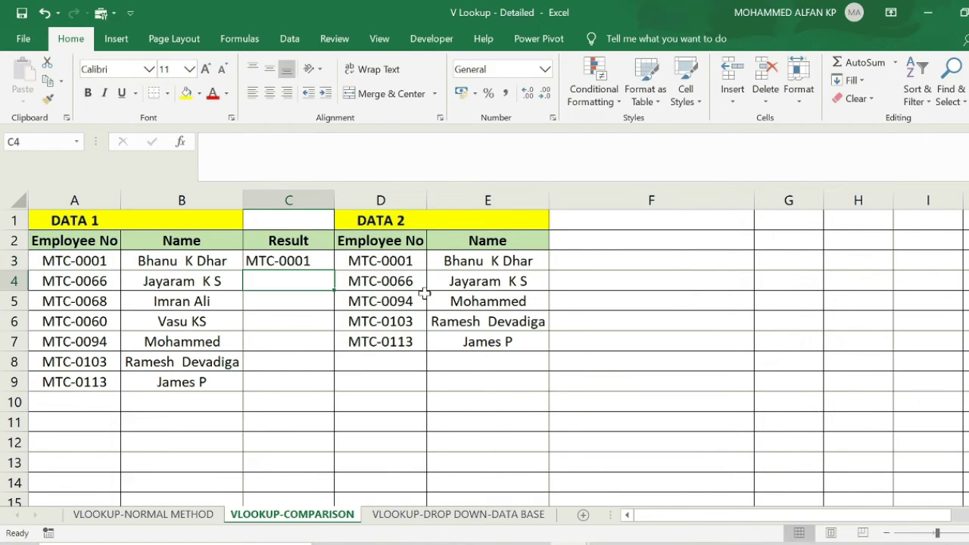
Step: Copy the VLOOKUP formula from C3 down through C9 for the remaining DATA 1 employees
left_click(89, 274)
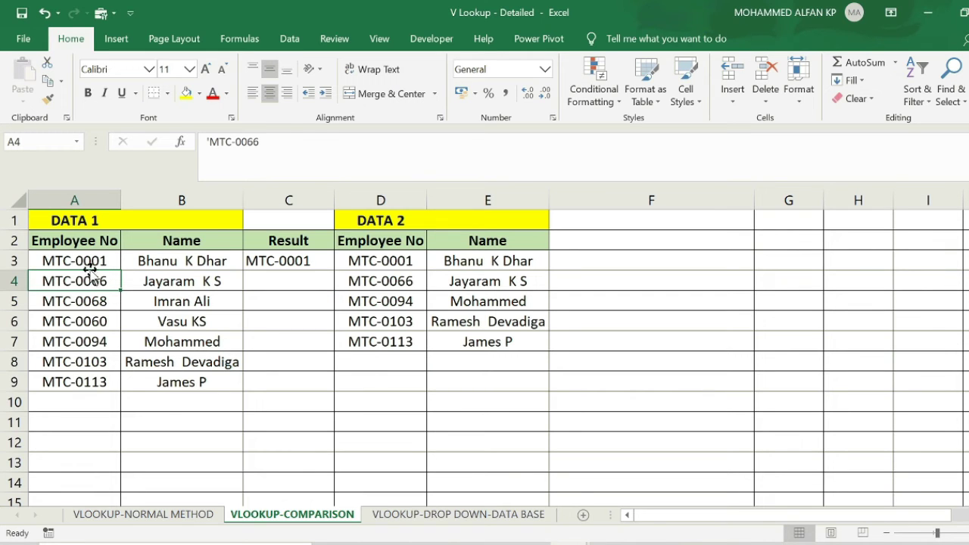
left_click(86, 262)
left_click(289, 263)
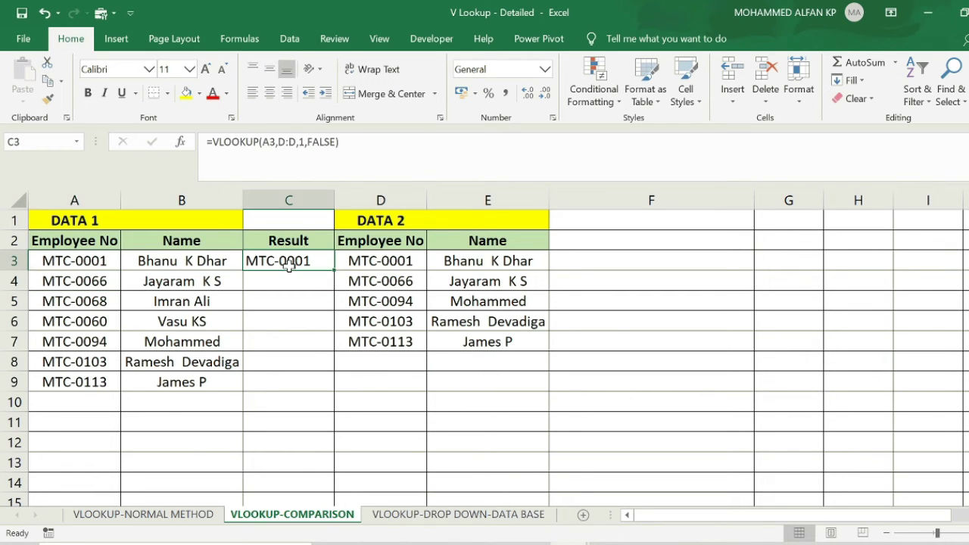
left_click_drag(334, 269, 325, 401)
left_click(366, 437)
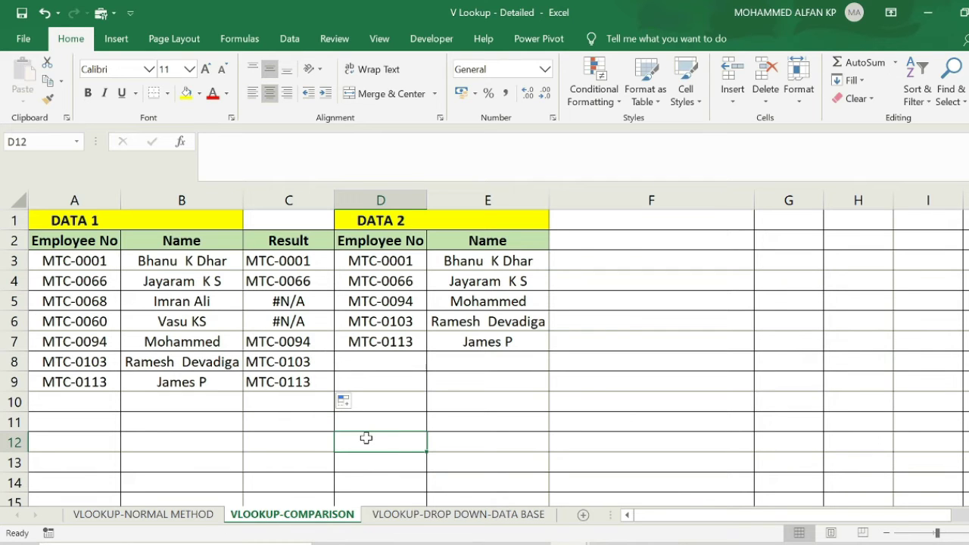
Step: Copy the unmatched employee numbers from A5 and A6 into D8 and D9, extending the DATA 2 list
left_click(302, 303)
left_click(297, 318)
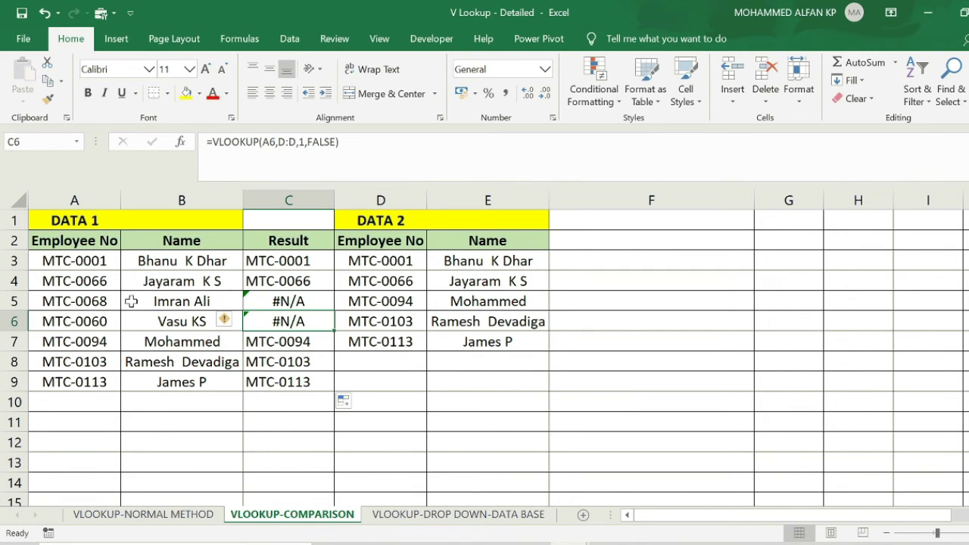
left_click(295, 299)
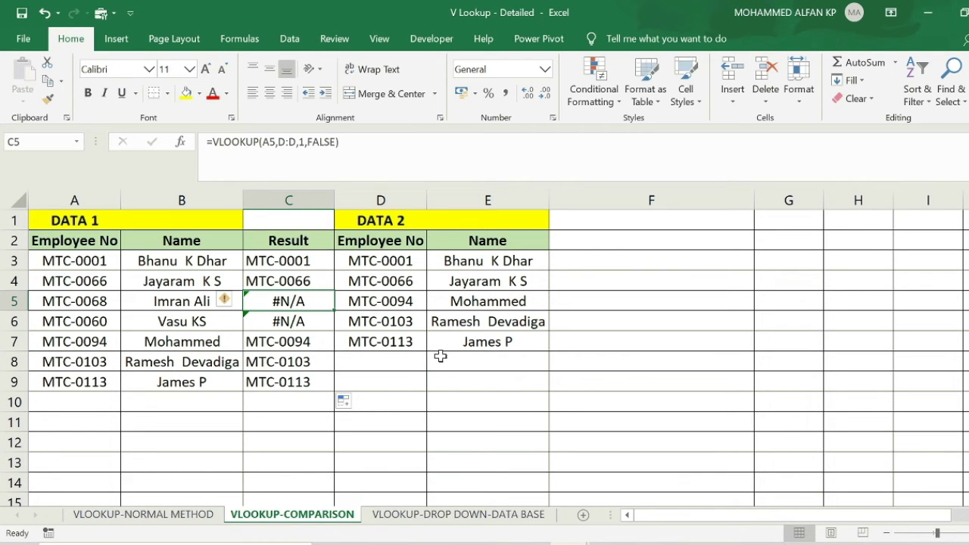
left_click(87, 300)
key("ctrl+c")
left_click(400, 370)
key("ctrl+v")
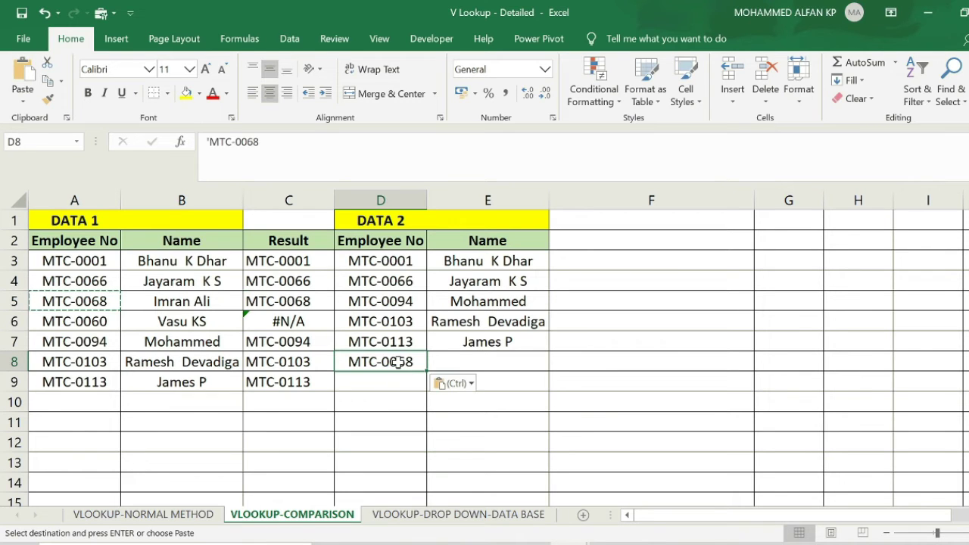
key("Escape")
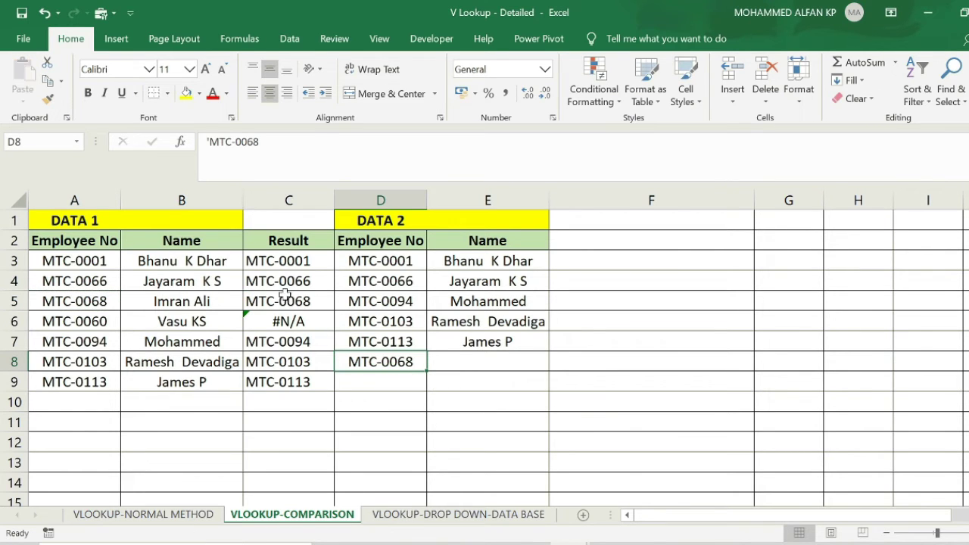
left_click(87, 321)
key("ctrl+c")
left_click(409, 383)
key("ctrl+v")
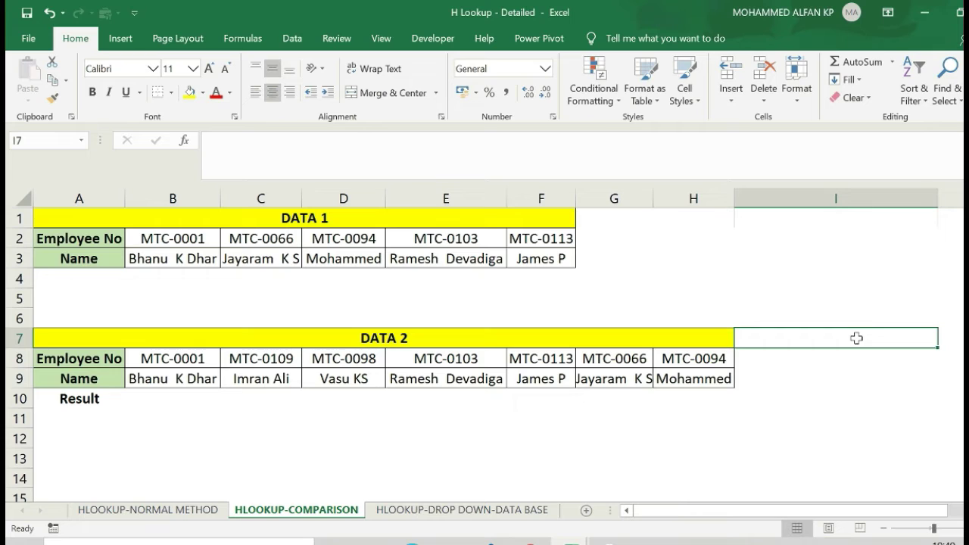
Step: In the H Lookup workbook's HLOOKUP-COMPARISON sheet, enter =HLOOKUP(B8,2:2,1,0) in B10 to compare DATA 2 with DATA 1
left_click(320, 318)
left_click(252, 305)
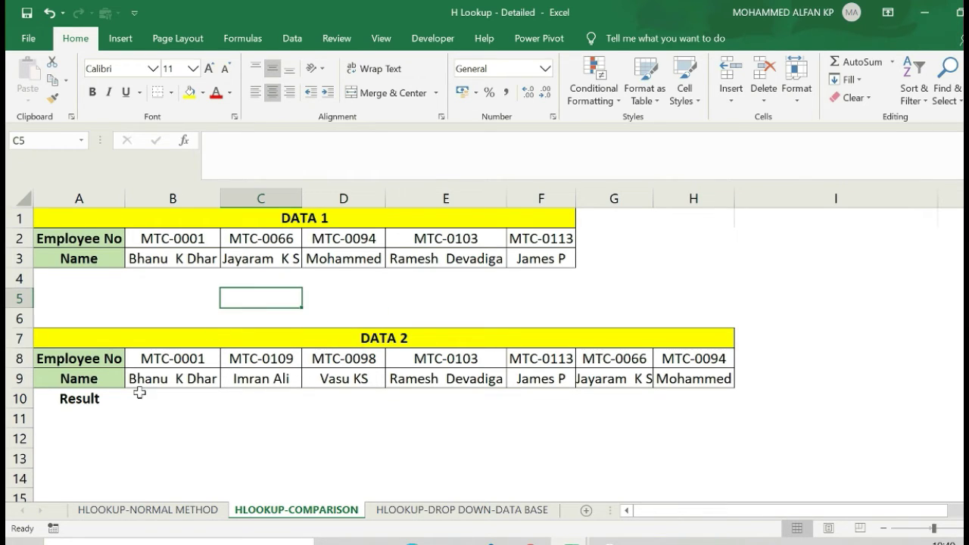
left_click(91, 399)
left_click(148, 398)
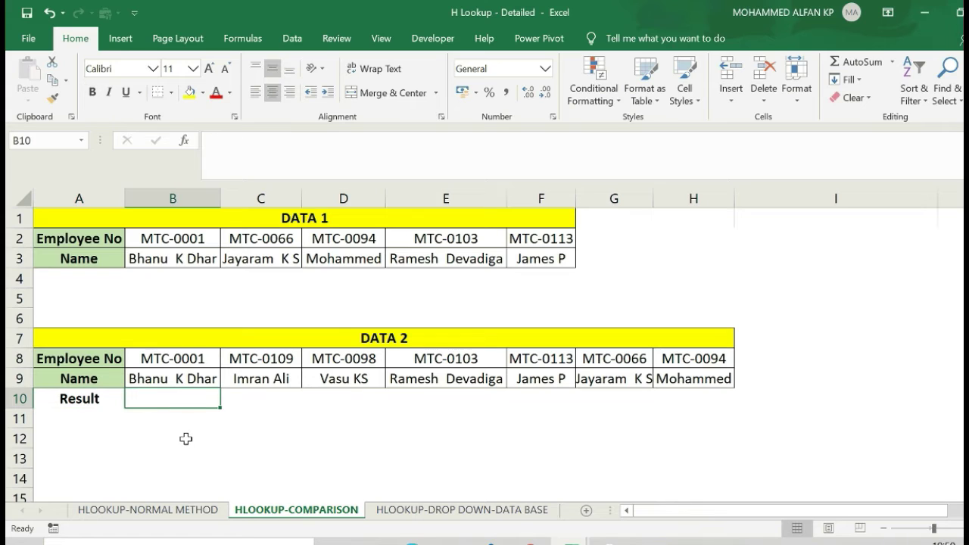
type("=hlo")
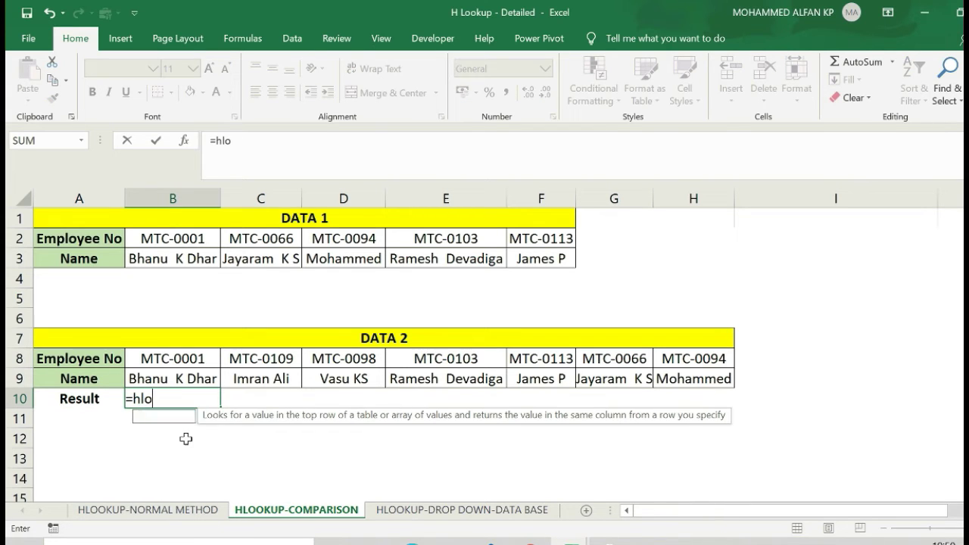
type("o")
double_click(174, 416)
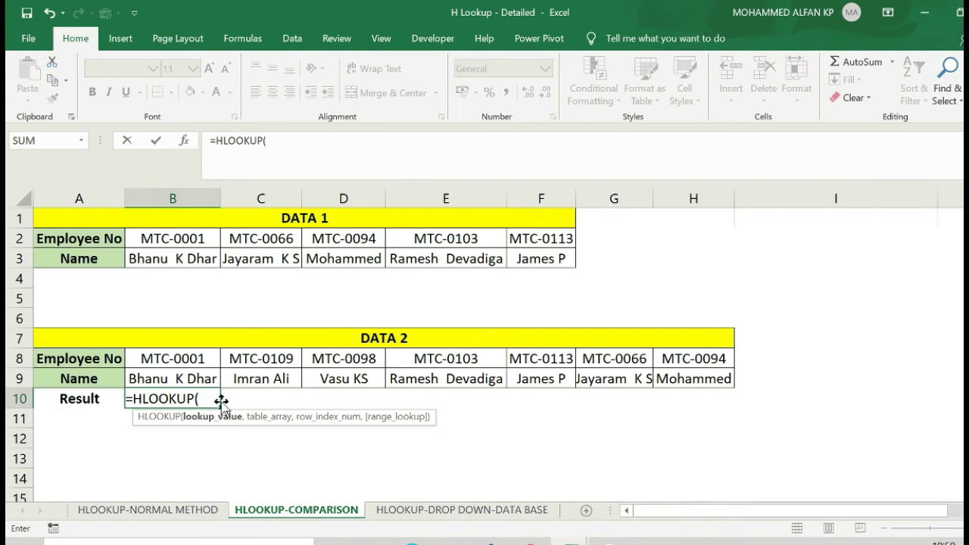
left_click(186, 358)
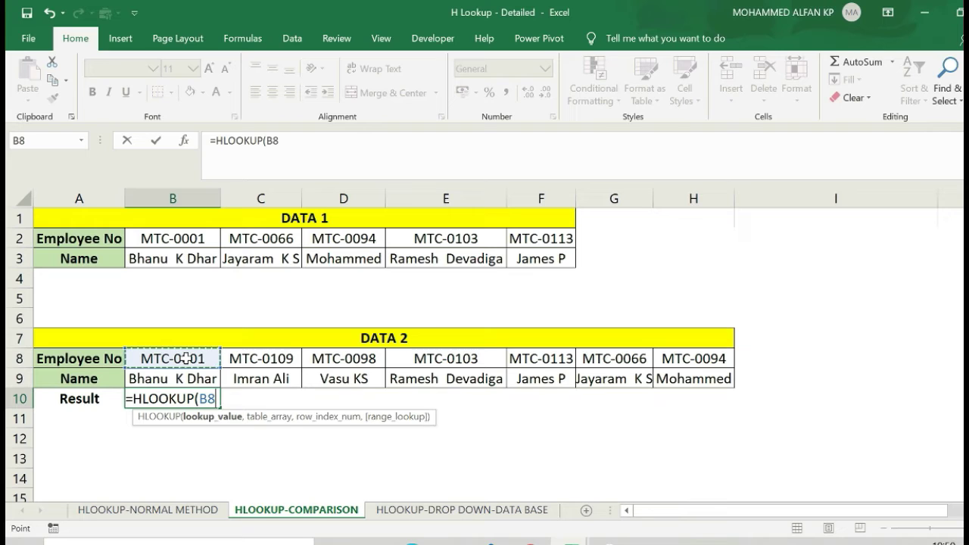
type(",")
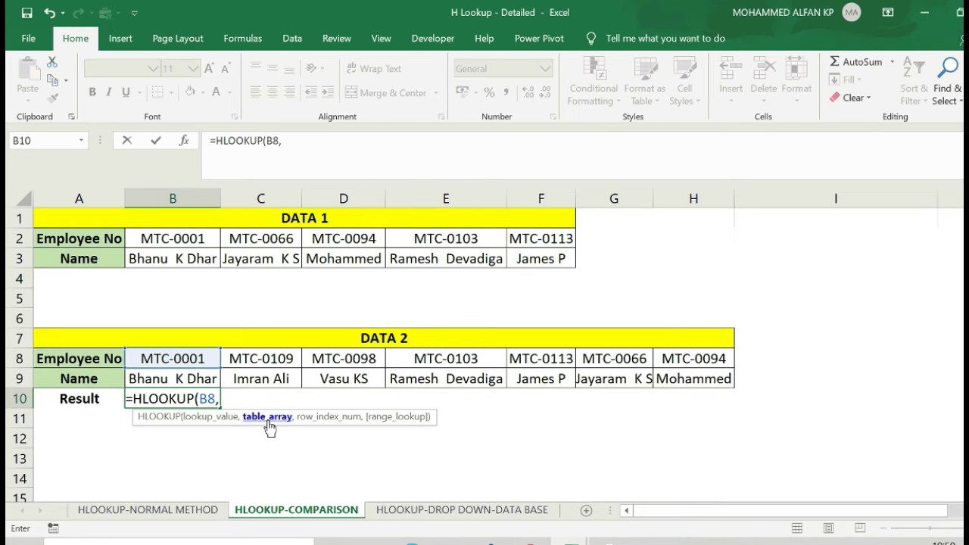
left_click(18, 237)
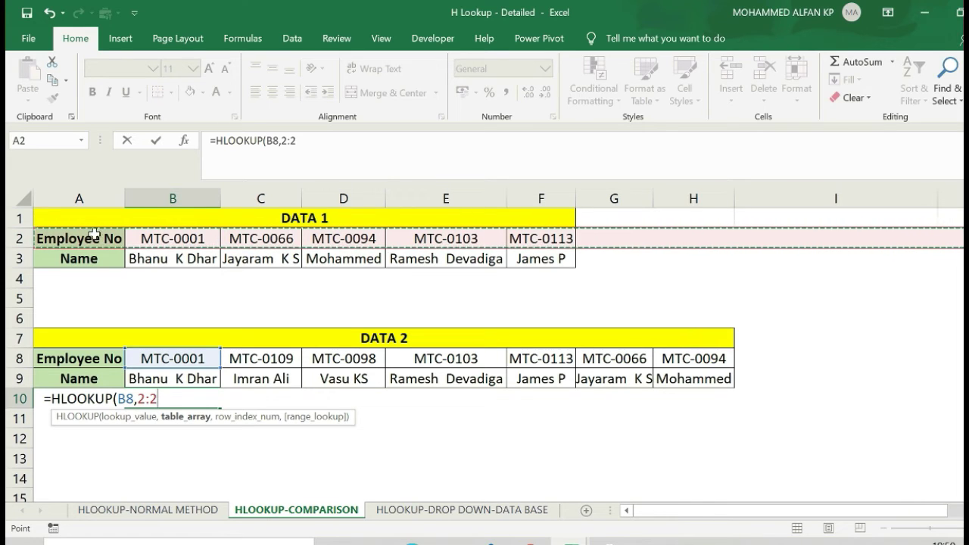
type(",")
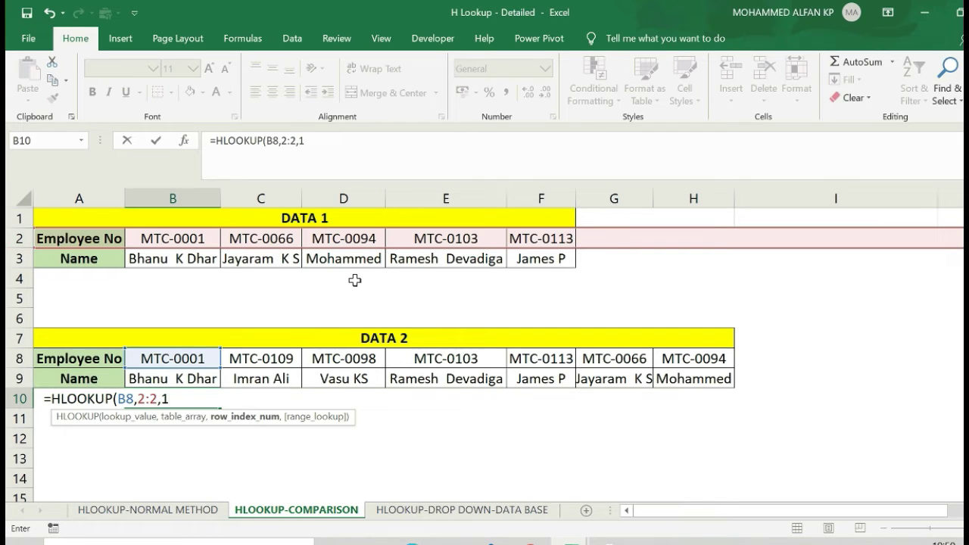
type("1,")
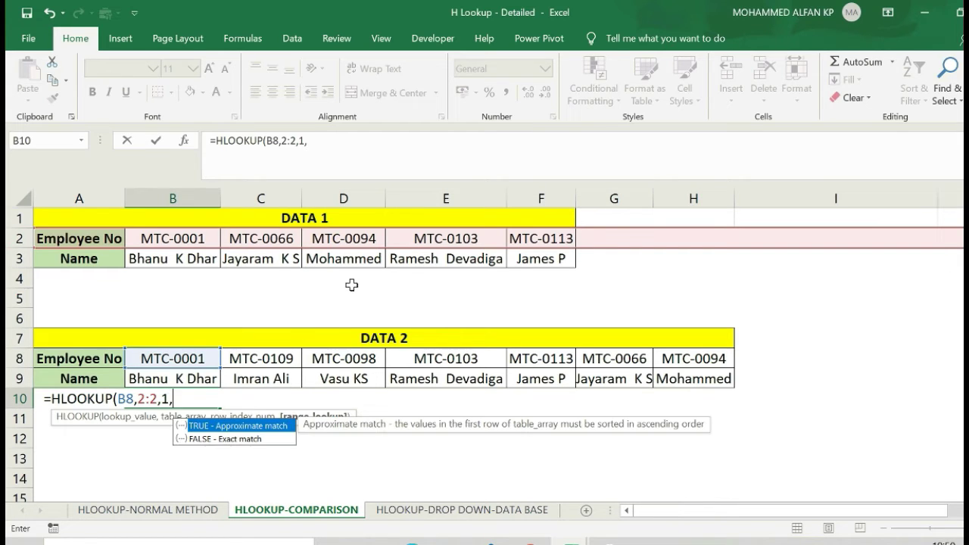
type("0)")
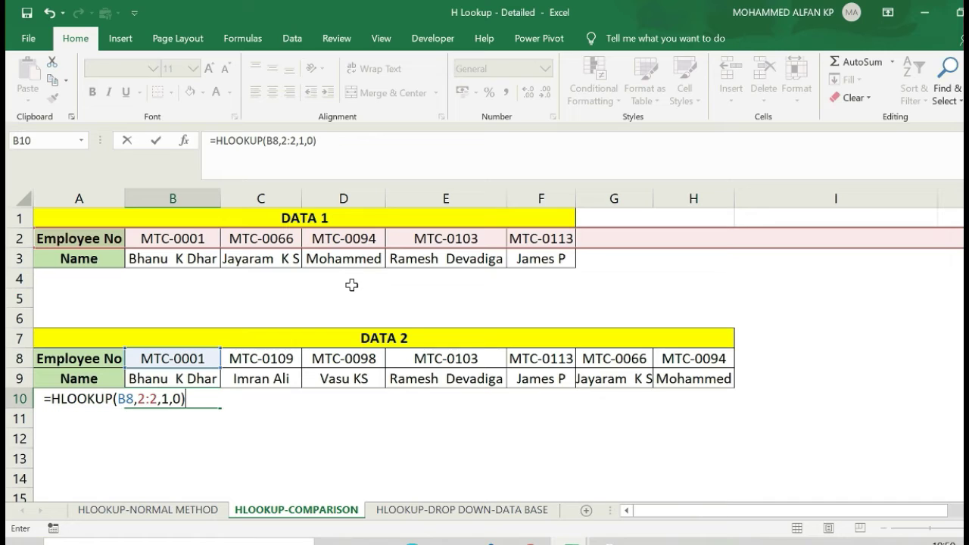
key("Return")
Step: Copy the HLOOKUP formula from B10 across to H10 and check the unmatched employees in C10 and D10
left_click(209, 398)
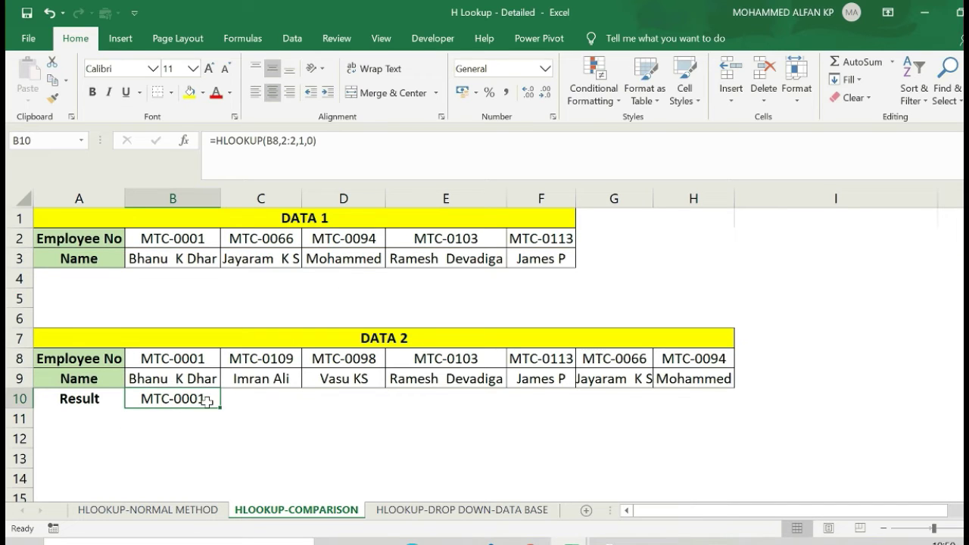
left_click_drag(221, 409, 718, 393)
left_click(831, 372)
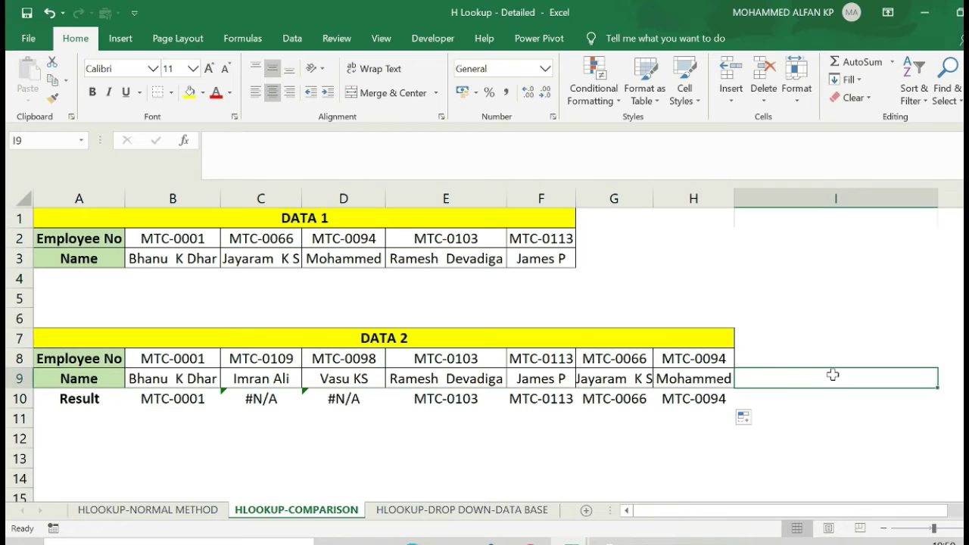
left_click(342, 396)
left_click(265, 400)
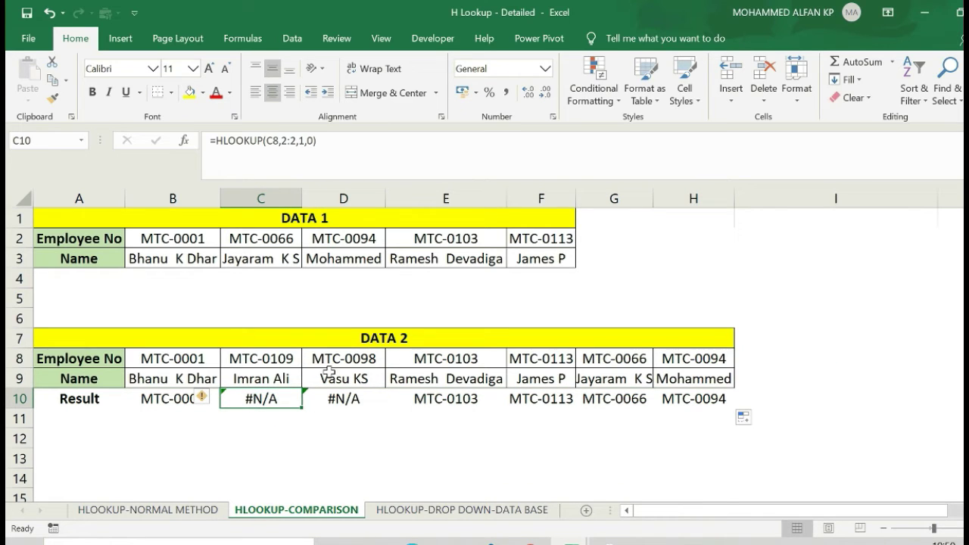
left_click(661, 279)
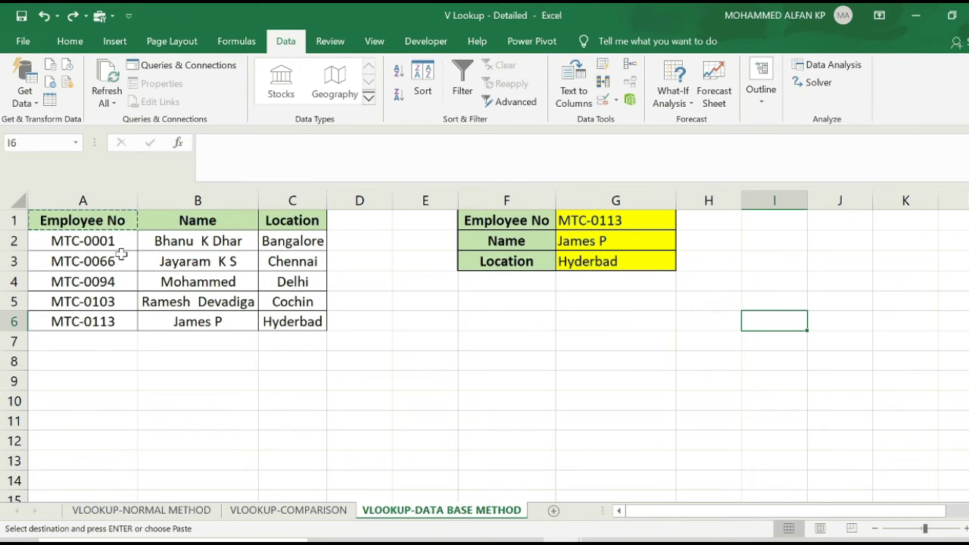
Step: On the V Lookup workbook's VLOOKUP-DATA BASE METHOD sheet, try several employee numbers from the drop-down list in G1
key("Escape")
left_click_drag(99, 214, 277, 321)
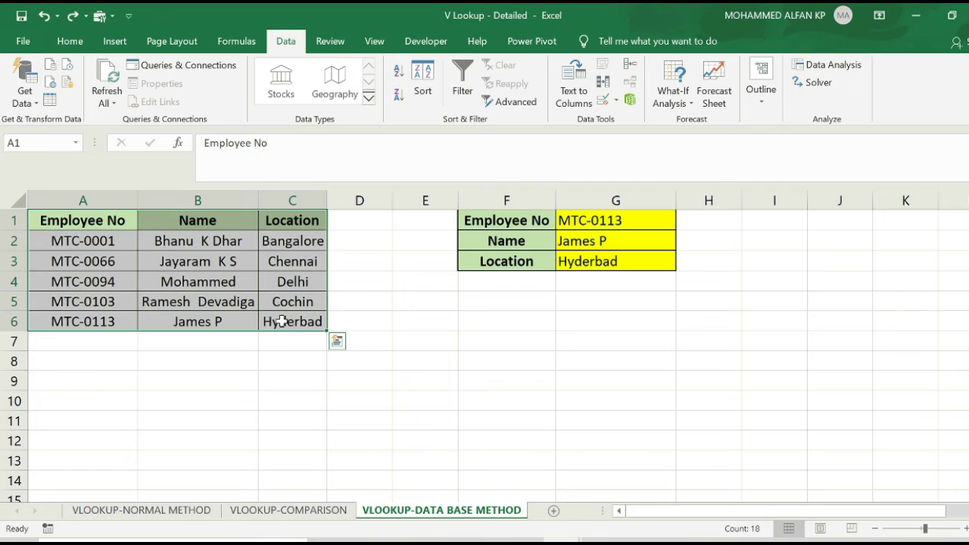
left_click(523, 361)
left_click(653, 222)
left_click(683, 224)
left_click(646, 241)
left_click(683, 224)
left_click(647, 266)
left_click(684, 224)
left_click(636, 280)
left_click(658, 306)
left_click(627, 220)
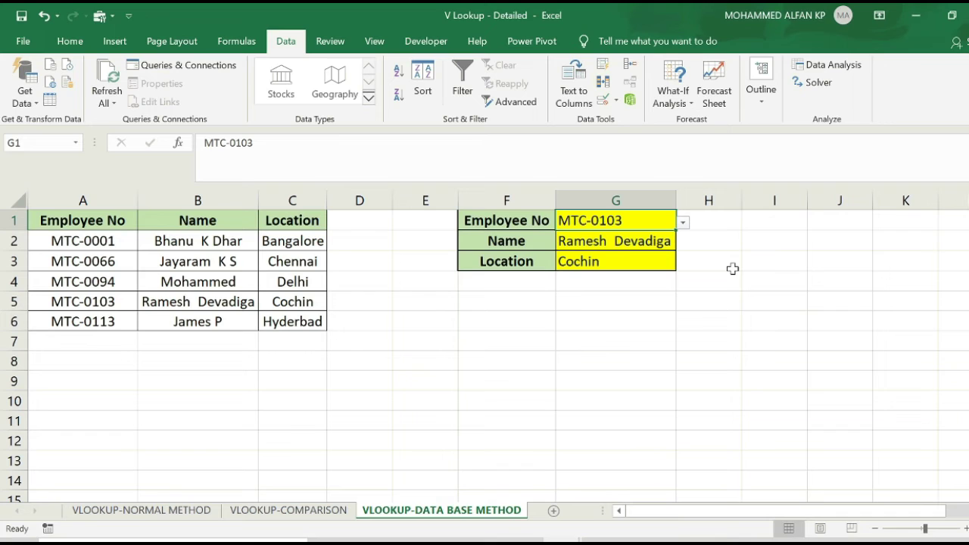
Step: Delete columns F and G, which hold the finished employee lookup form
left_click(648, 326)
left_click_drag(631, 200, 508, 190)
key("ctrl+minus")
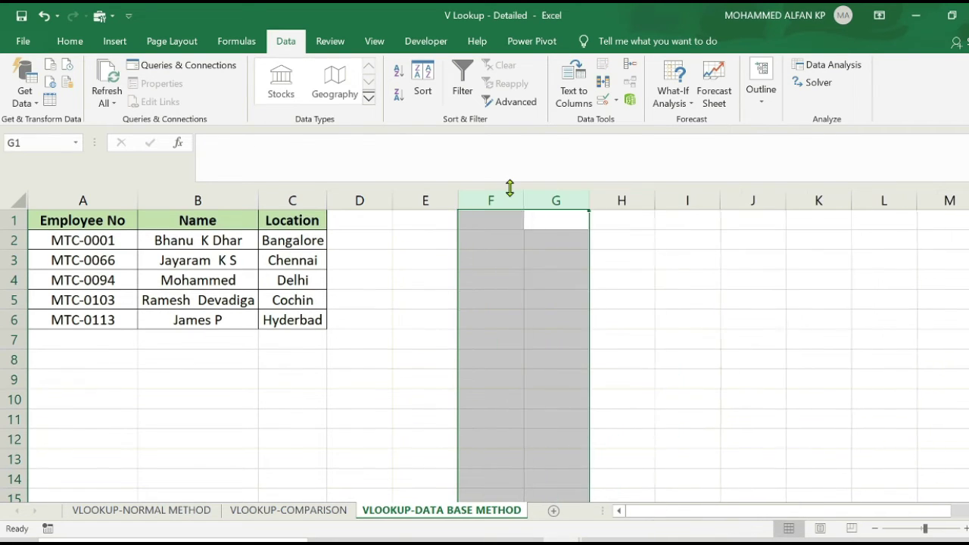
left_click(747, 331)
left_click(121, 221)
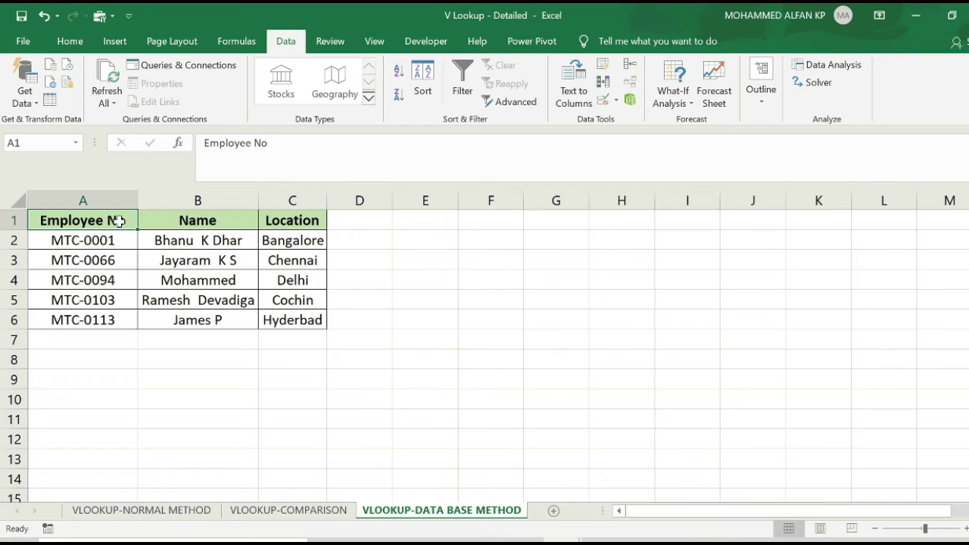
Step: Copy the Employee No heading from A1 to G1, widen column G to fit it, and restore row 1 to single-line height
key("ctrl+c")
left_click(544, 218)
key("ctrl+v")
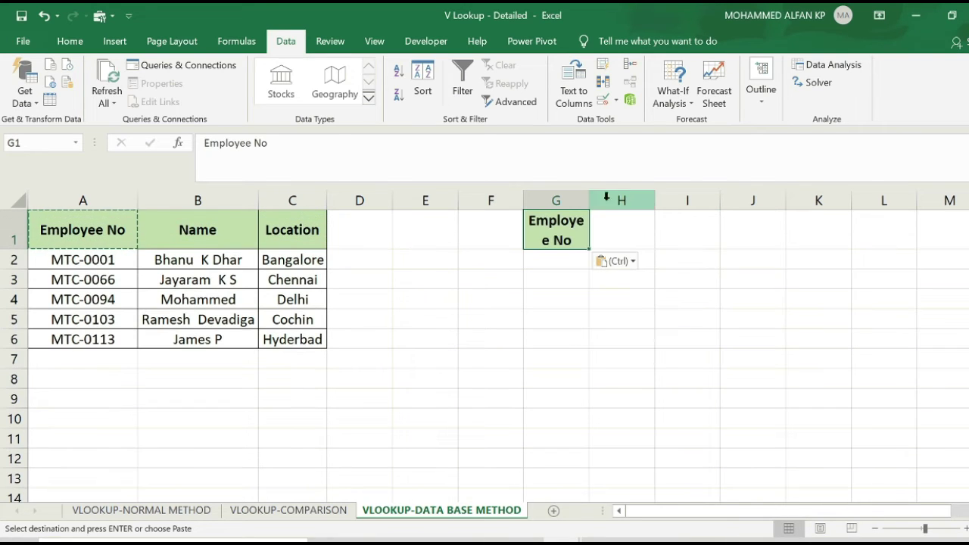
left_click_drag(588, 199, 626, 196)
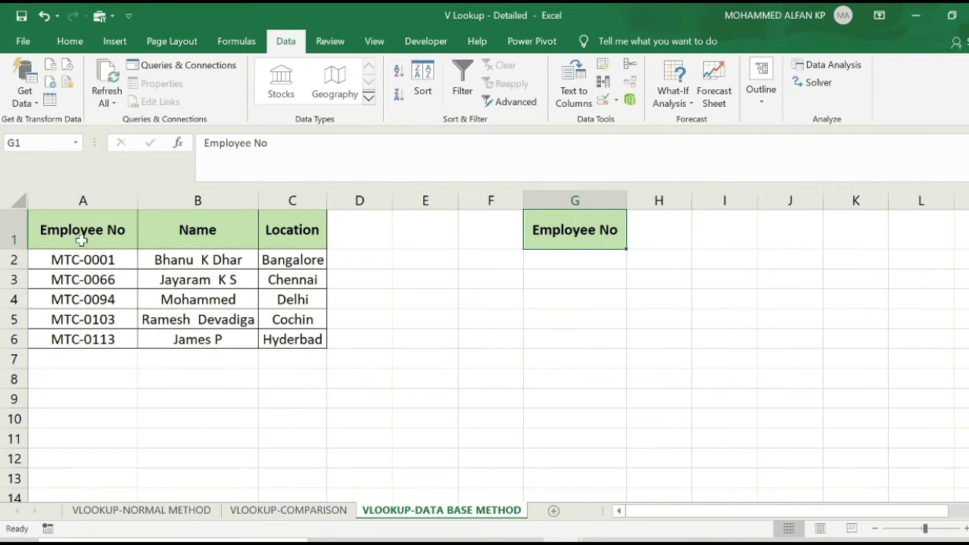
left_click_drag(18, 249, 18, 230)
Step: Copy the Name heading from B1 to G2 and the Location heading from C1 to G3
left_click(198, 220)
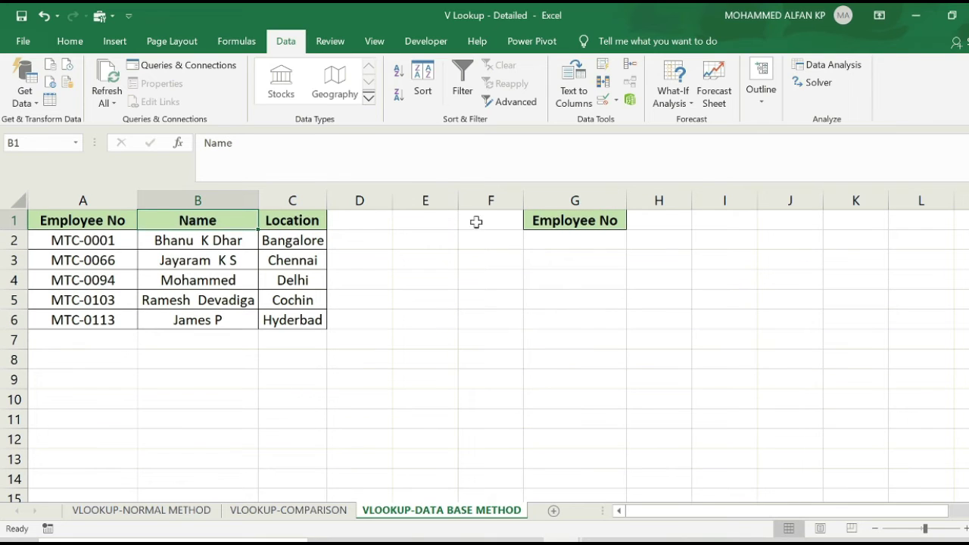
key("ctrl+c")
left_click(552, 240)
key("ctrl+v")
key("Escape")
left_click(276, 220)
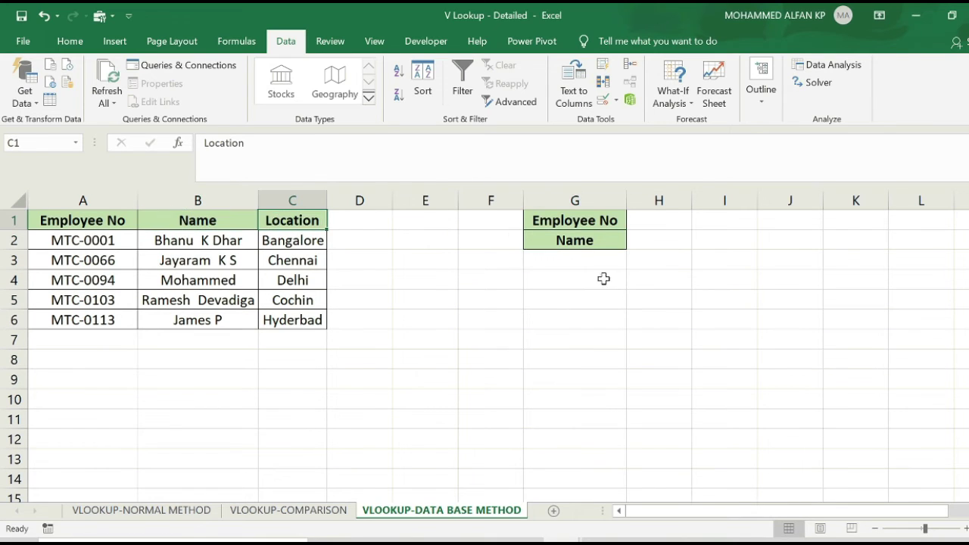
key("ctrl+c")
left_click(592, 261)
key("Return")
Step: Fill cells H1:H3 with yellow and give them borders
left_click_drag(656, 218, 647, 266)
left_click(70, 40)
left_click(182, 97)
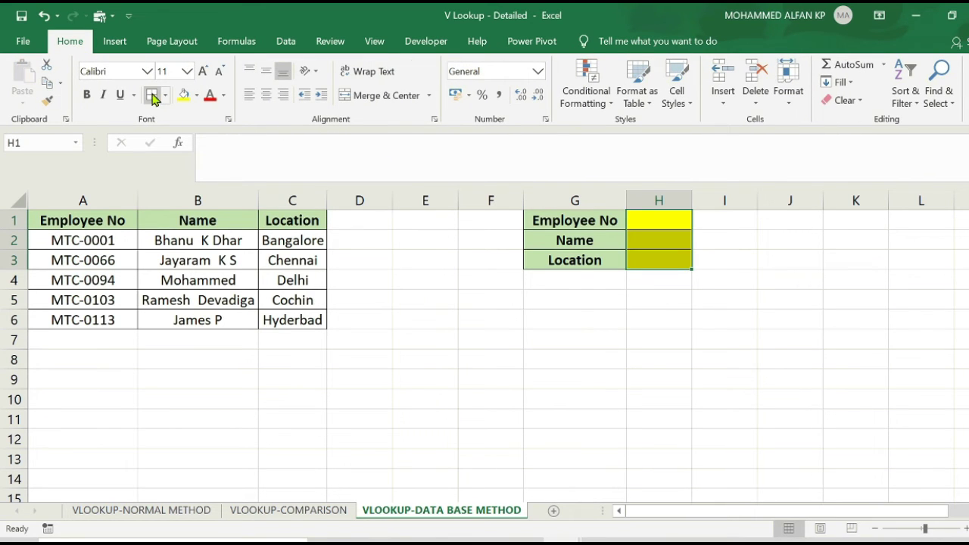
left_click(665, 355)
Step: Add List data validation to H1 using the employee numbers from column A, with the Stop error message "Sorry Wrong Entry!"
left_click(662, 223)
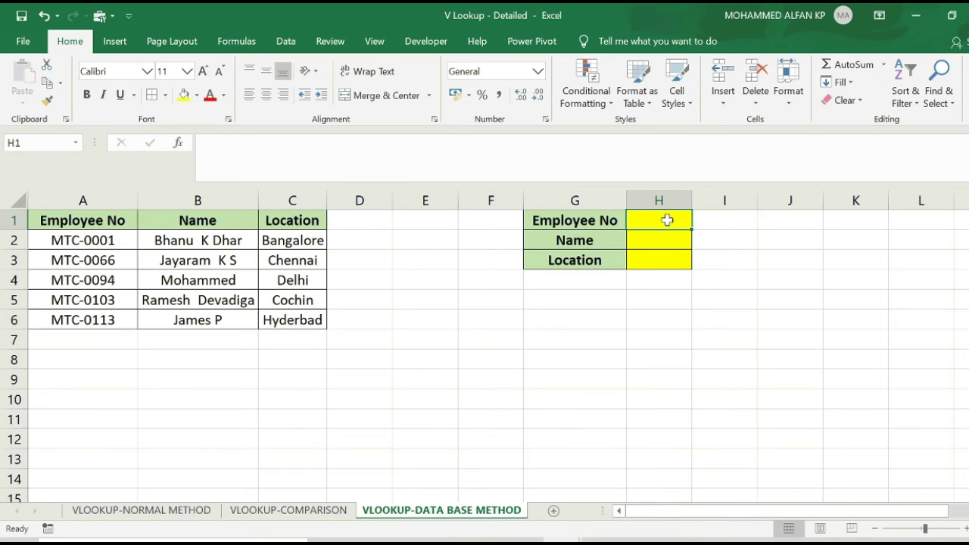
left_click(289, 45)
left_click(616, 100)
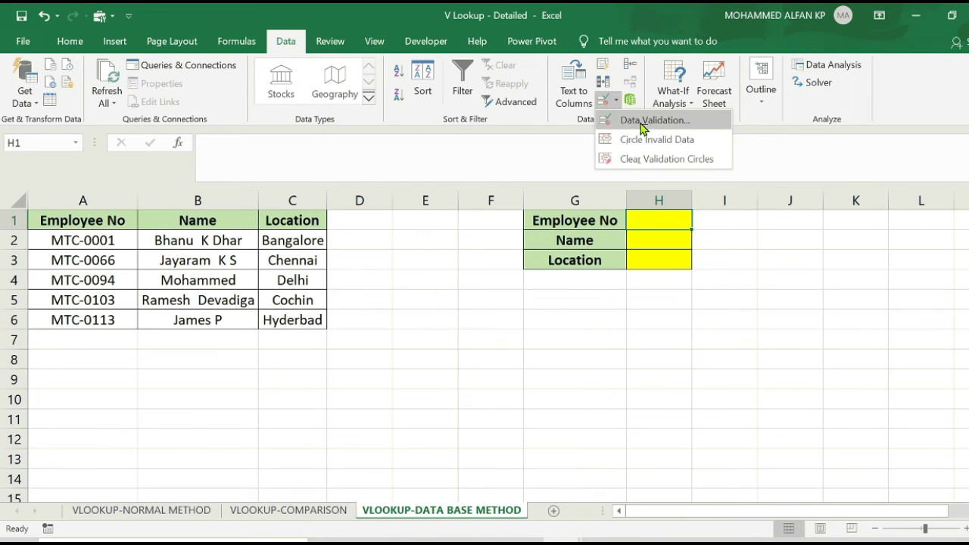
left_click(641, 121)
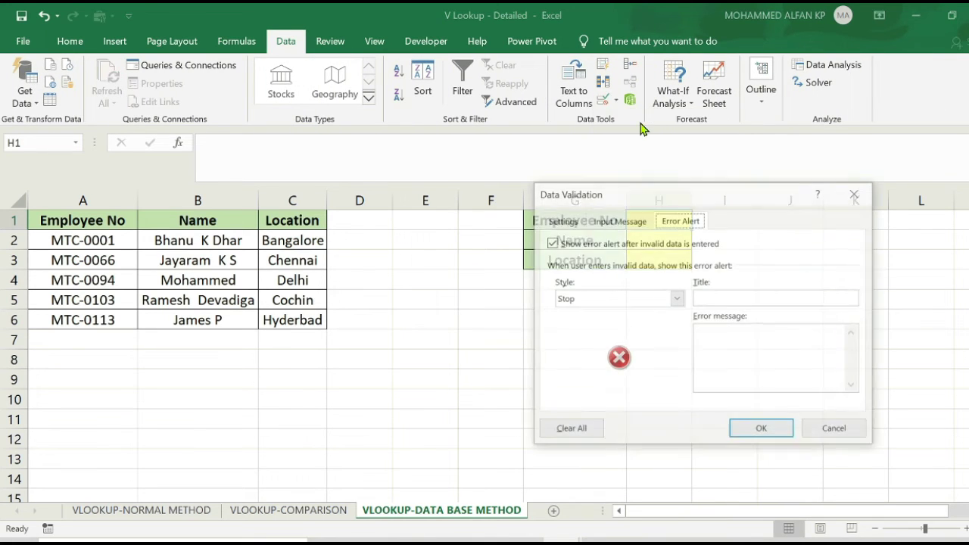
left_click(564, 222)
left_click(658, 276)
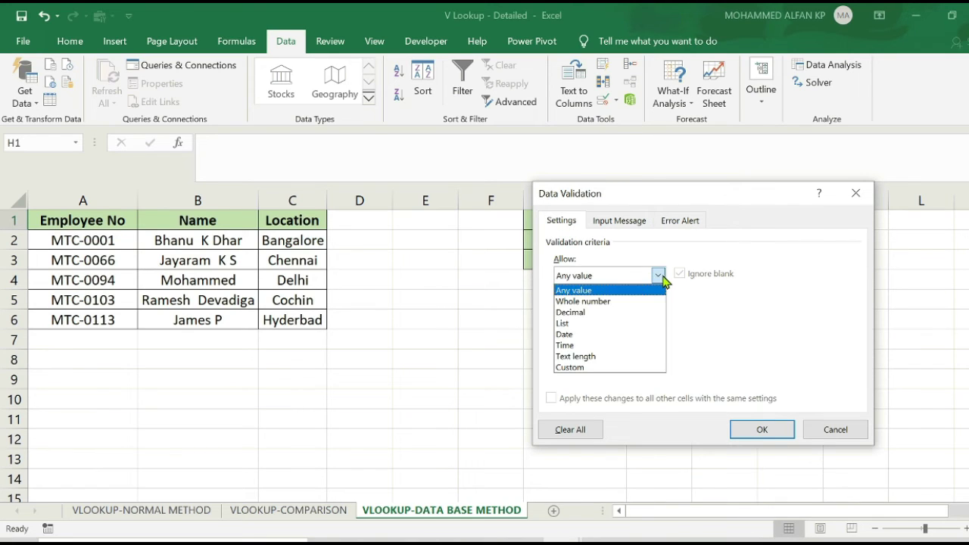
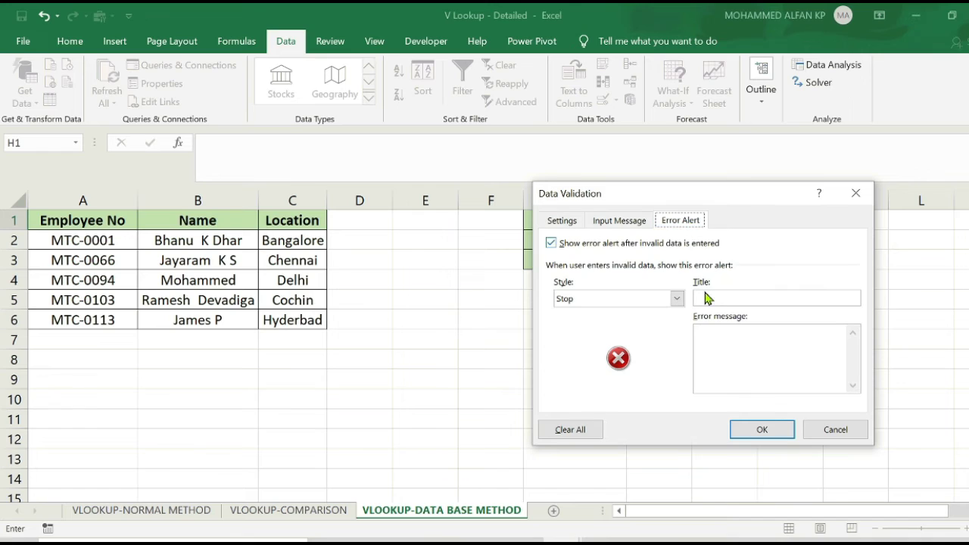
left_click(729, 348)
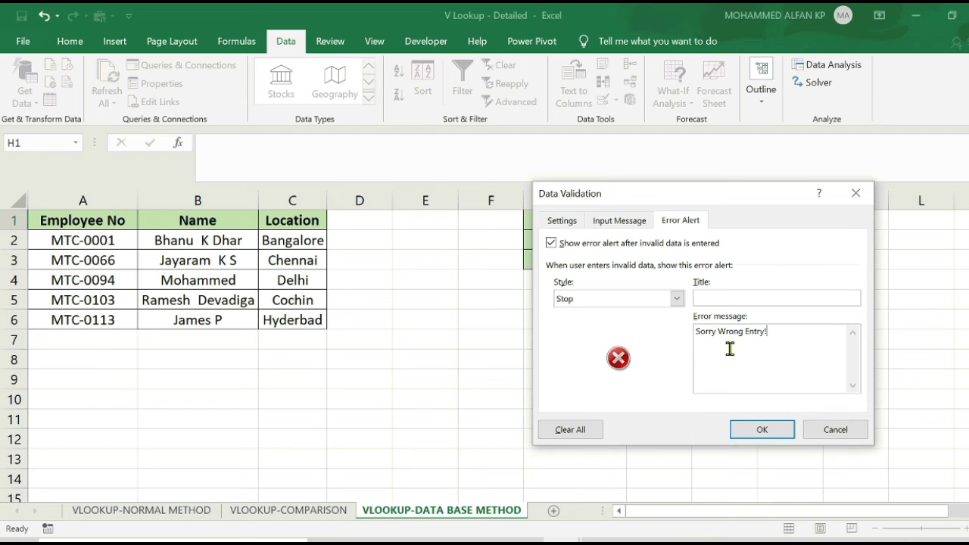
left_click(749, 431)
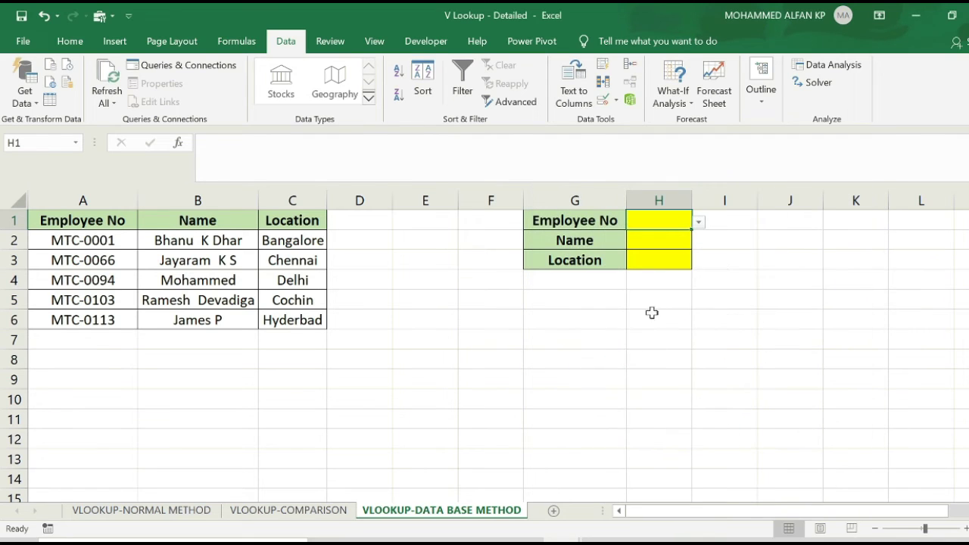
Step: Try the drop-down list in H1, ending on the first employee number, and fit column H to its contents
left_click(700, 222)
left_click(669, 266)
left_click(700, 221)
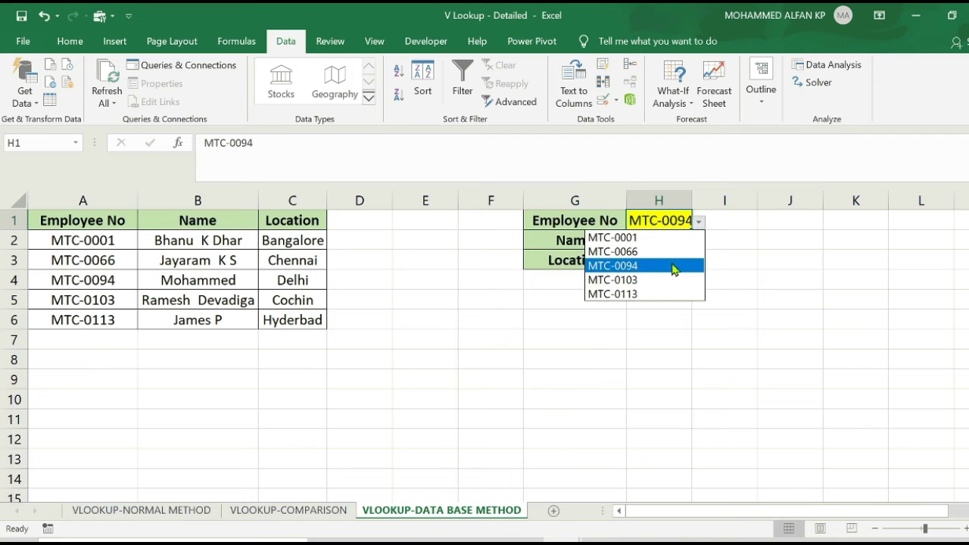
left_click(659, 280)
double_click(694, 197)
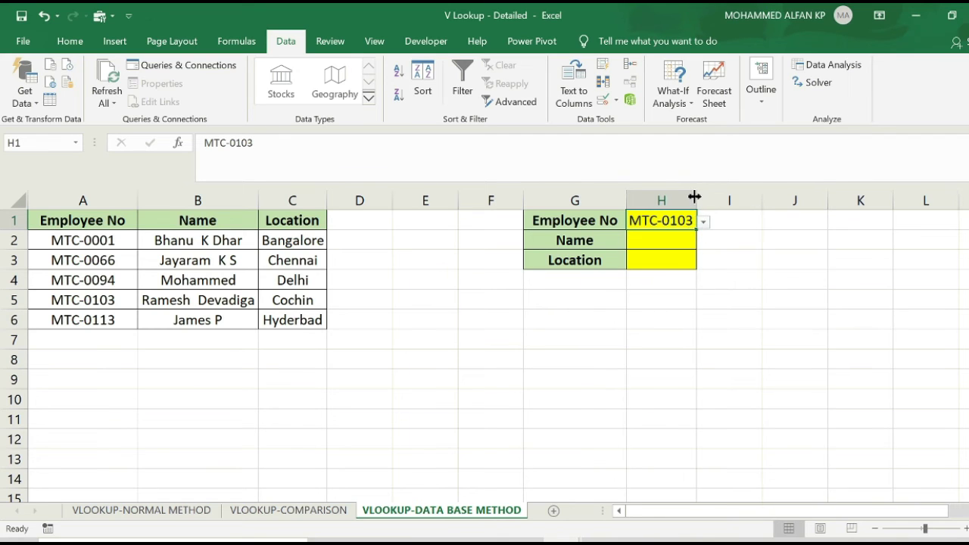
left_click(704, 221)
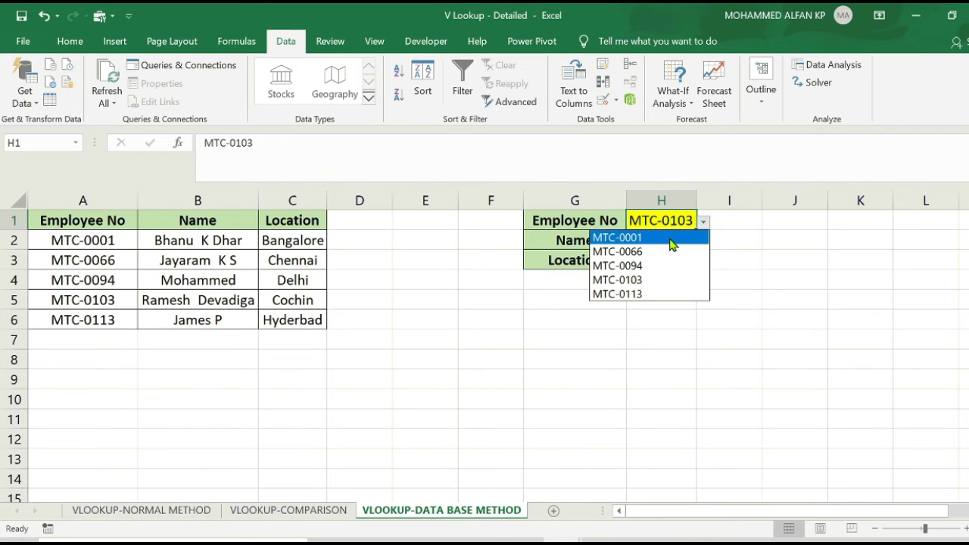
left_click(671, 239)
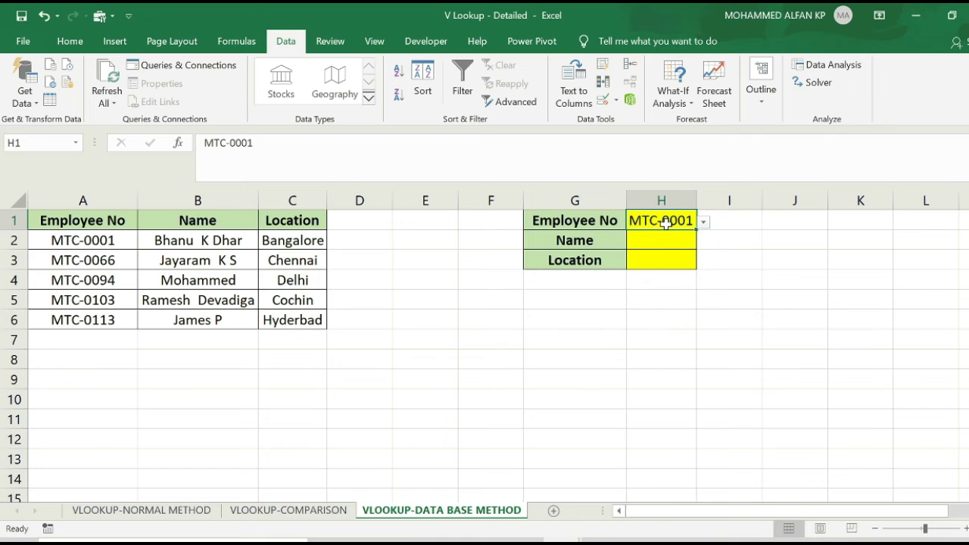
Step: Try an employee number without its MTC- prefix in H1 to test the validation alert, and discard the entry
type("00")
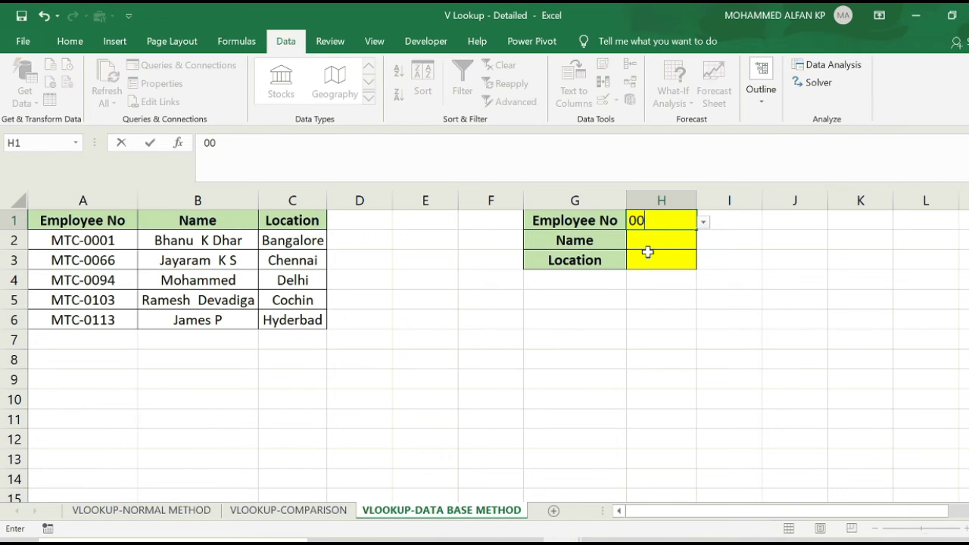
key("Return")
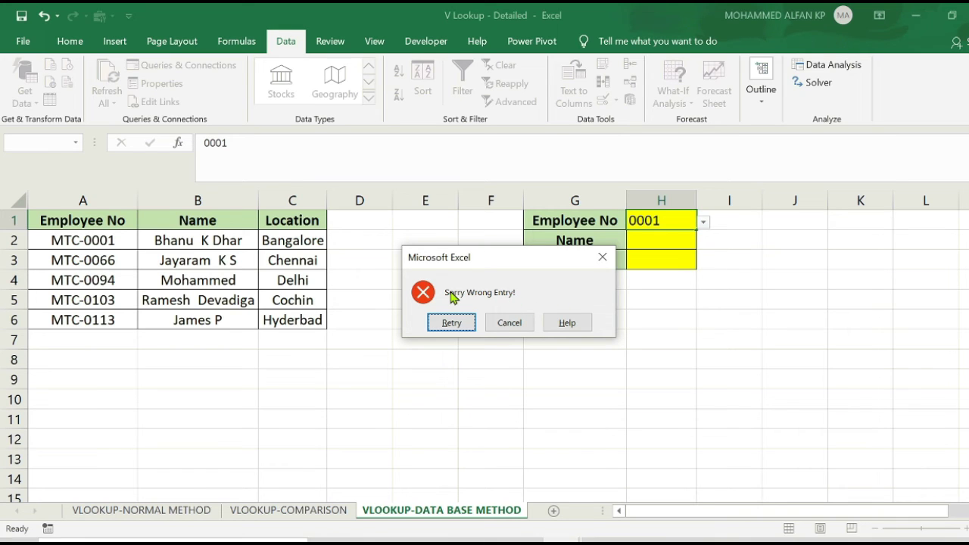
left_click(600, 260)
left_click(735, 295)
left_click(681, 224)
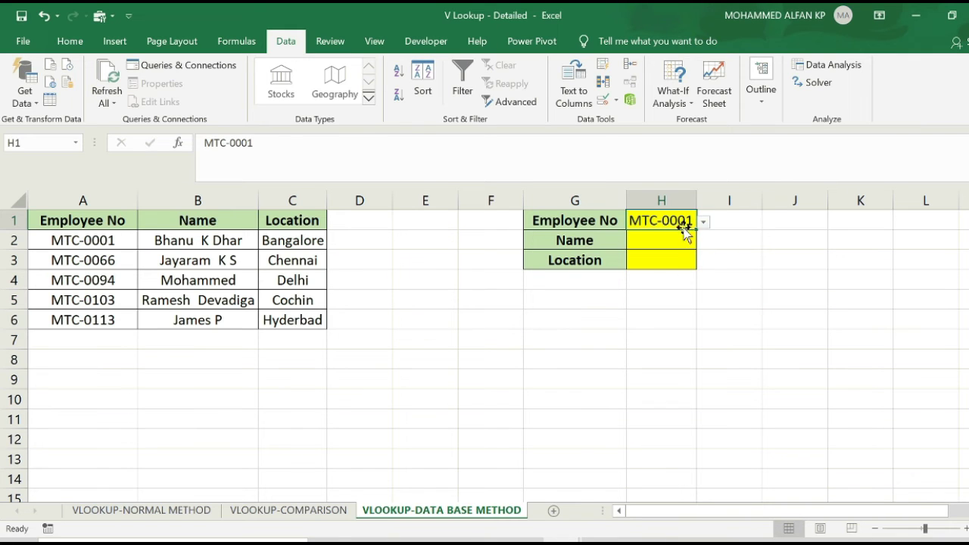
Step: Enter =VLOOKUP(H1,A:B,2,FALSE) in H2 to look up the employee's name, and widen column H to fit it
left_click(662, 240)
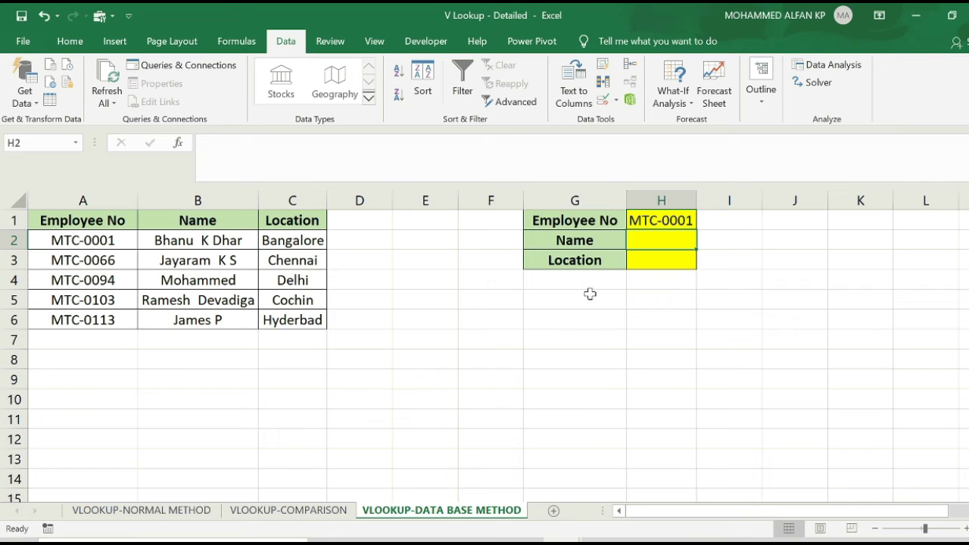
type("=vlook")
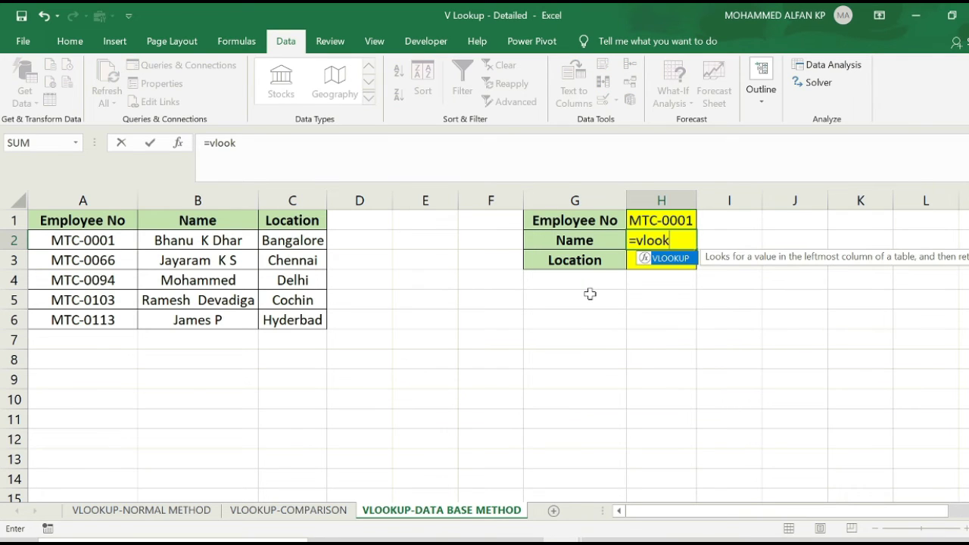
double_click(671, 258)
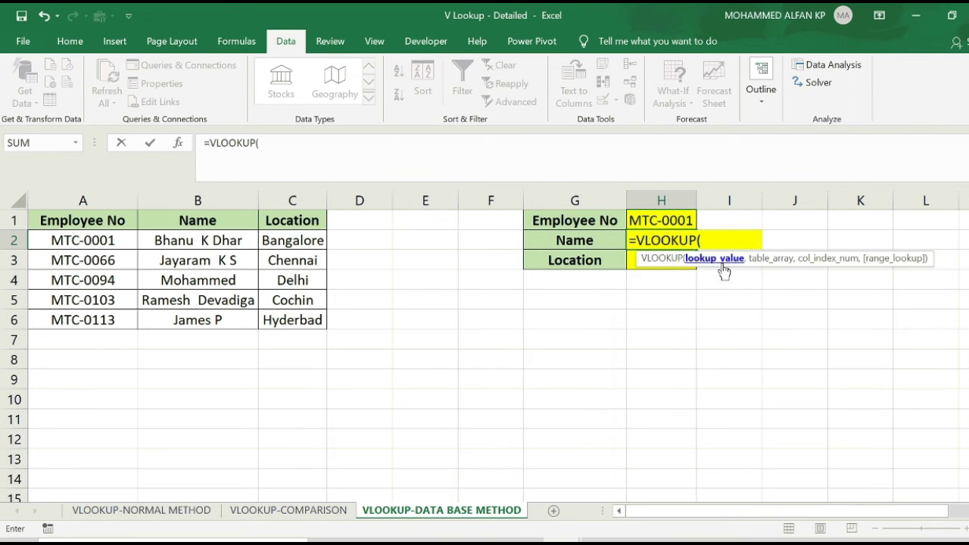
left_click(653, 221)
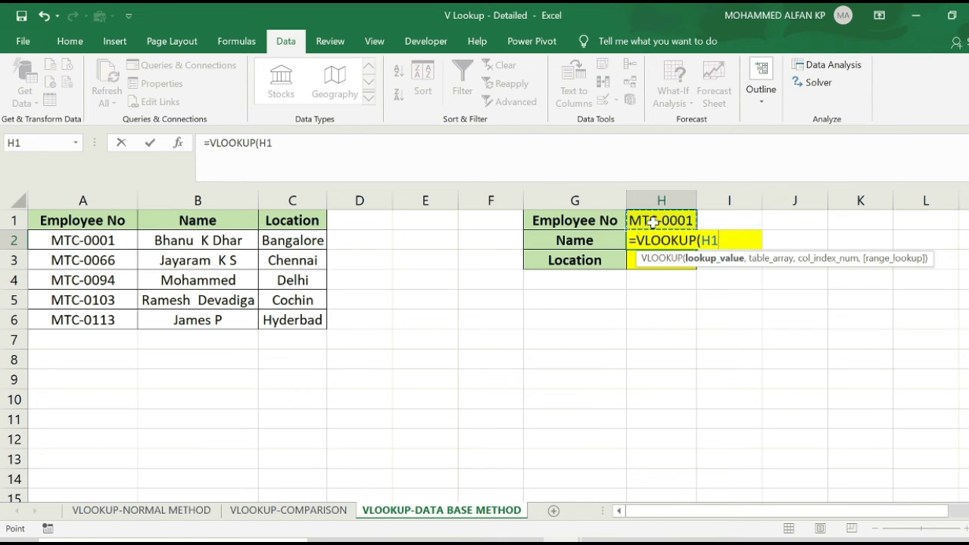
type(",")
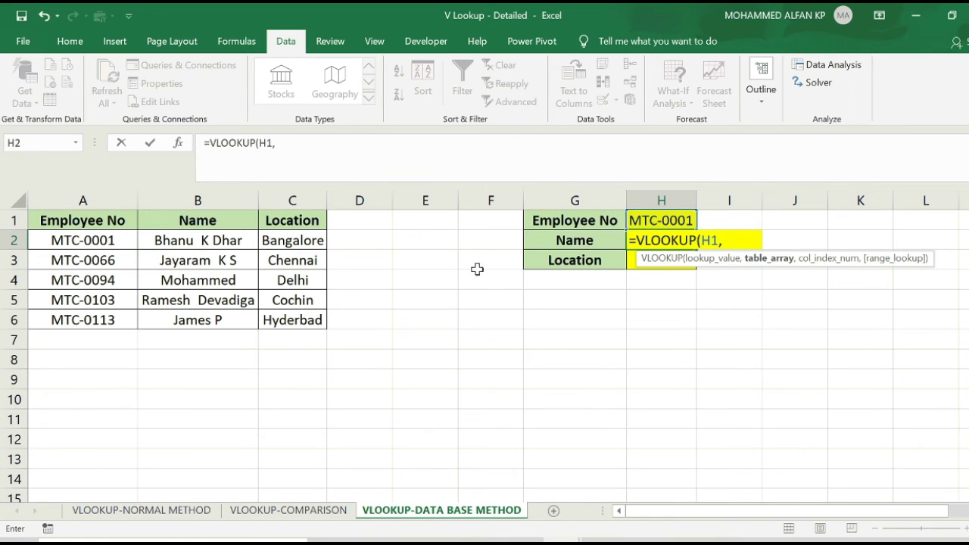
left_click(99, 198)
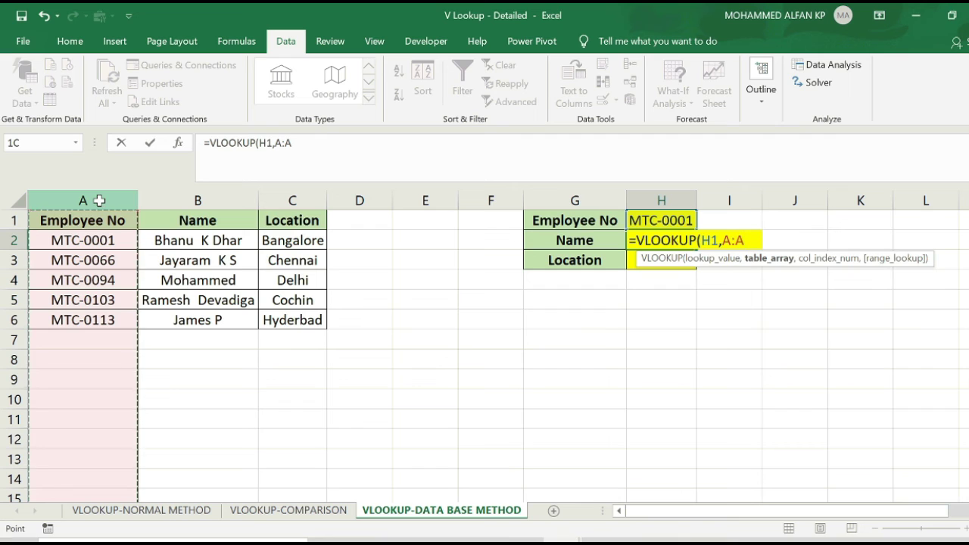
left_click_drag(99, 199, 198, 220)
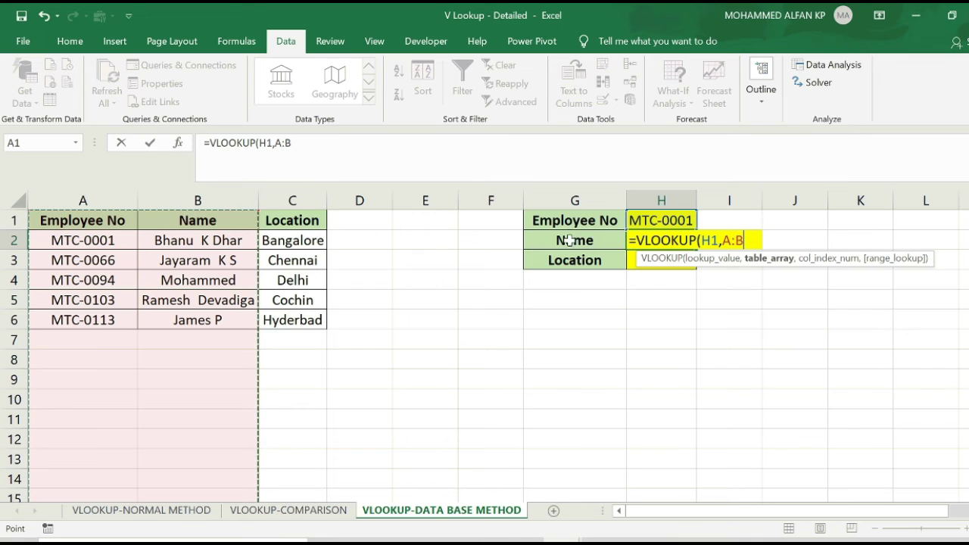
type(",")
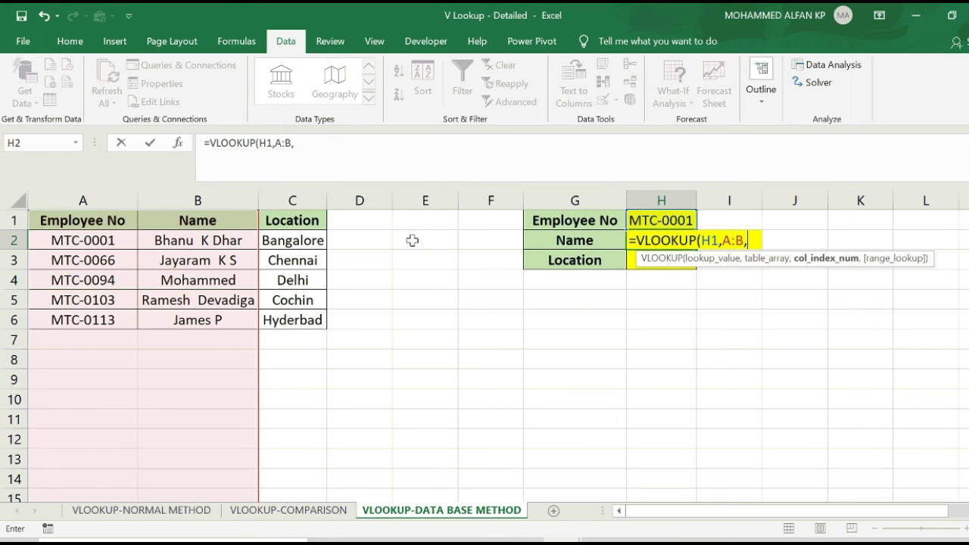
type("2,")
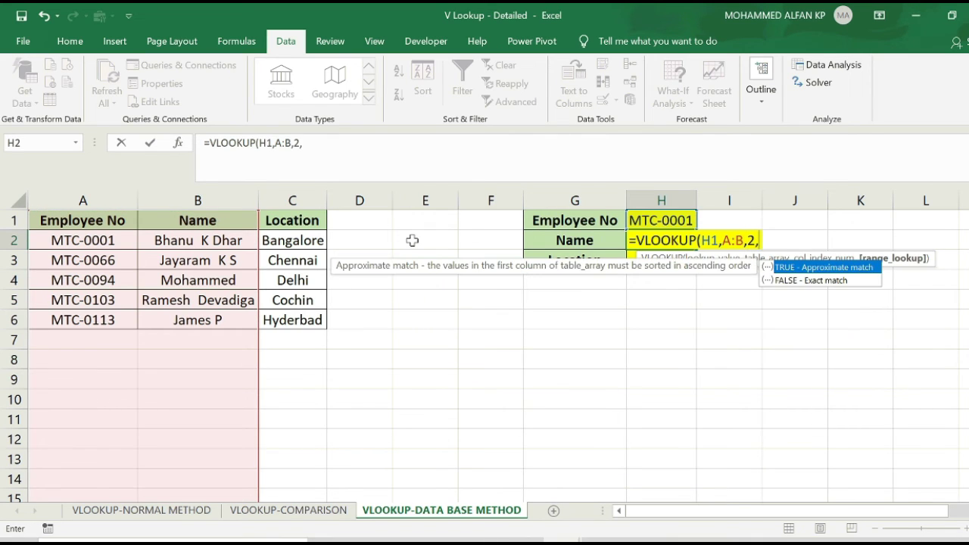
double_click(791, 280)
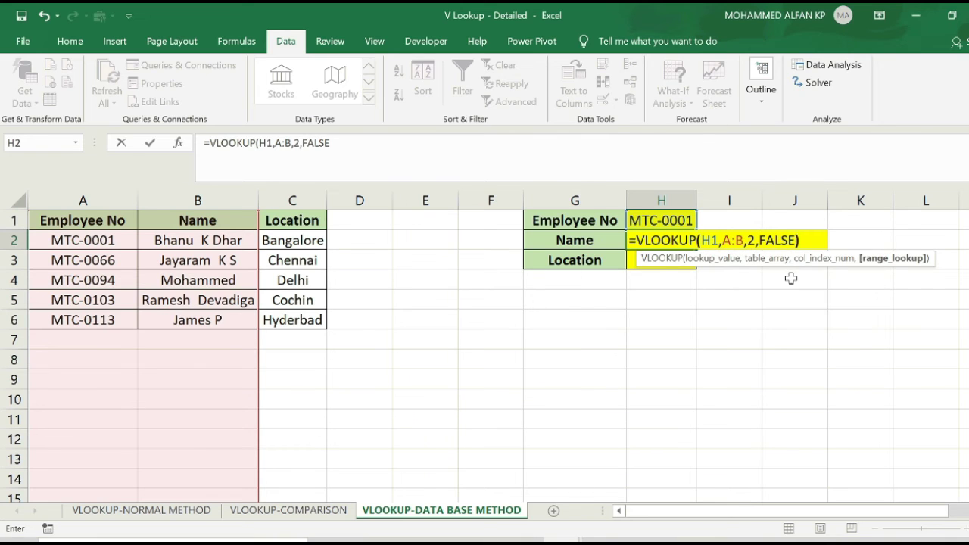
key("Return")
left_click_drag(696, 186, 721, 189)
left_click(676, 240)
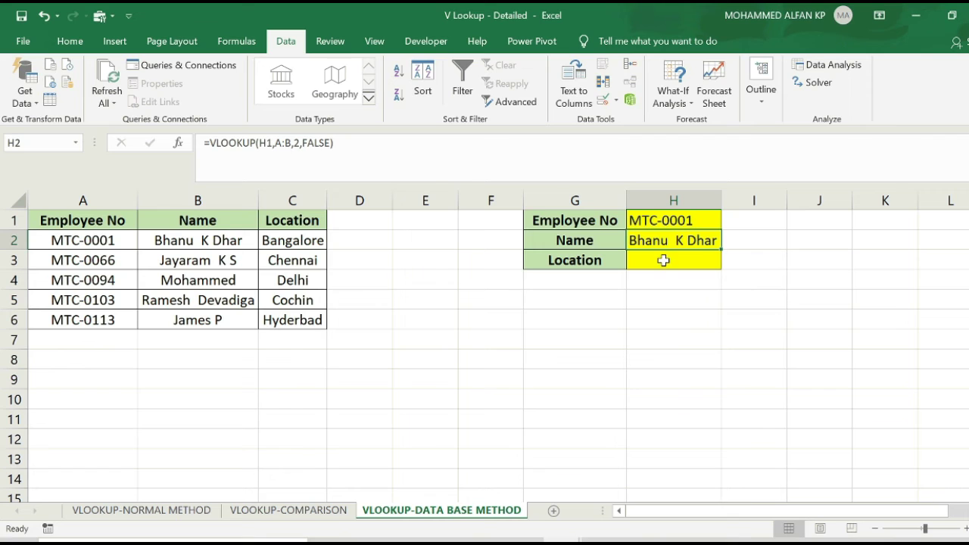
Step: Enter =VLOOKUP(H1,A:C,3,FALSE) in H3 to look up the employee's location
left_click(663, 260)
type("=")
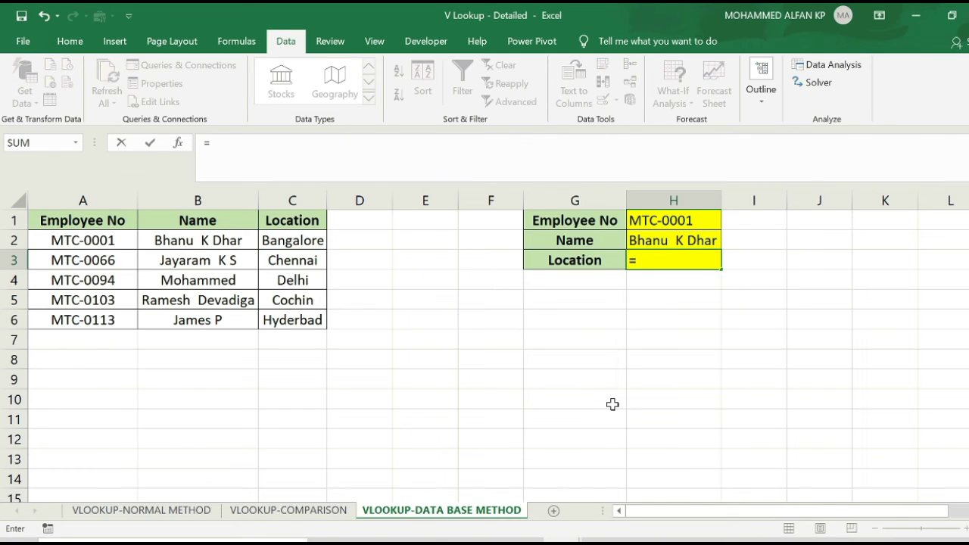
type("vloo")
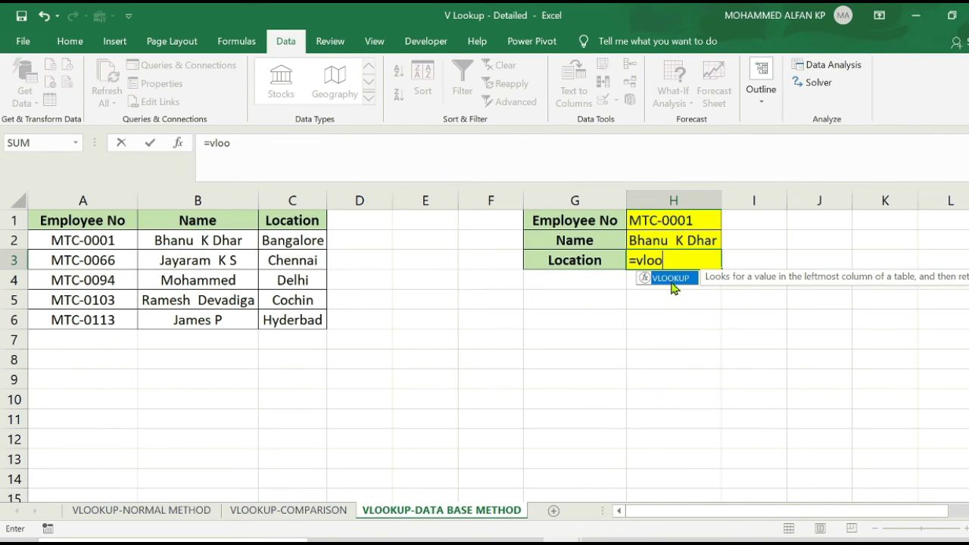
double_click(670, 280)
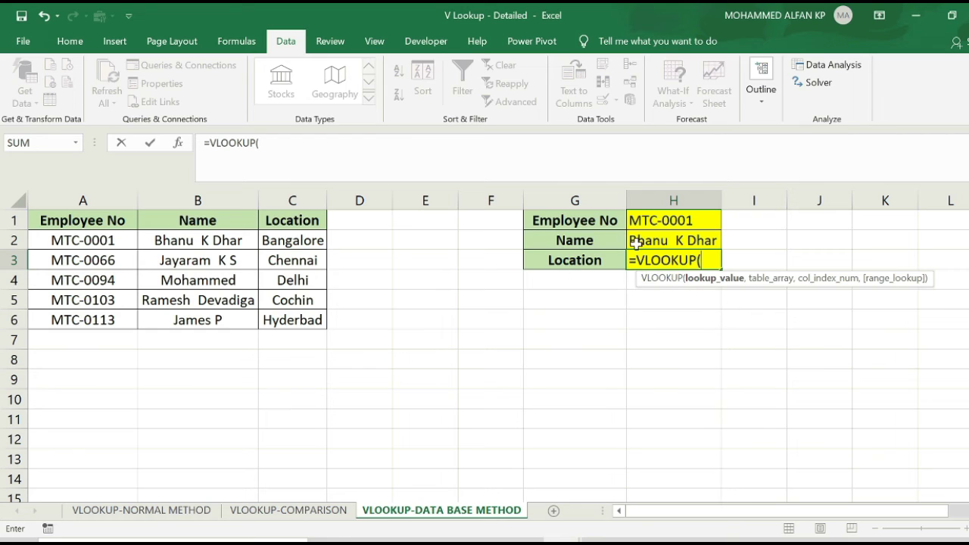
left_click(671, 220)
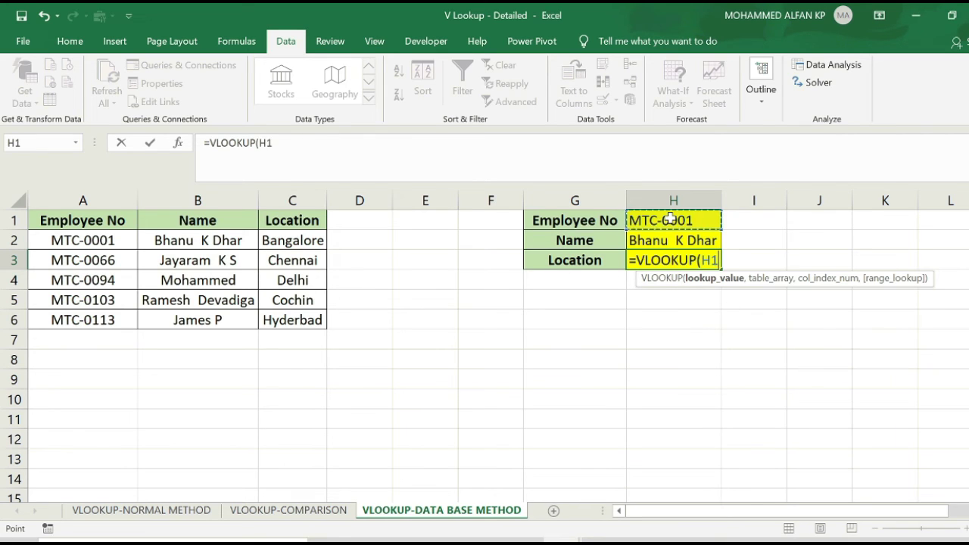
type(",")
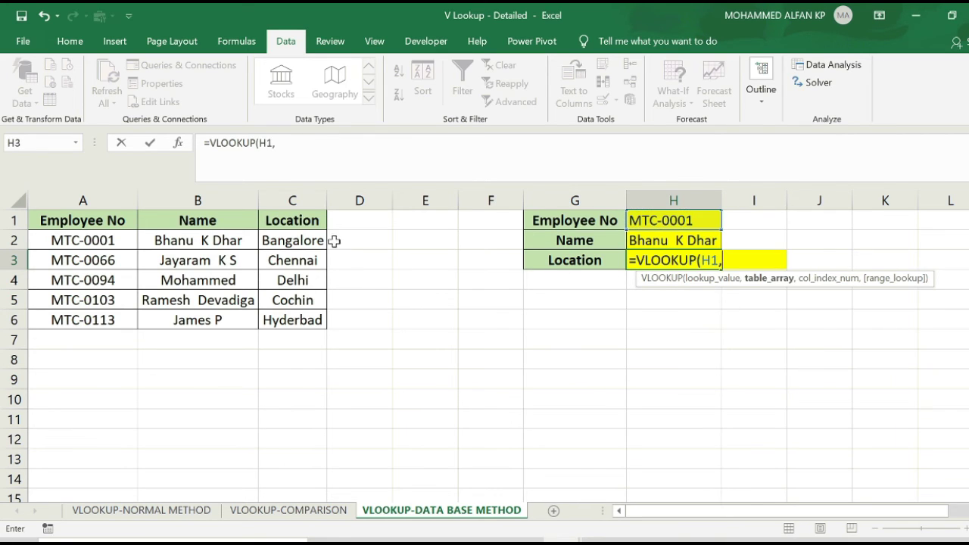
left_click(109, 197)
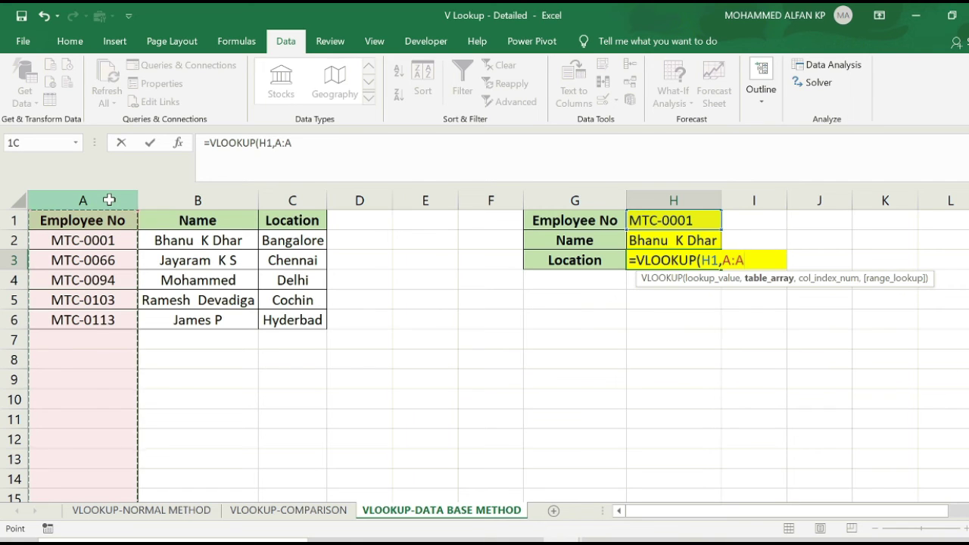
left_click_drag(109, 199, 288, 193)
type(",")
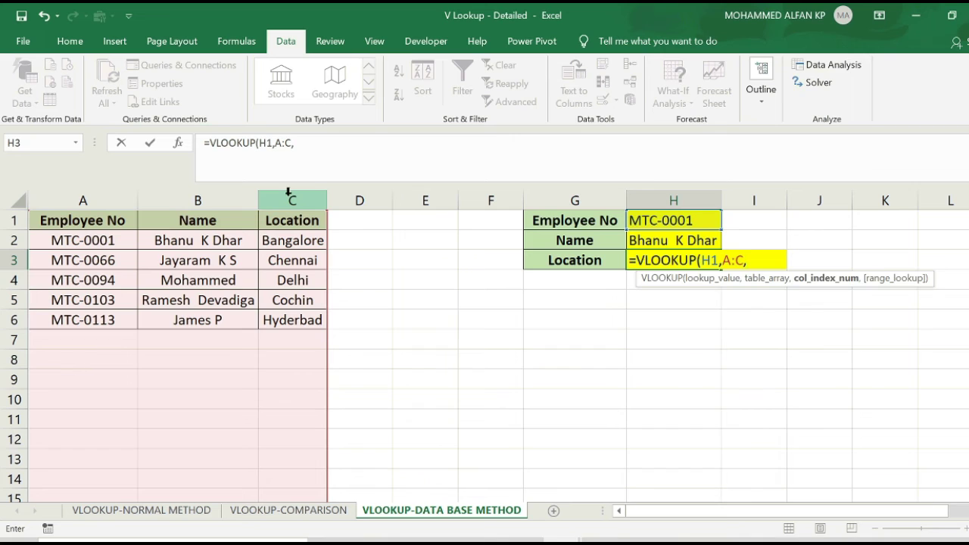
type("3,")
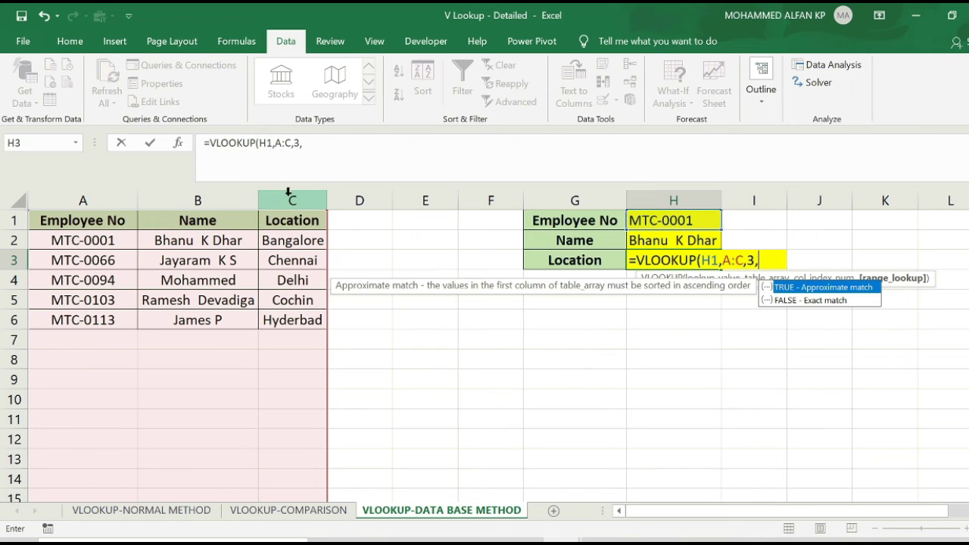
double_click(841, 300)
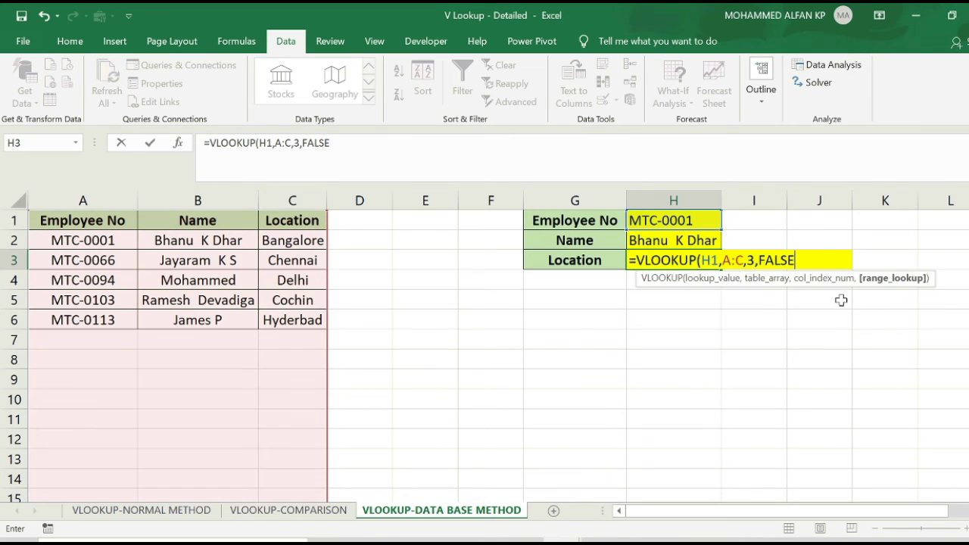
type(")")
key("Return")
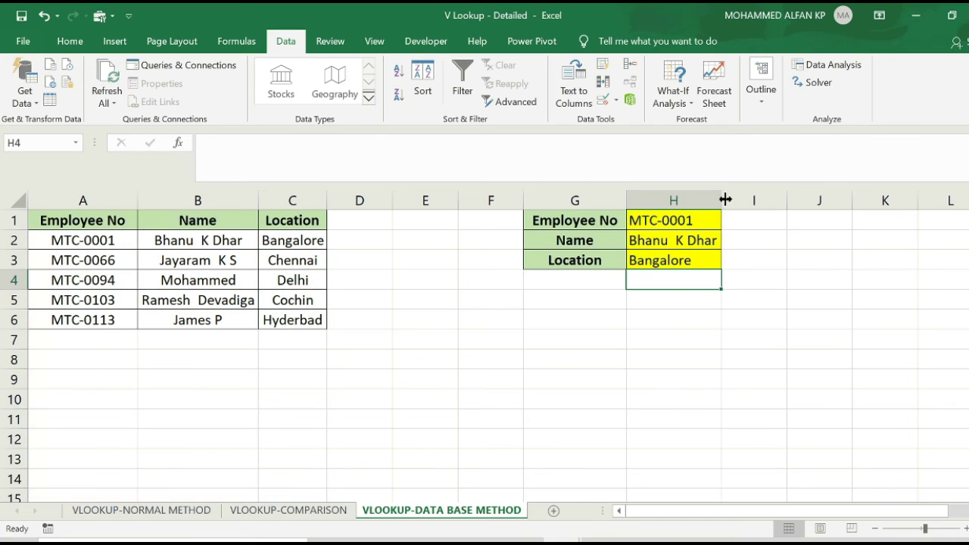
Step: Test the name and location lookups by choosing the second and then the third employee number in H1's drop-down list
left_click(708, 220)
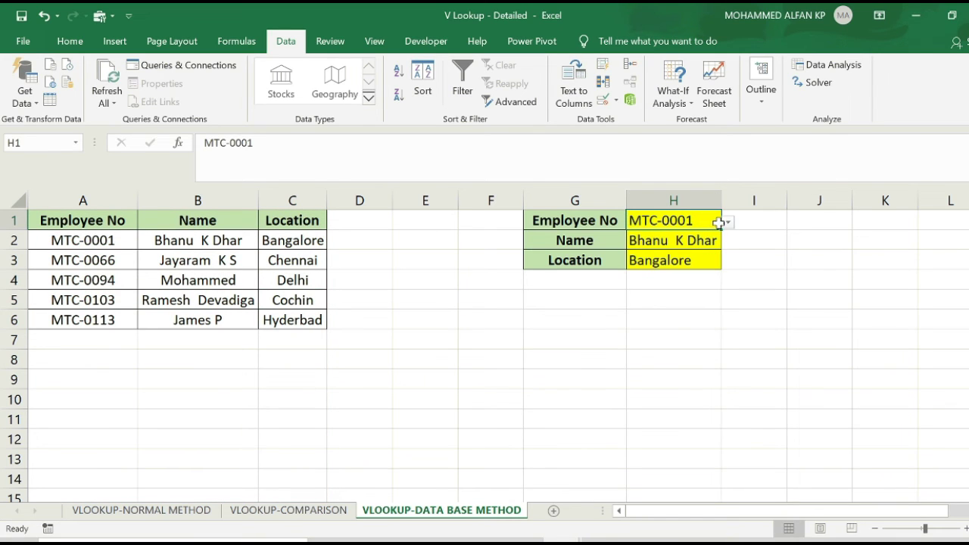
left_click(728, 223)
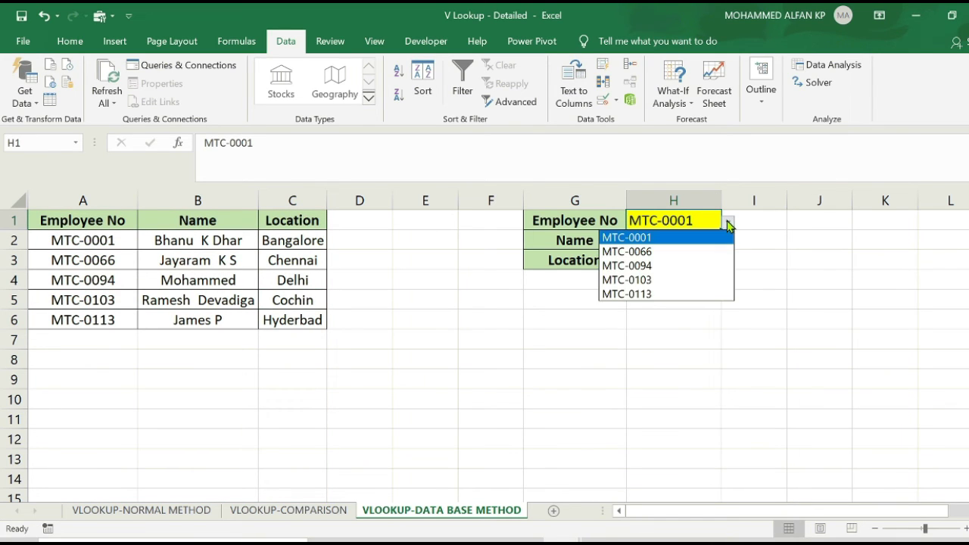
left_click(681, 257)
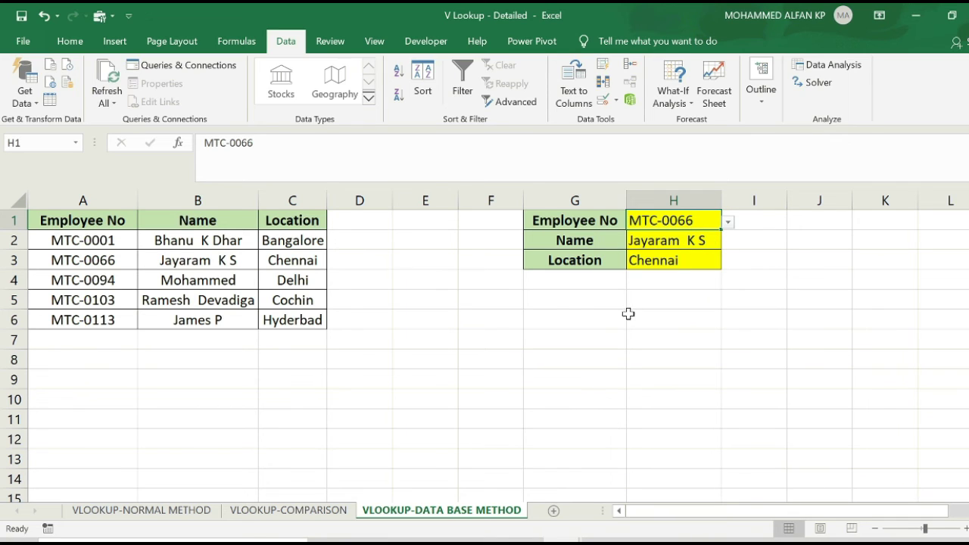
left_click(727, 222)
left_click(676, 269)
left_click(528, 354)
left_click(679, 219)
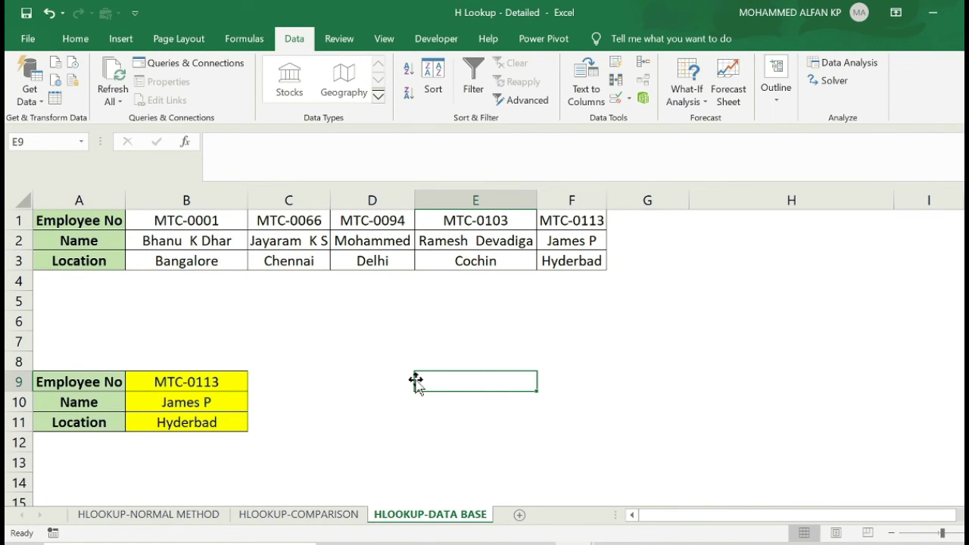
Step: In the H Lookup workbook, try the existing form by choosing the third and then the first employee number in B9
left_click(203, 379)
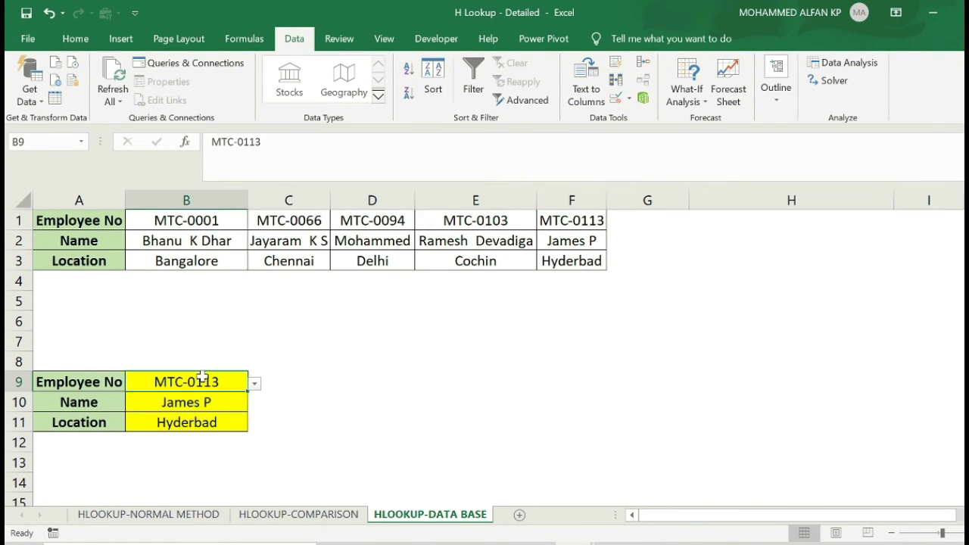
left_click(255, 384)
left_click(212, 427)
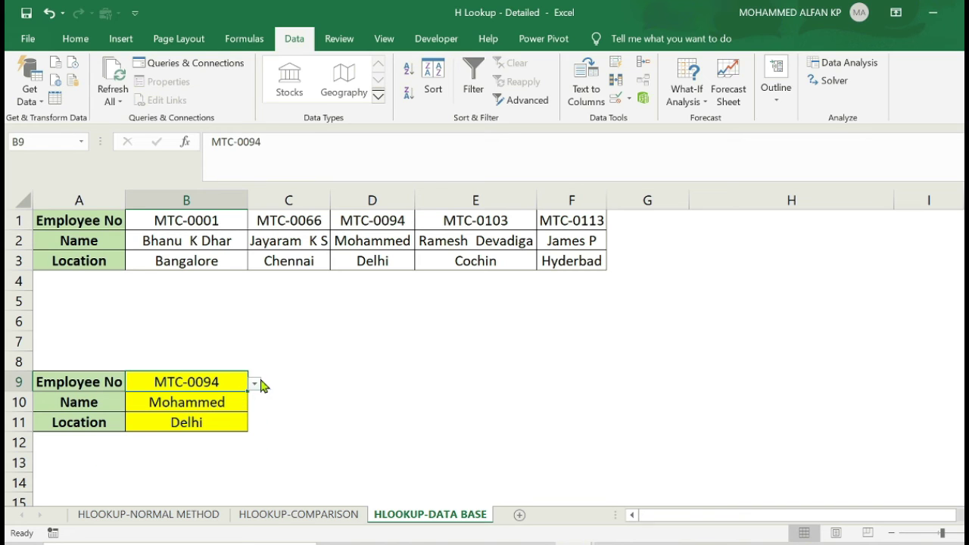
left_click(254, 384)
left_click(211, 400)
left_click(322, 405)
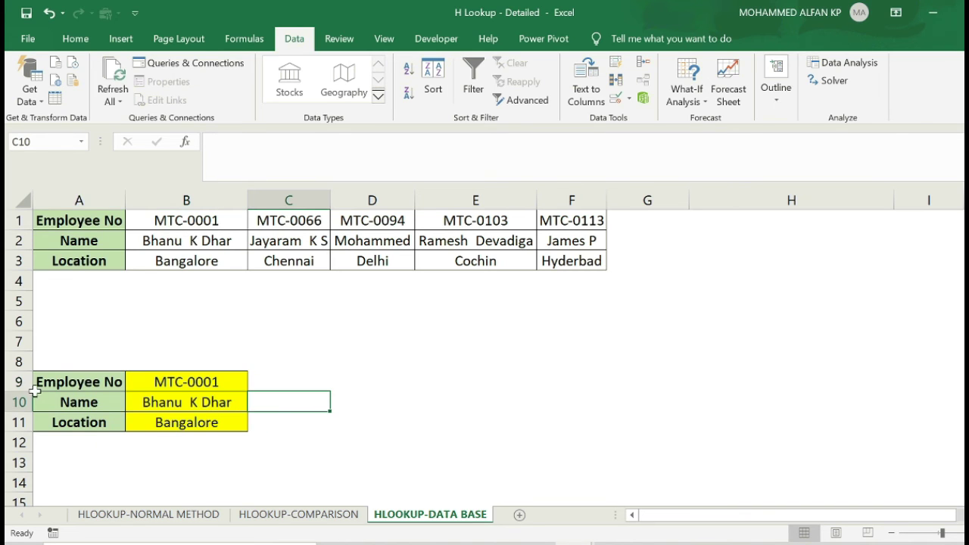
Step: Delete rows 9 to 11 containing the existing lookup form on the HLOOKUP-DATA BASE sheet
left_click_drag(20, 382, 24, 416)
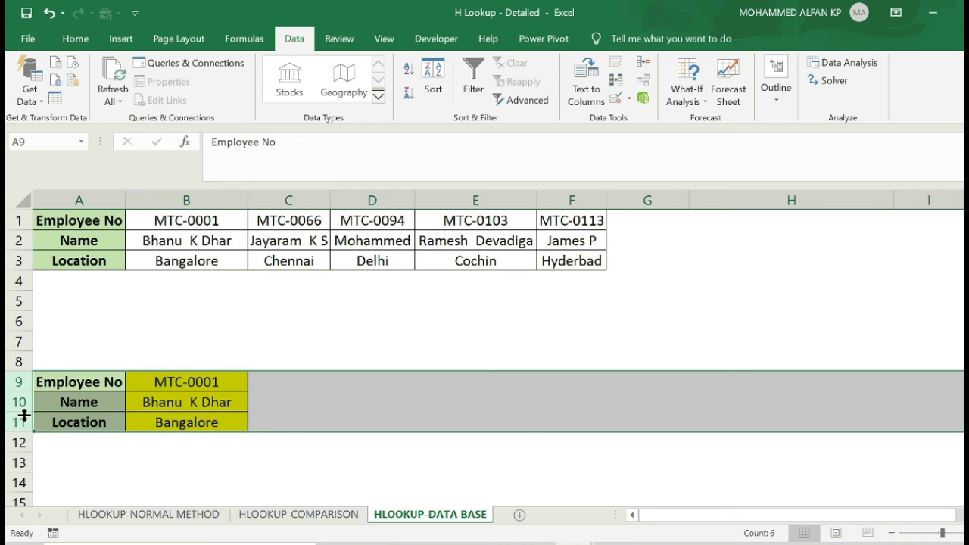
key("Delete")
left_click(93, 335)
Step: Copy the Employee No, Name and Location labels from A1:A3 to A10:A12
left_click_drag(91, 219, 94, 262)
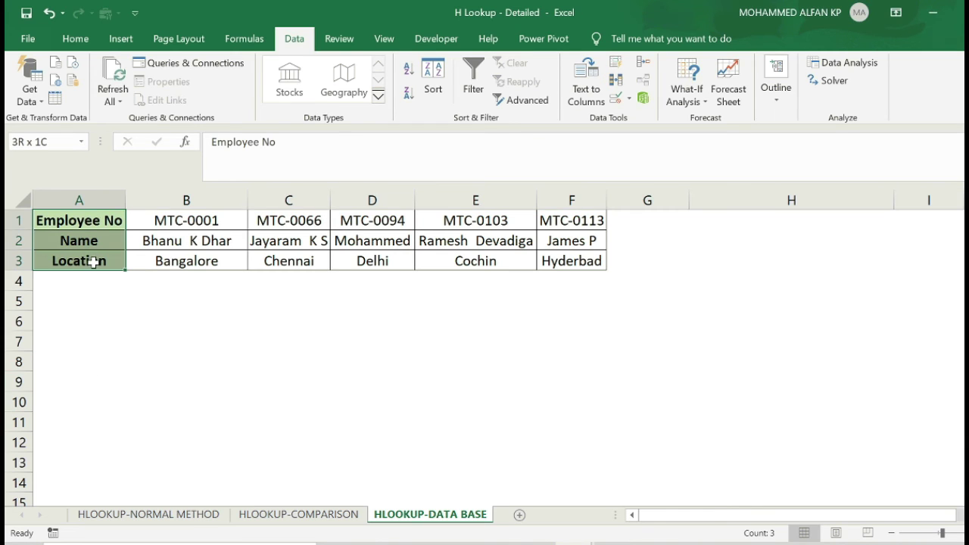
key("ctrl+c")
left_click(54, 396)
key("ctrl+v")
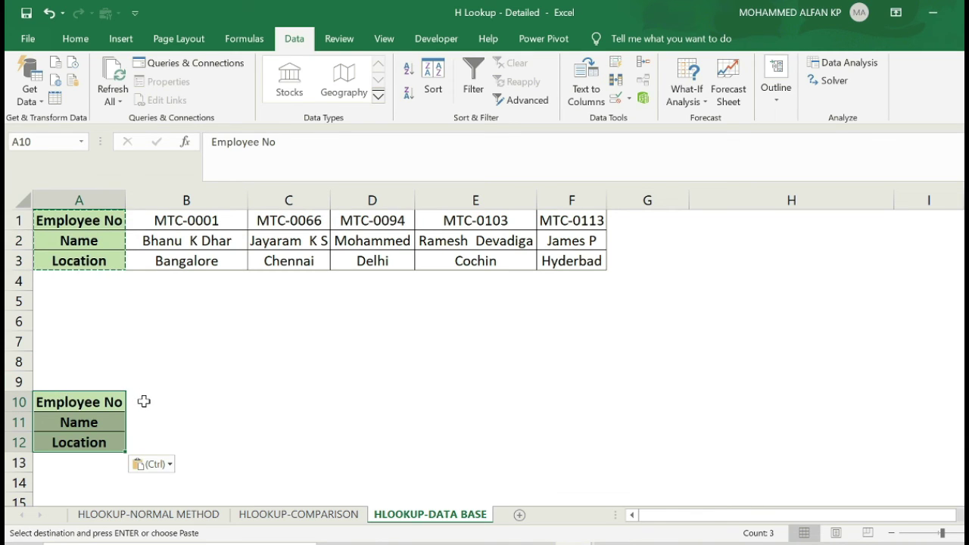
key("Escape")
Step: Fill the form's entry cells B10:B12 with yellow
left_click_drag(144, 400, 144, 446)
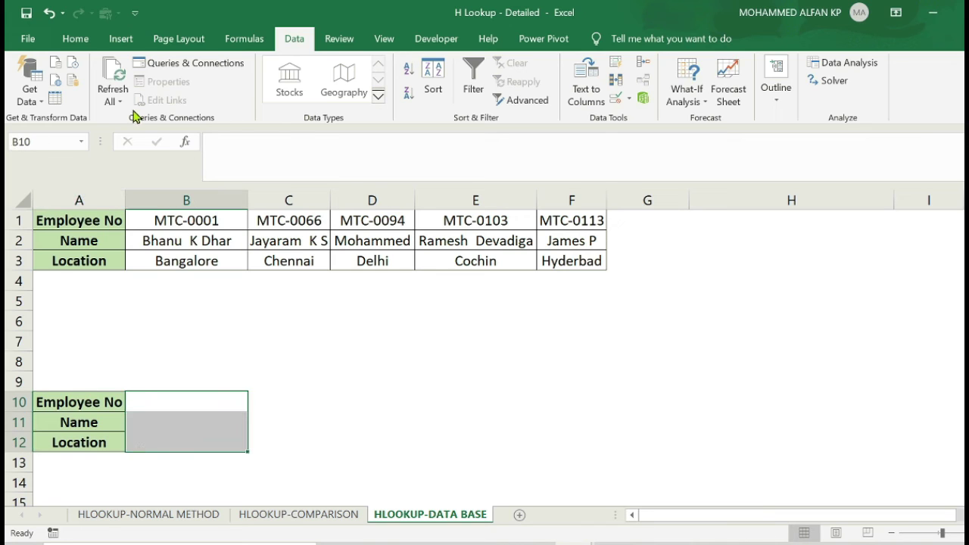
left_click(75, 39)
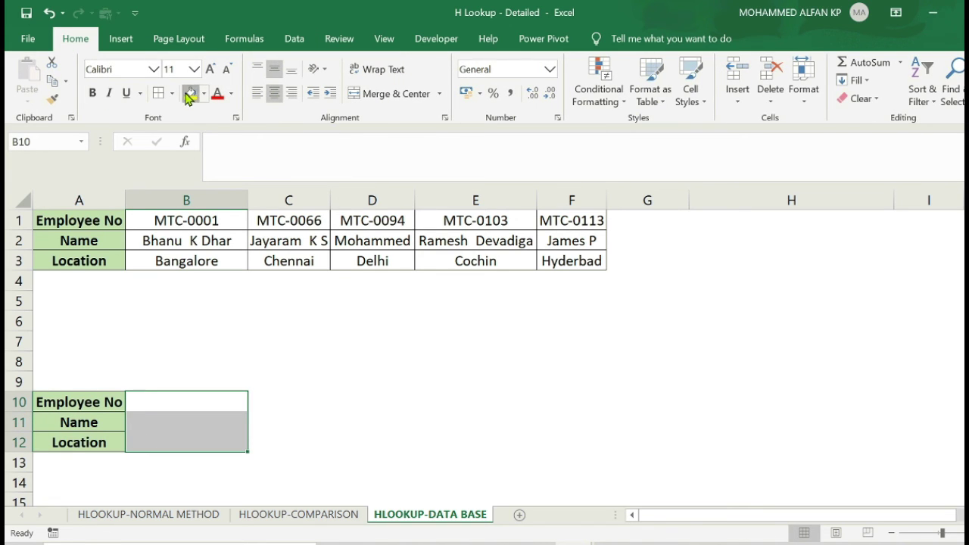
left_click(190, 93)
left_click(356, 336)
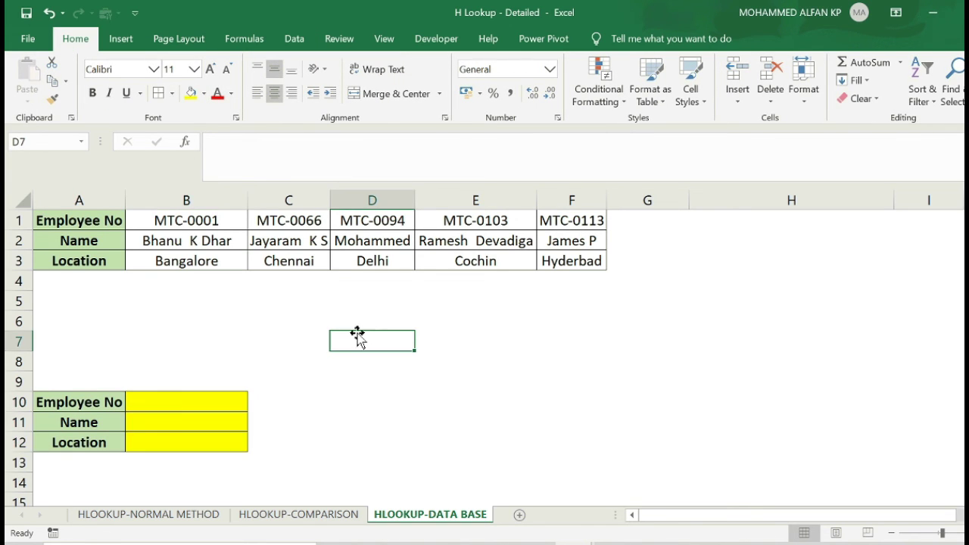
Step: Add List data validation to B10 with the employee numbers in =$B$1:$F$1 as the source
left_click(179, 402)
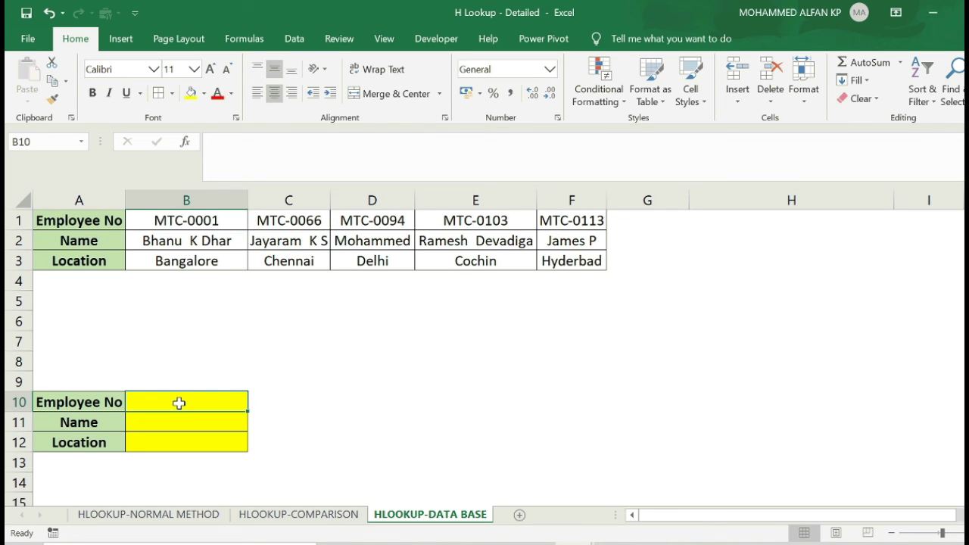
left_click(294, 39)
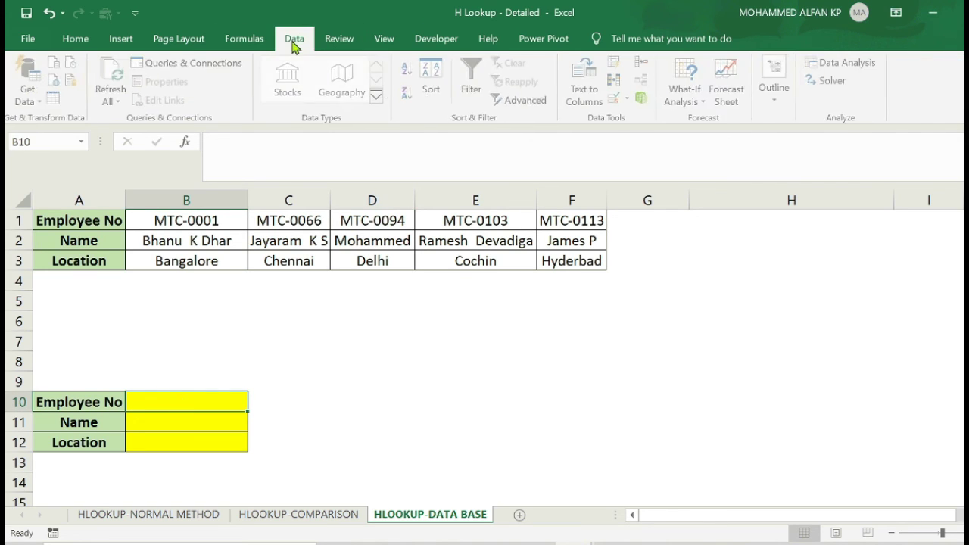
left_click(629, 99)
left_click(640, 119)
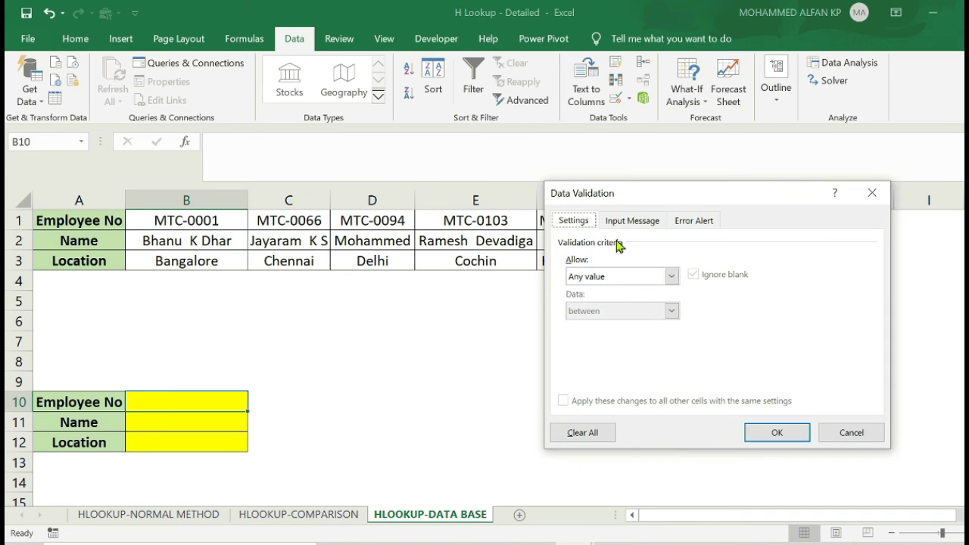
left_click(672, 277)
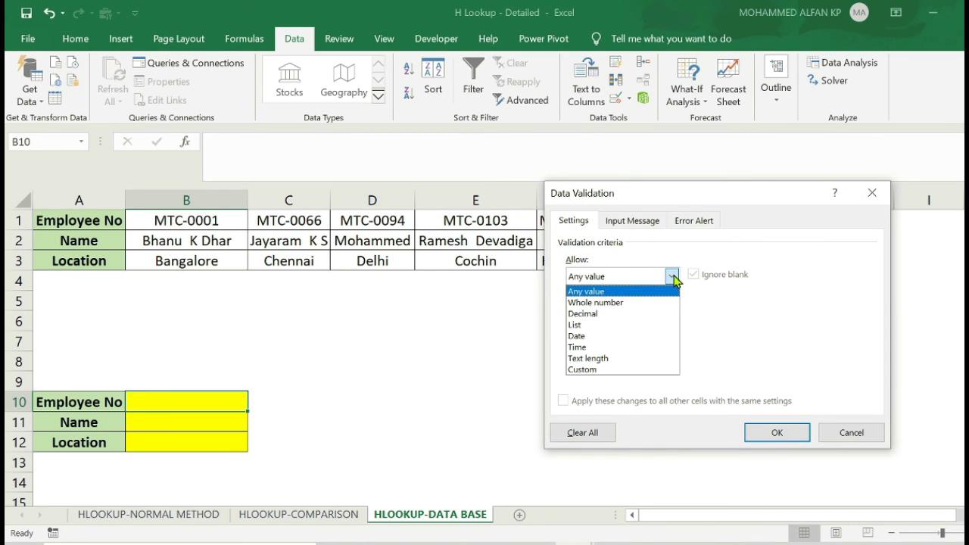
left_click(636, 325)
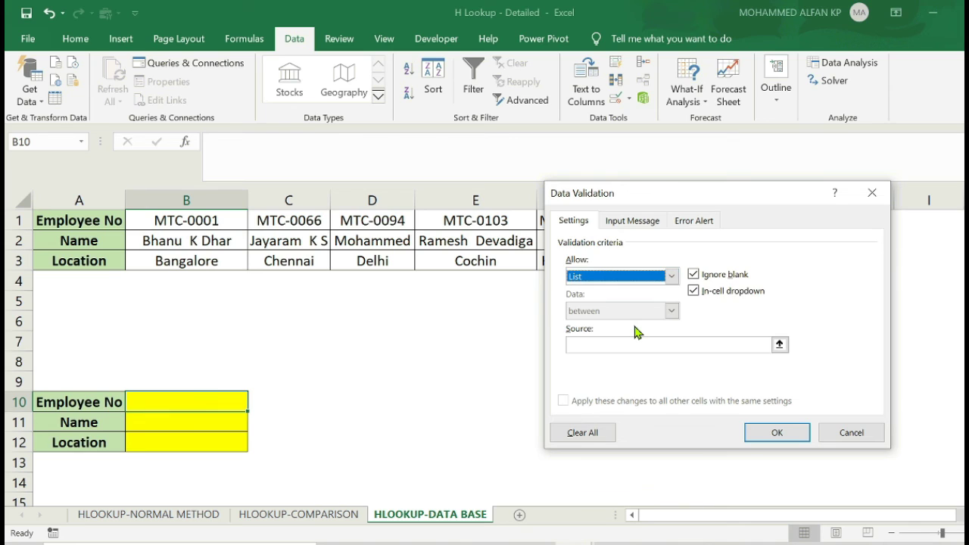
left_click(779, 346)
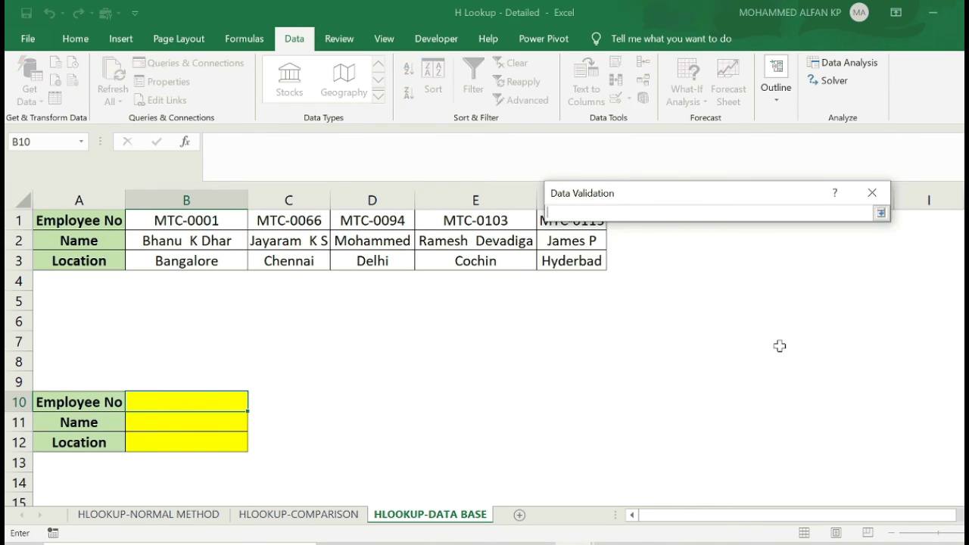
left_click_drag(167, 224, 580, 230)
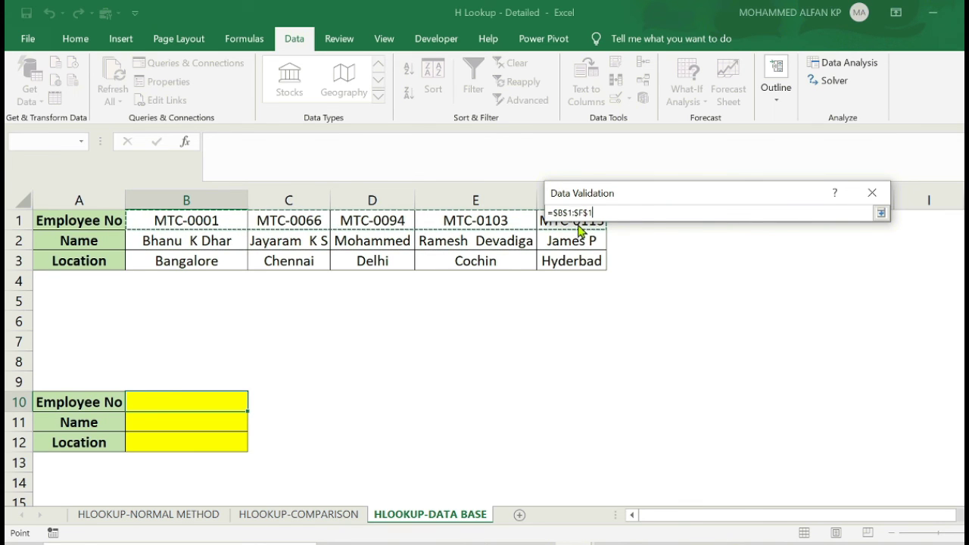
left_click(881, 213)
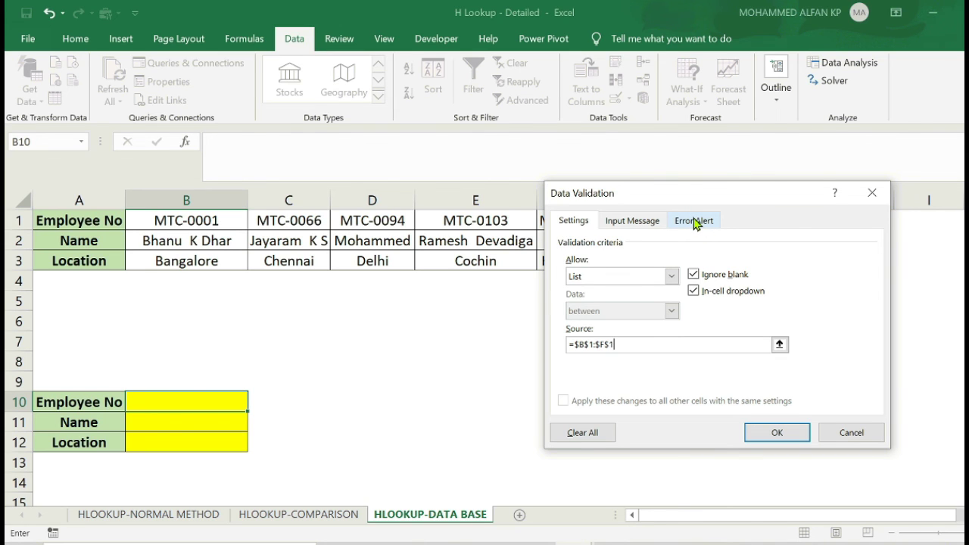
left_click(776, 433)
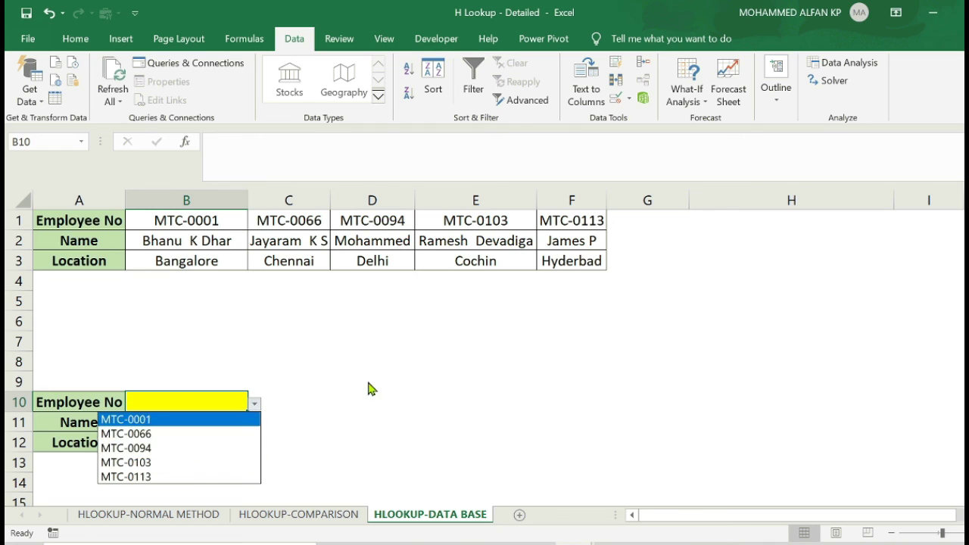
Step: Choose the second employee number from B10's drop-down list and select the Name cell B11
left_click(254, 402)
left_click(156, 425)
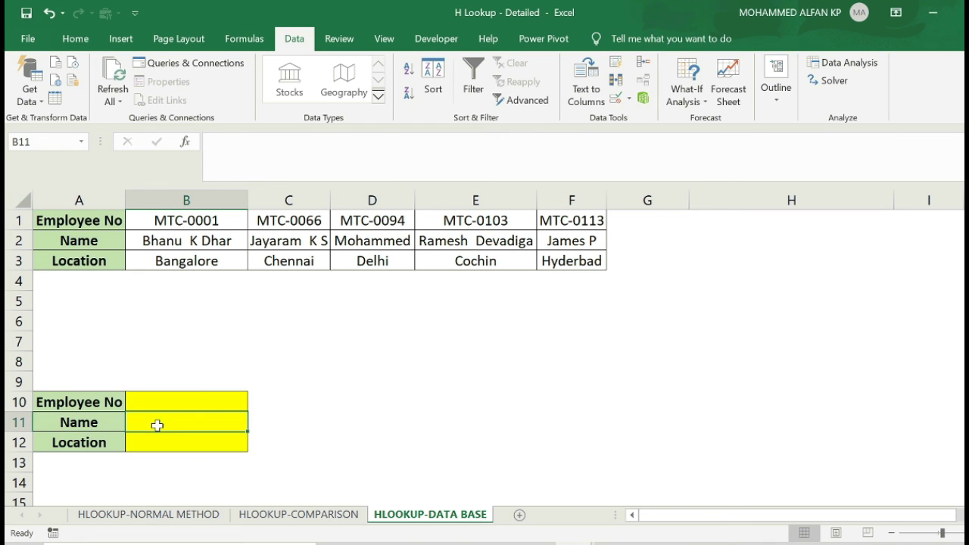
left_click(208, 400)
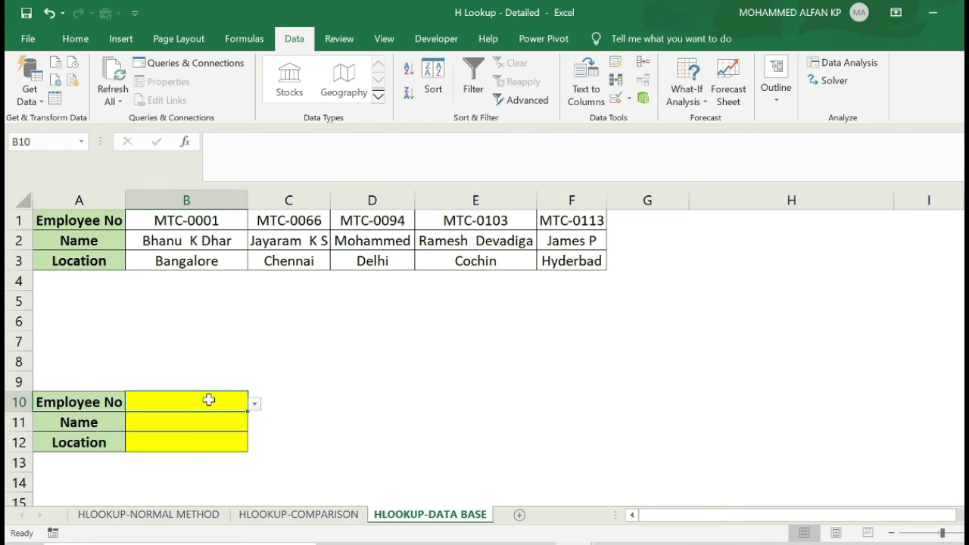
left_click(255, 406)
left_click(205, 426)
left_click(205, 427)
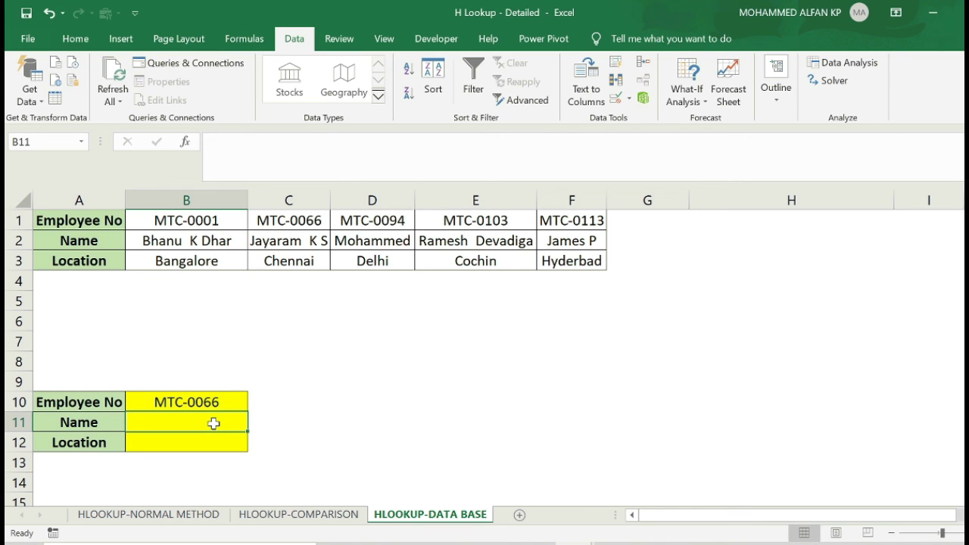
Step: Enter =HLOOKUP(B10,A1:F2,2,FALSE) in B11 to look up the name for the selected employee number
type("=h")
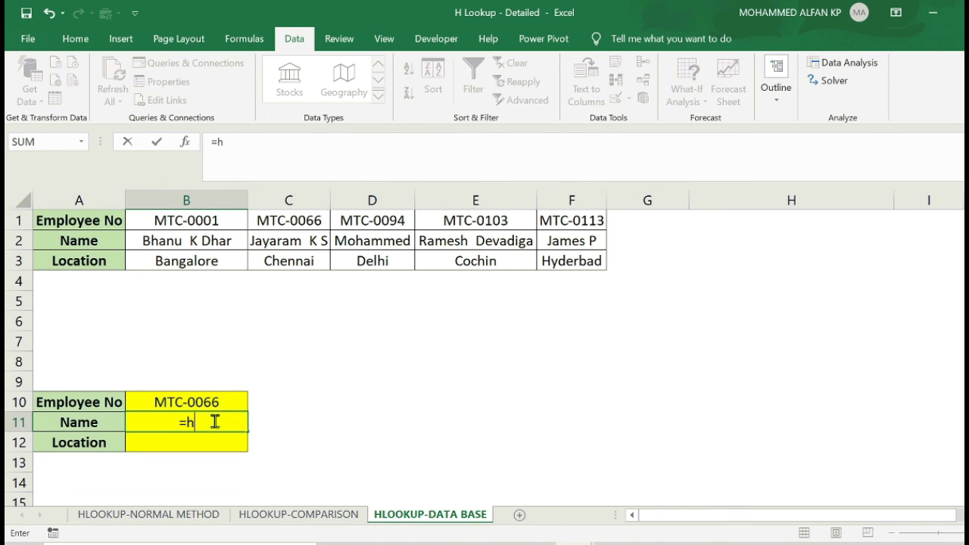
type("l")
double_click(218, 442)
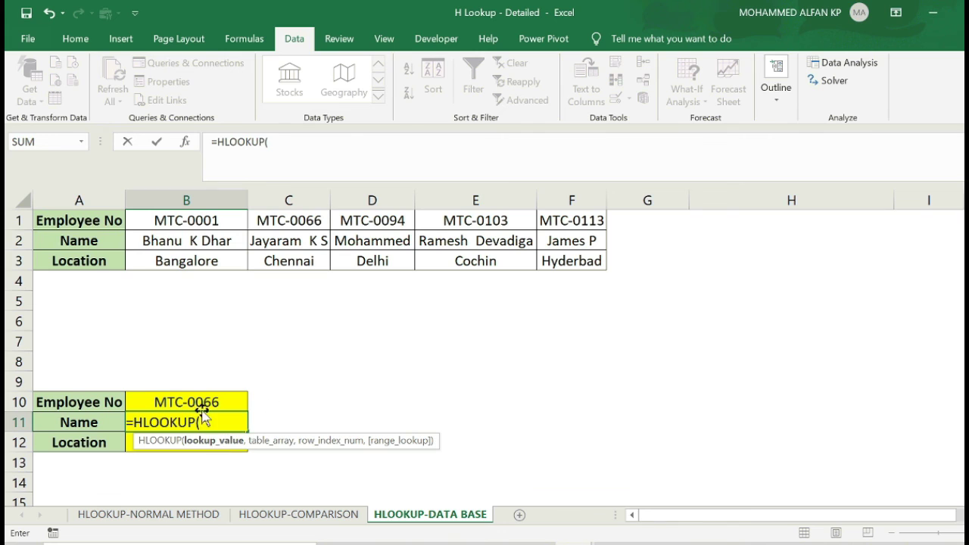
left_click(199, 404)
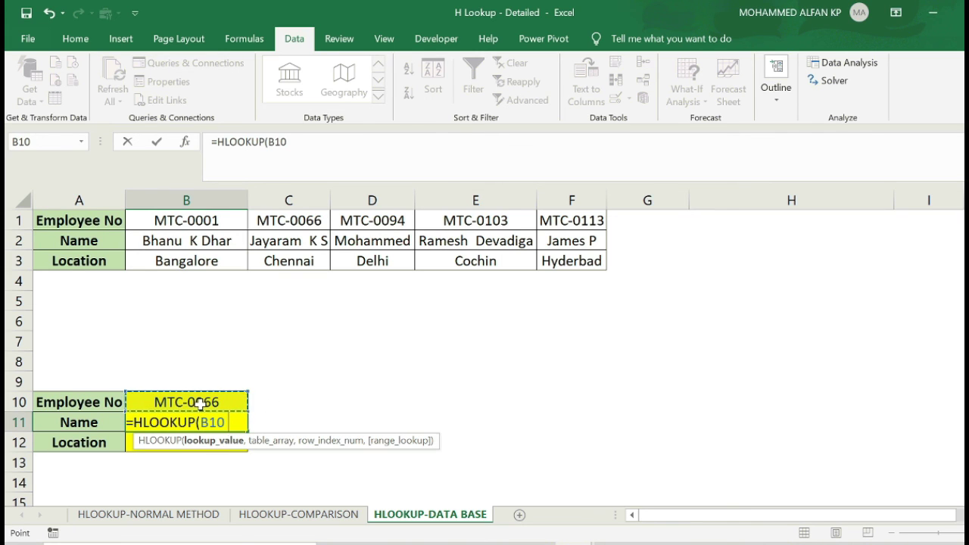
type(",")
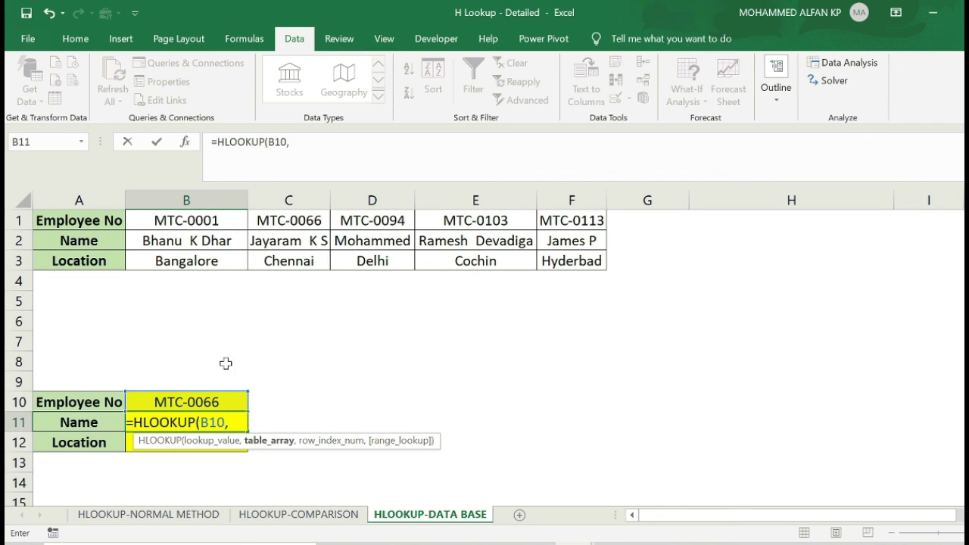
left_click(110, 221)
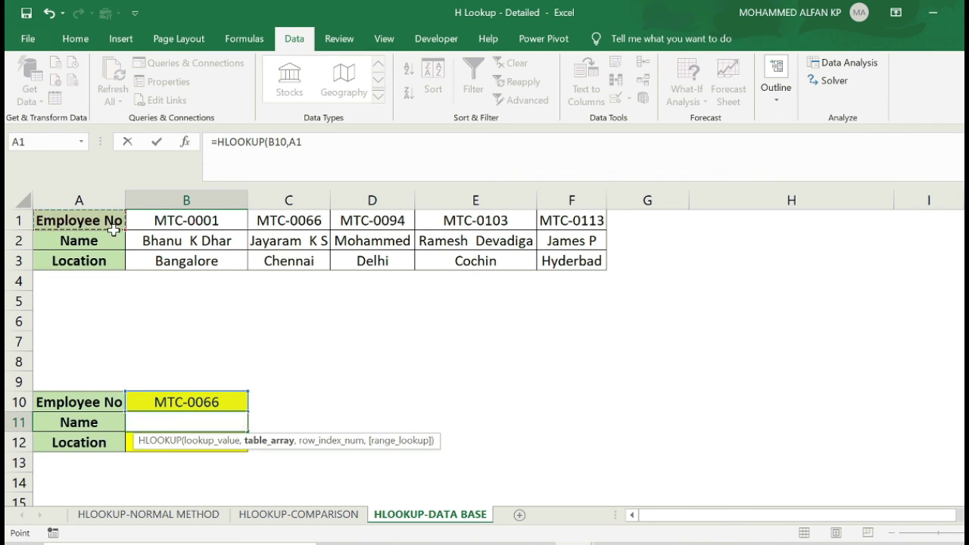
left_click_drag(113, 230, 596, 241)
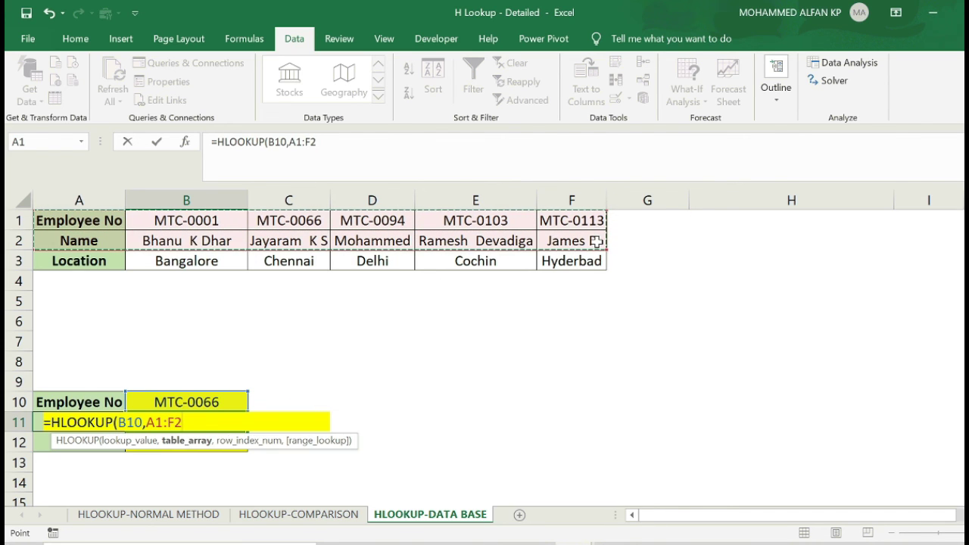
type(",2,")
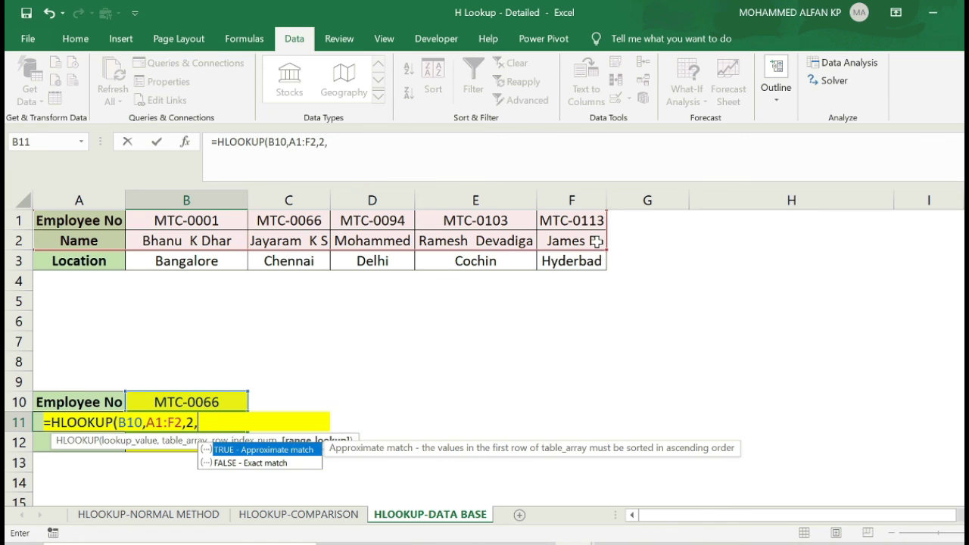
double_click(279, 463)
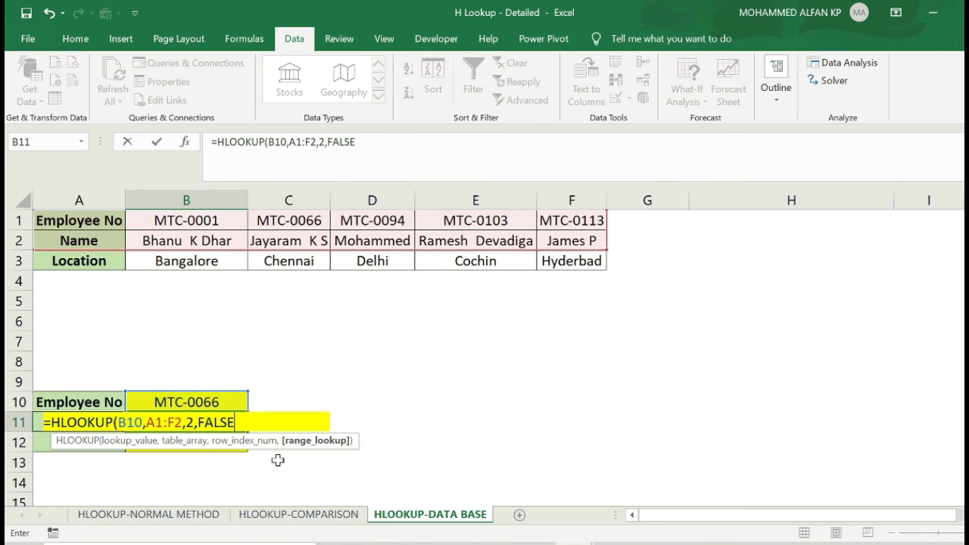
type(")")
key("Return")
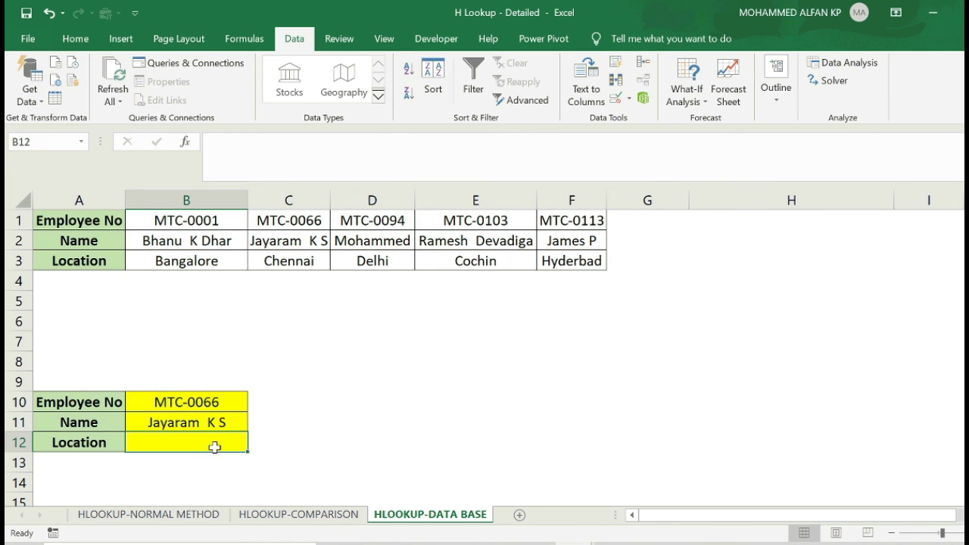
Step: Enter =HLOOKUP(B10,A1:F3,3,FALSE) in B12 to look up the location for the selected employee number
type("=")
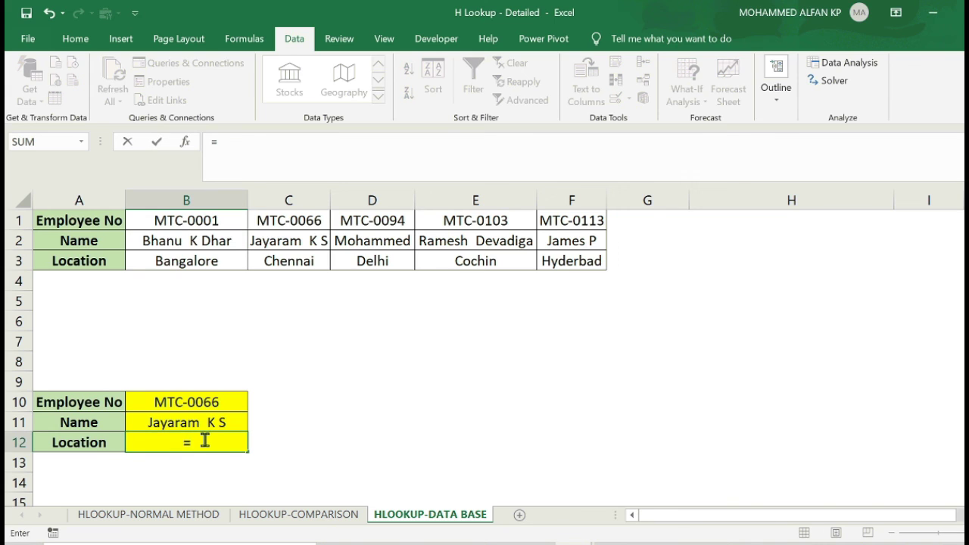
type("h")
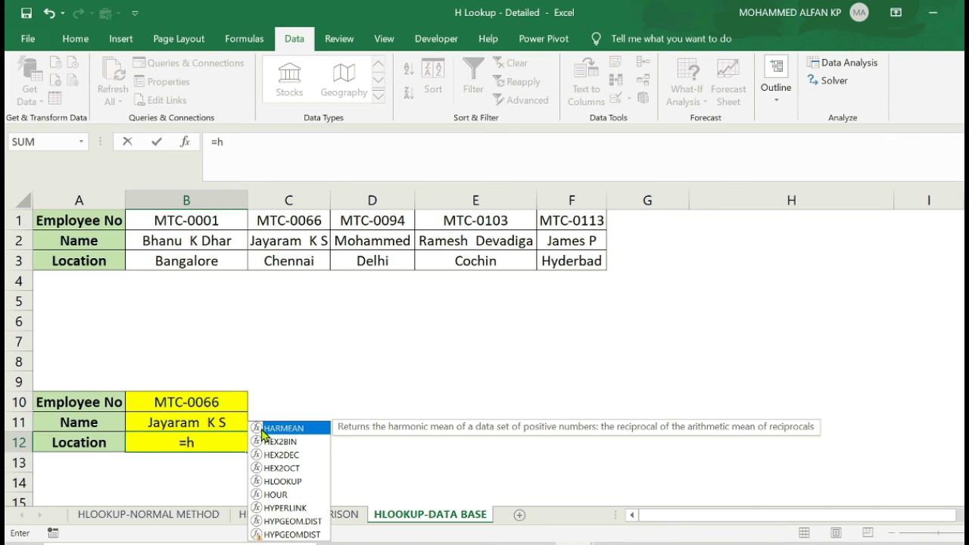
type("l")
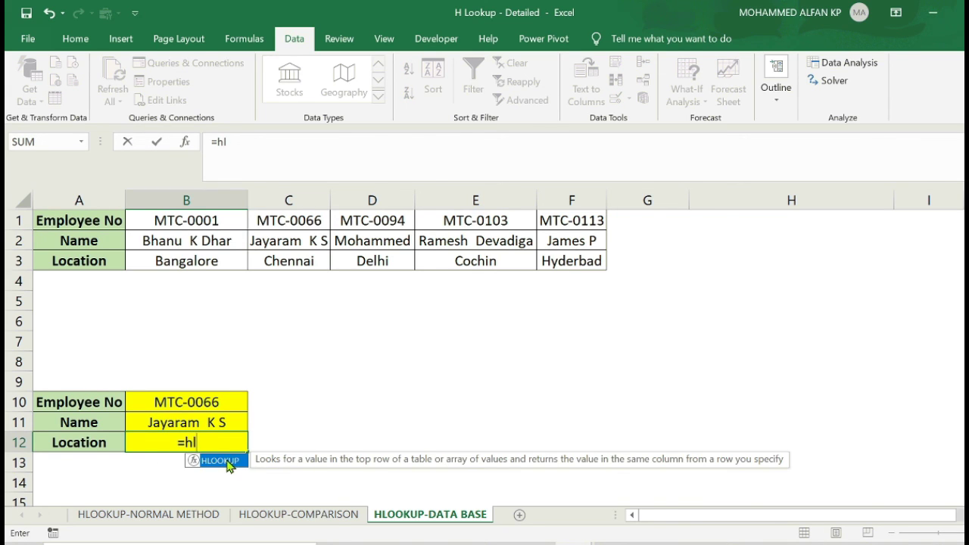
double_click(227, 461)
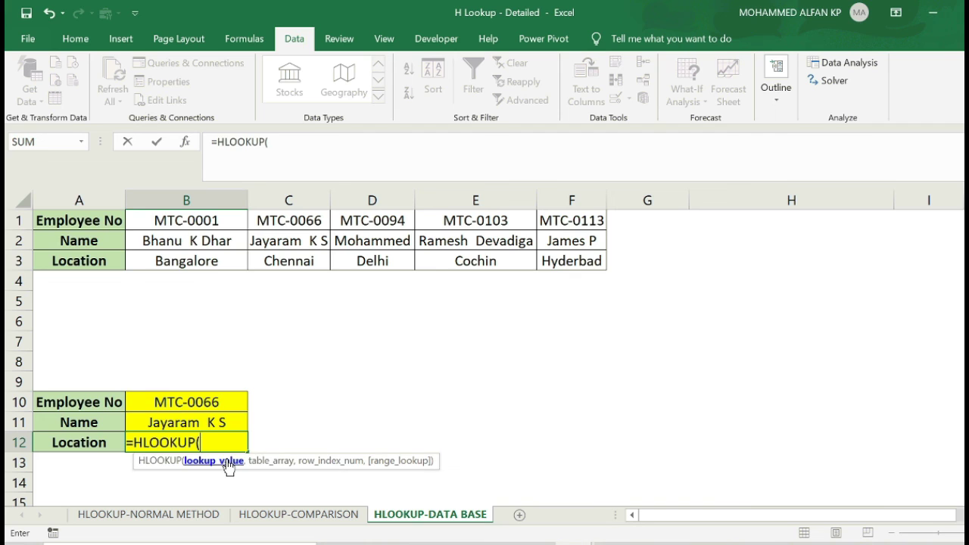
left_click(203, 400)
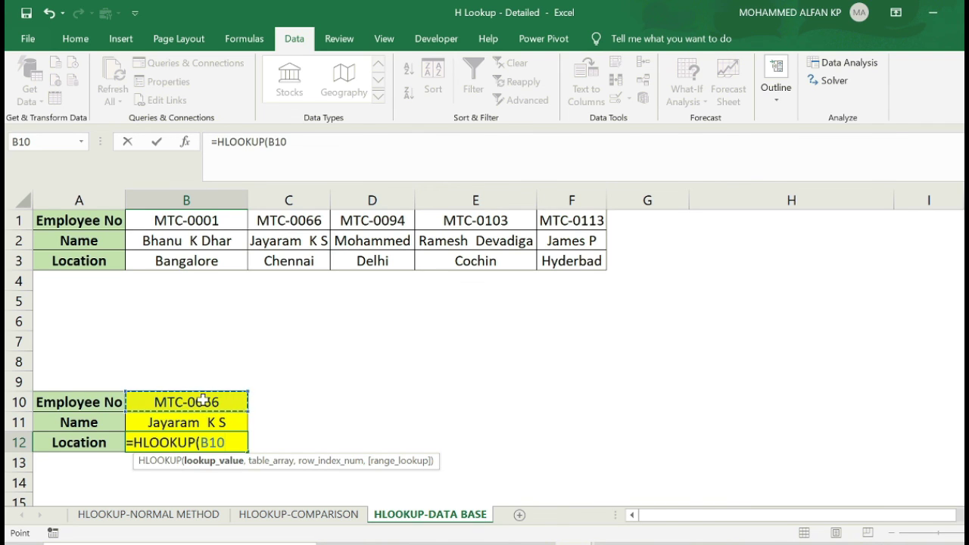
type(",")
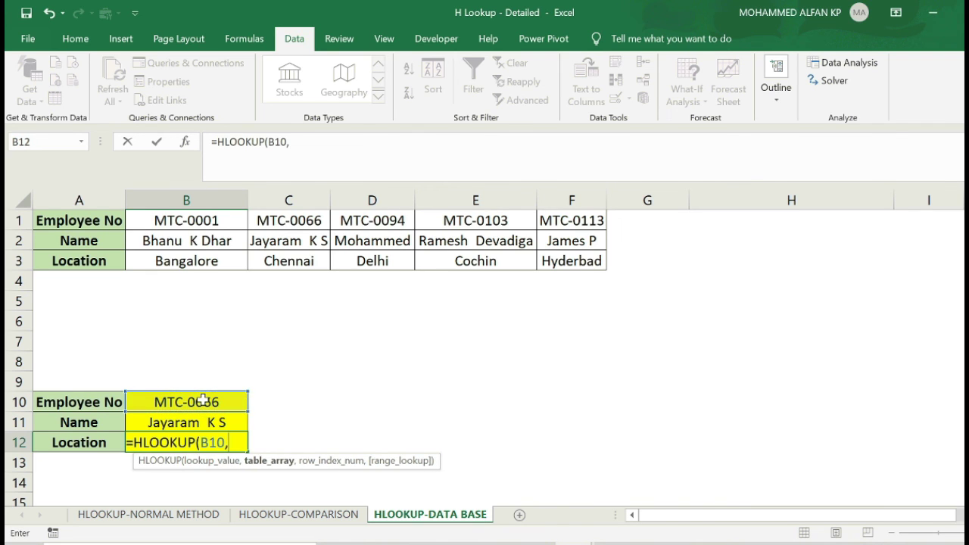
left_click(110, 221)
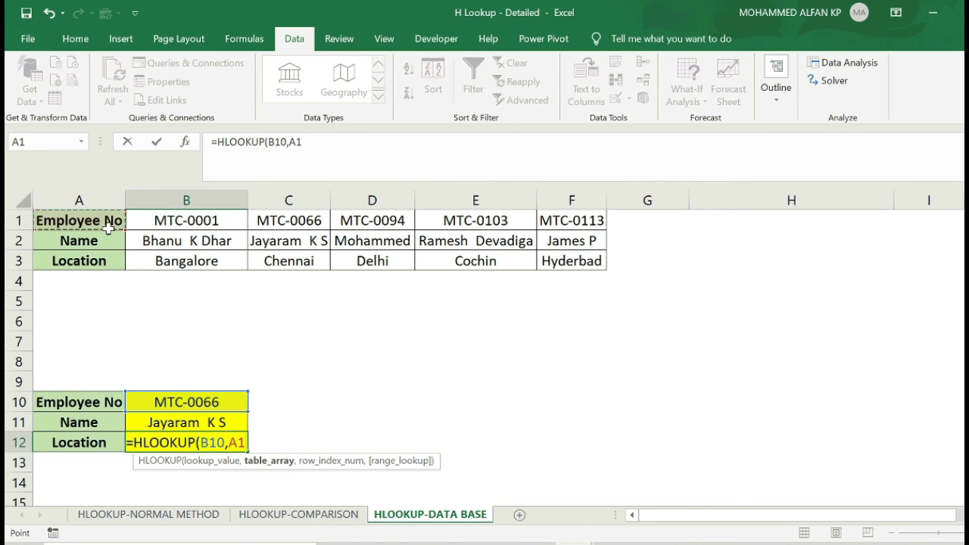
left_click_drag(109, 221, 577, 262)
type(",3,")
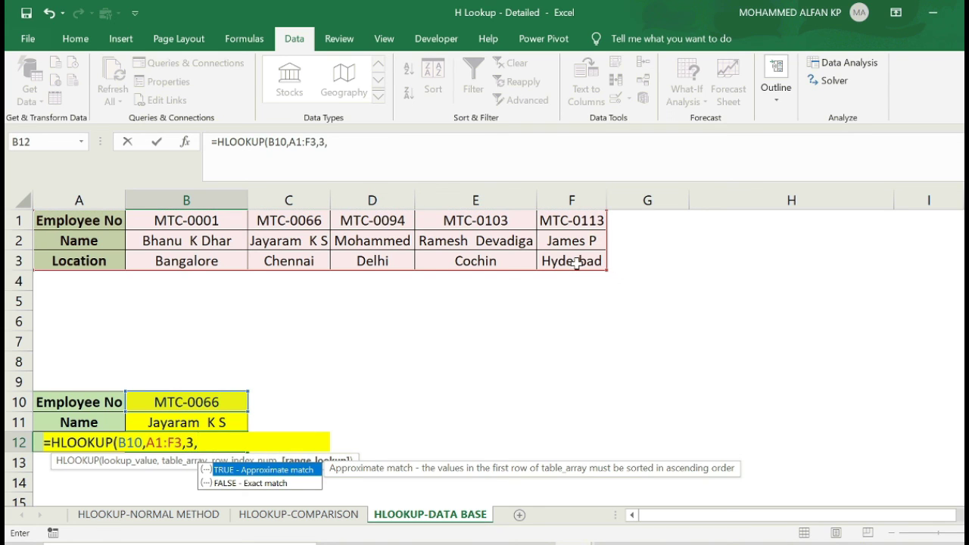
double_click(276, 482)
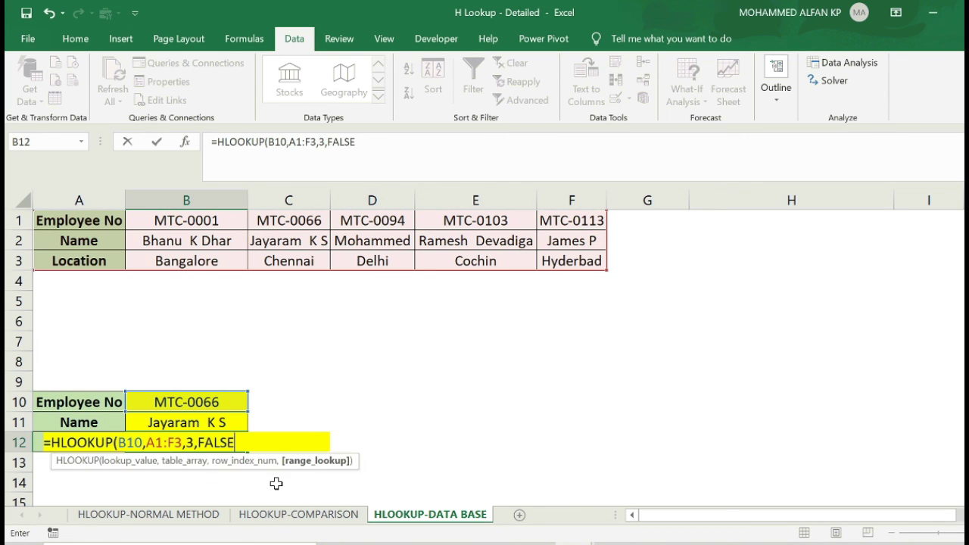
type(")")
key("Return")
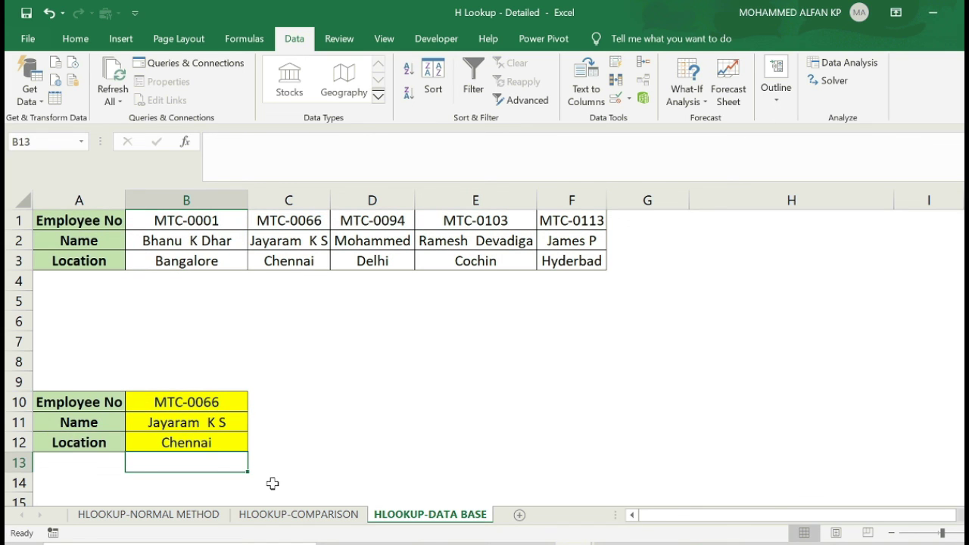
Step: Test the form's lookups by choosing the third employee number, followed by the fourth, from B10's drop-down list
left_click(217, 402)
left_click(255, 403)
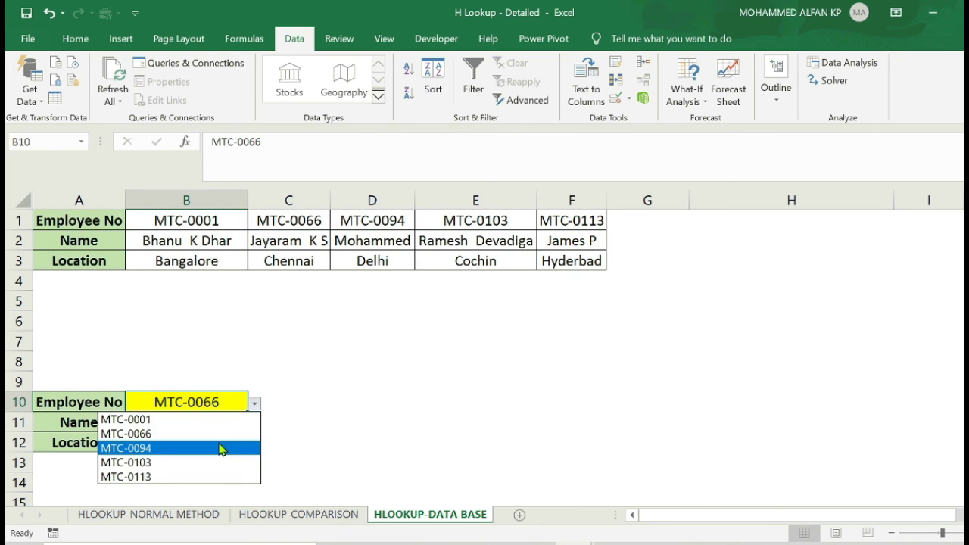
left_click(224, 447)
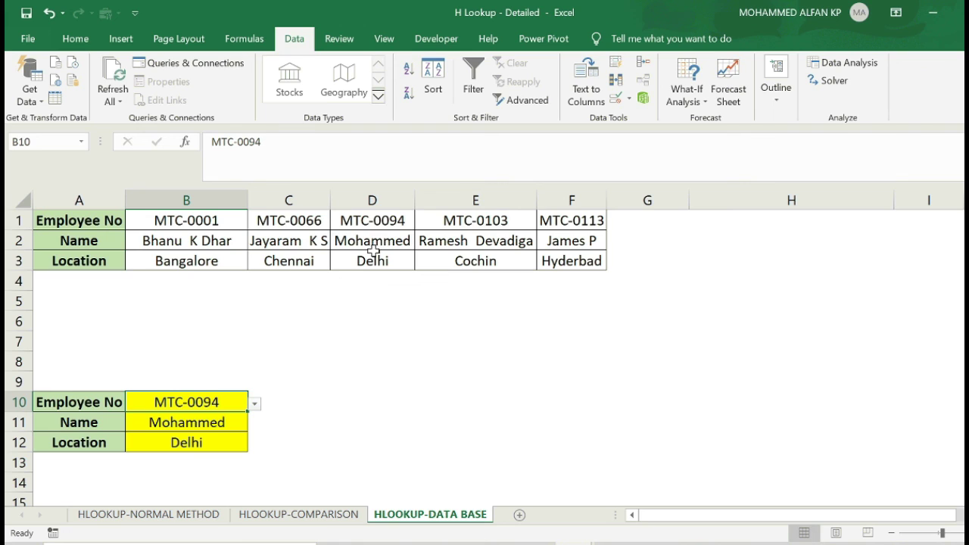
left_click(255, 403)
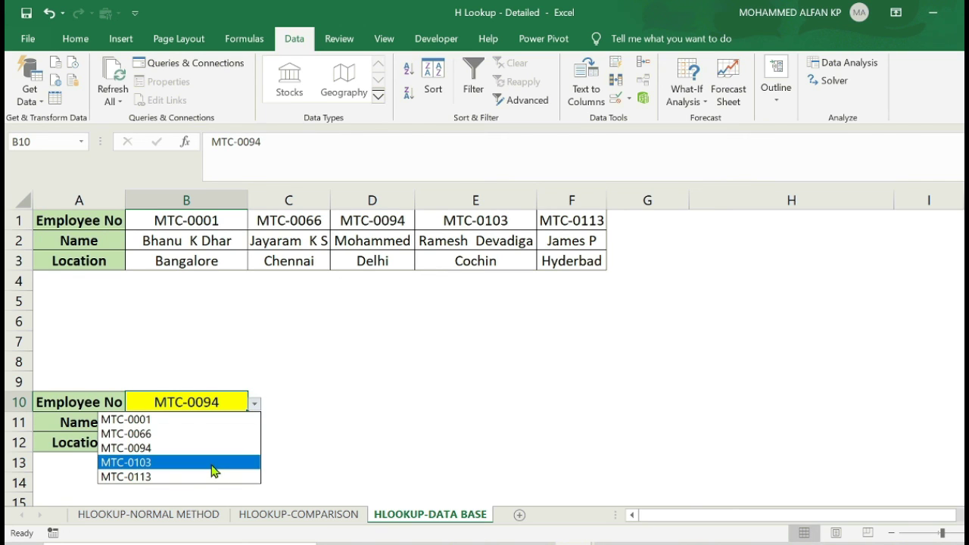
key("Escape")
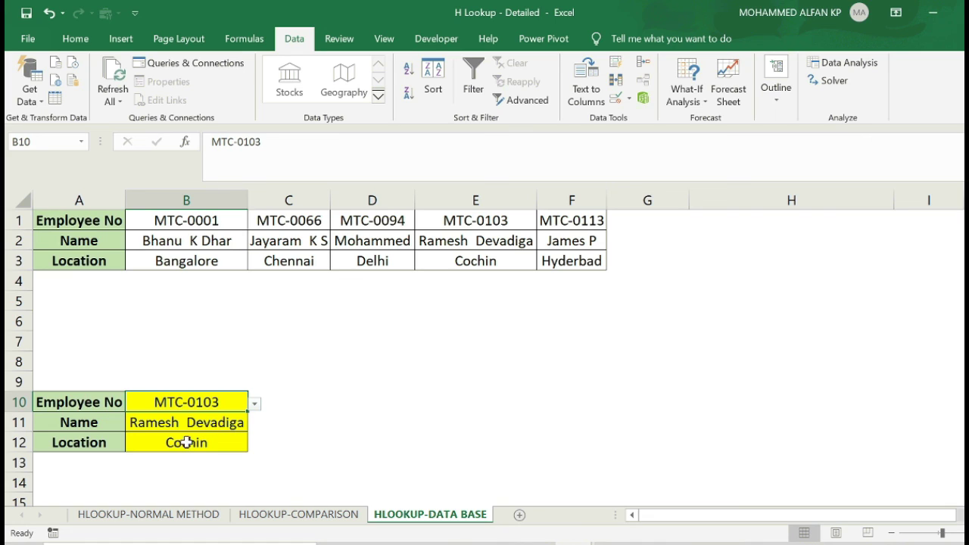
left_click(351, 349)
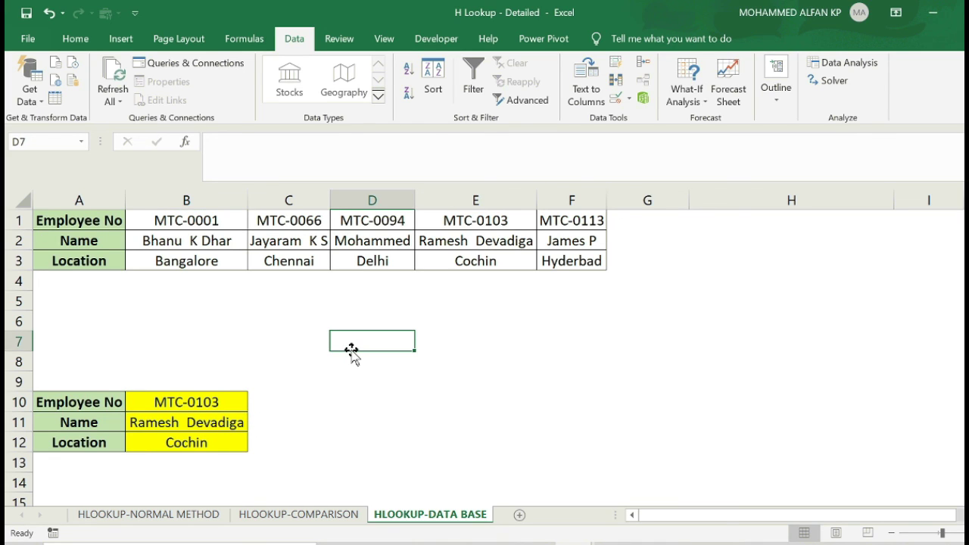